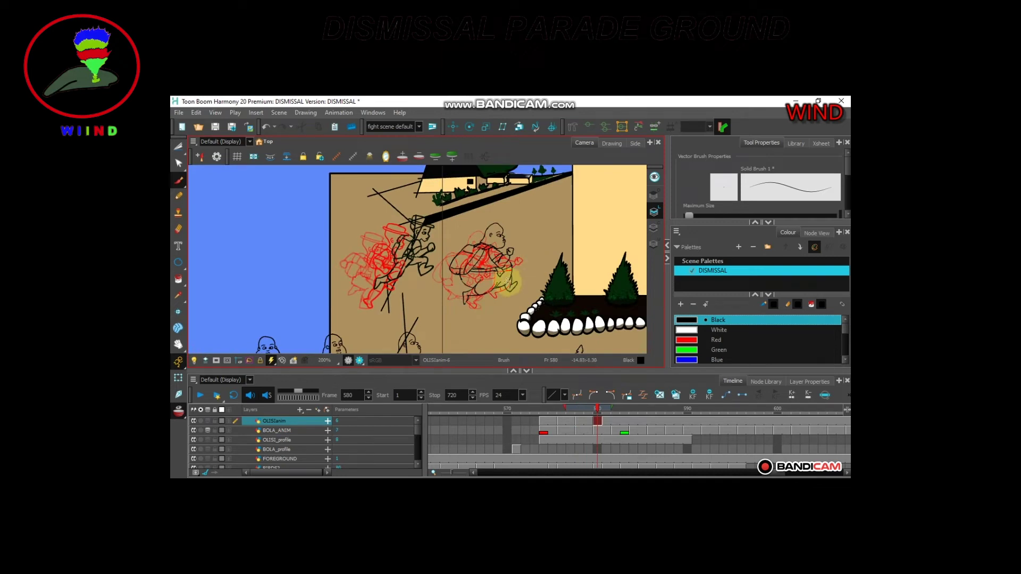
Reposition the heavy running character's legs with the Cutter on the OLISIanim drawing at frame 580 and touch up the leg lines.
key(alt+t)
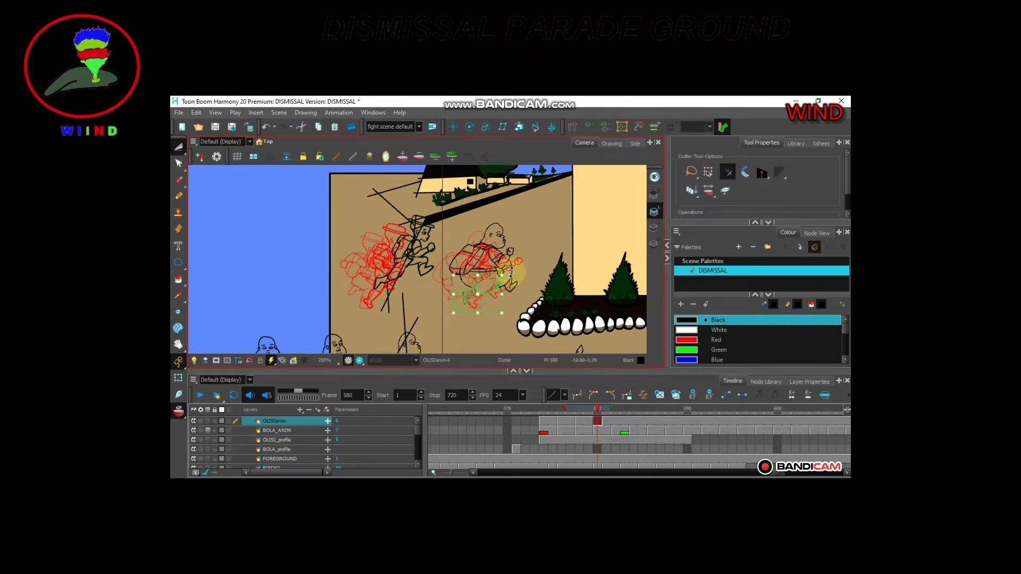
scroll(492, 287, up, 1)
key(alt+b)
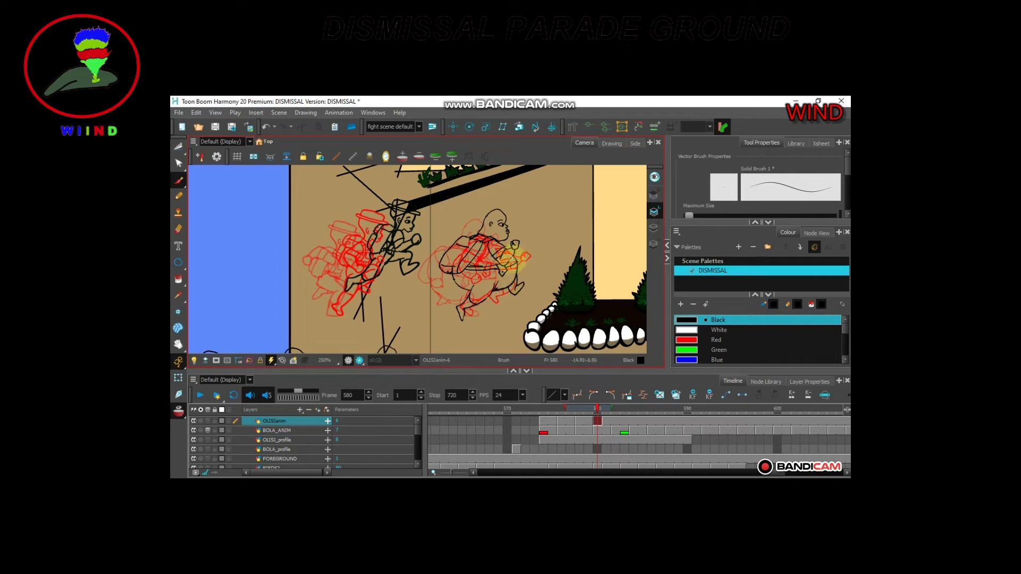
Check the running poses around frame 580 and make an empty in-between cell there on the OLISIanim layer.
key(comma)
key(comma)
key(comma)
key(comma)
key(period)
key(period)
key(period)
key(period)
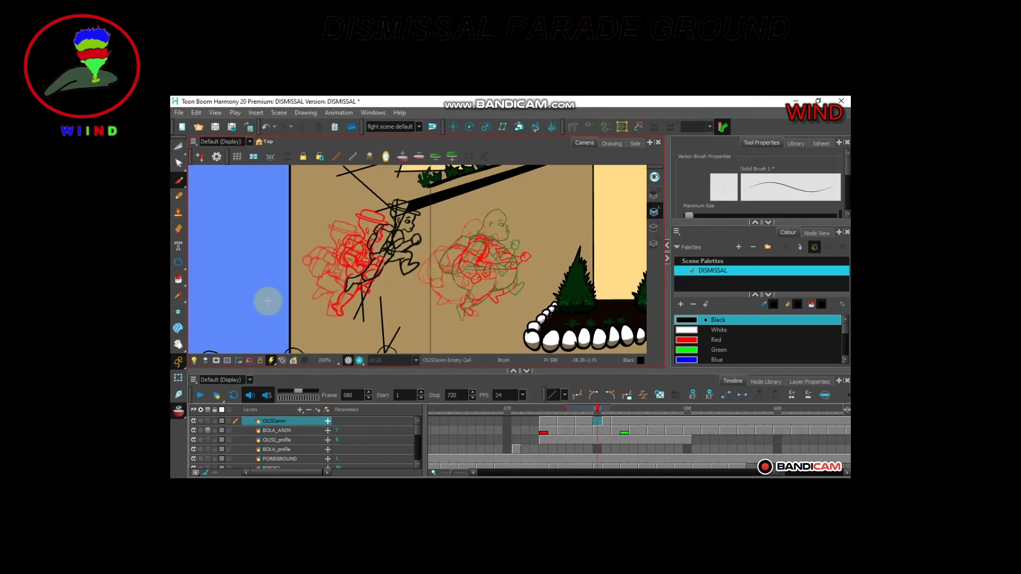
Copy the heavy character's drawing from frame 578 into the empty cell at frame 580 and adjust its placement.
key(comma)
key(comma)
key(alt+t)
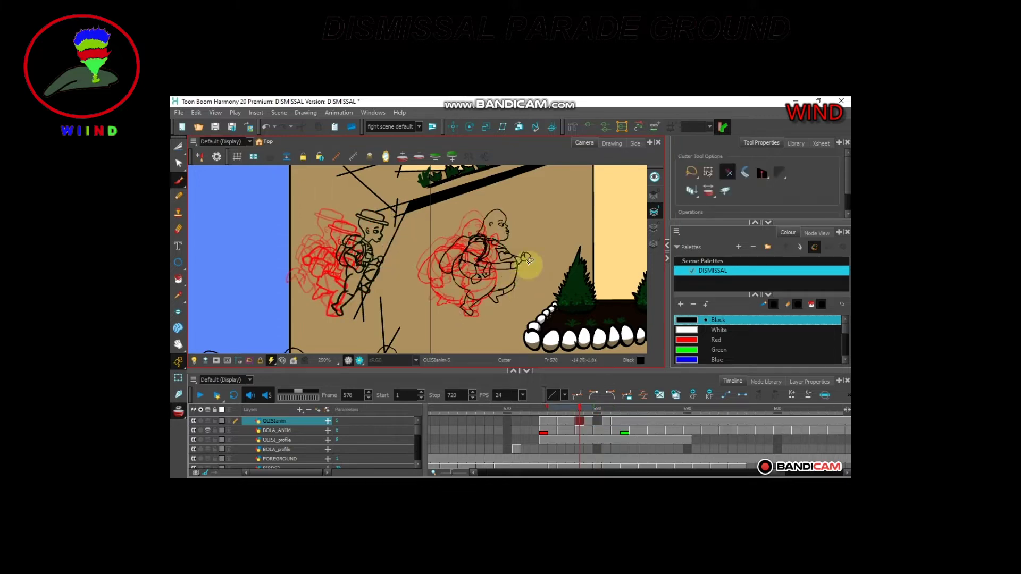
mouse_move(529, 266)
mouse_down()
mouse_move(474, 323)
mouse_move(539, 263)
mouse_move(493, 243)
mouse_move(458, 259)
mouse_move(480, 263)
mouse_move(492, 252)
mouse_up()
key(ctrl+c)
key(period)
key(period)
key(ctrl+v)
click(549, 236)
mouse_move(499, 235)
mouse_down()
mouse_move(468, 277)
mouse_move(510, 288)
mouse_move(490, 254)
mouse_up()
click(537, 238)
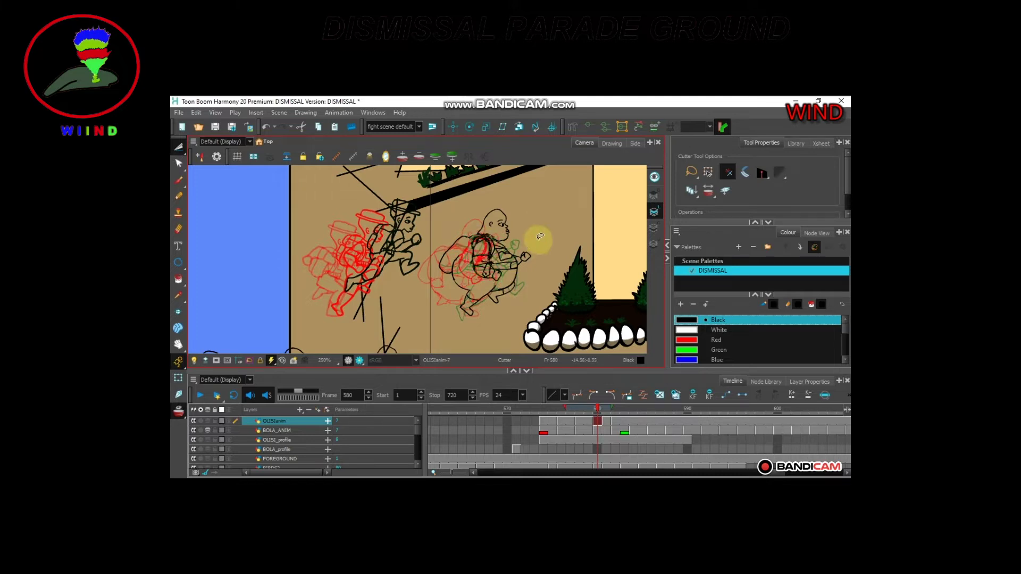
Flip back and forth through the frames around 580 to check the run's in-between motion.
key(comma)
key(comma)
key(period)
key(period)
key(period)
key(comma)
key(comma)
key(comma)
key(period)
key(period)
key(period)
key(comma)
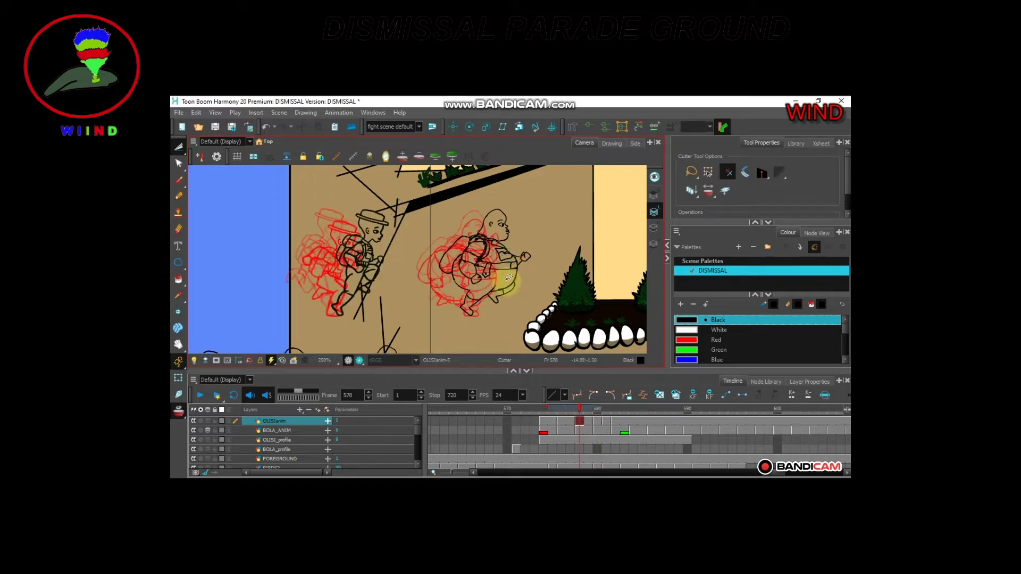
Redraw the front leg of the heavy runner at frame 580 and adjust the near arm with the Cutter.
scroll(500, 277, up, 2)
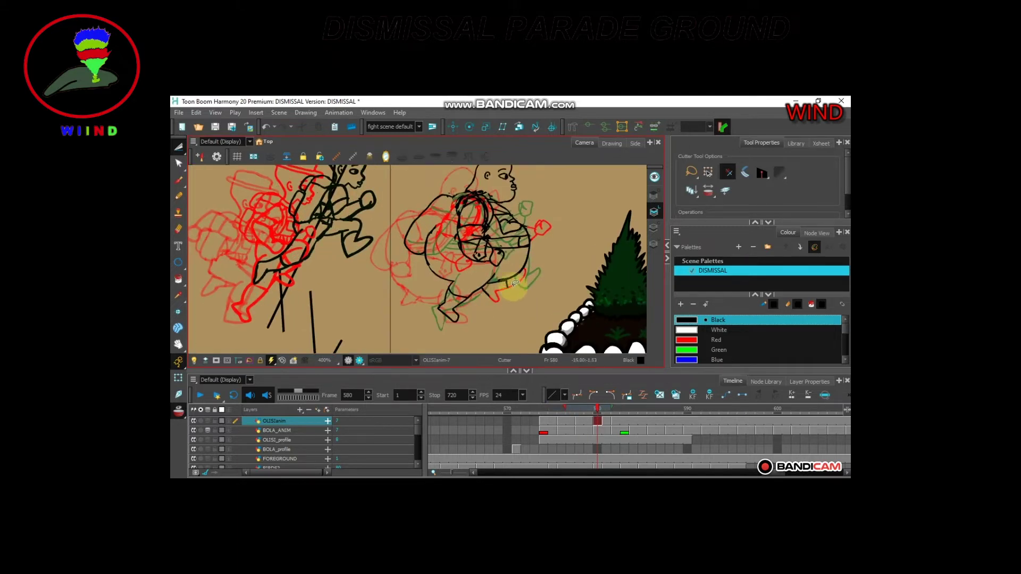
key(alt+b)
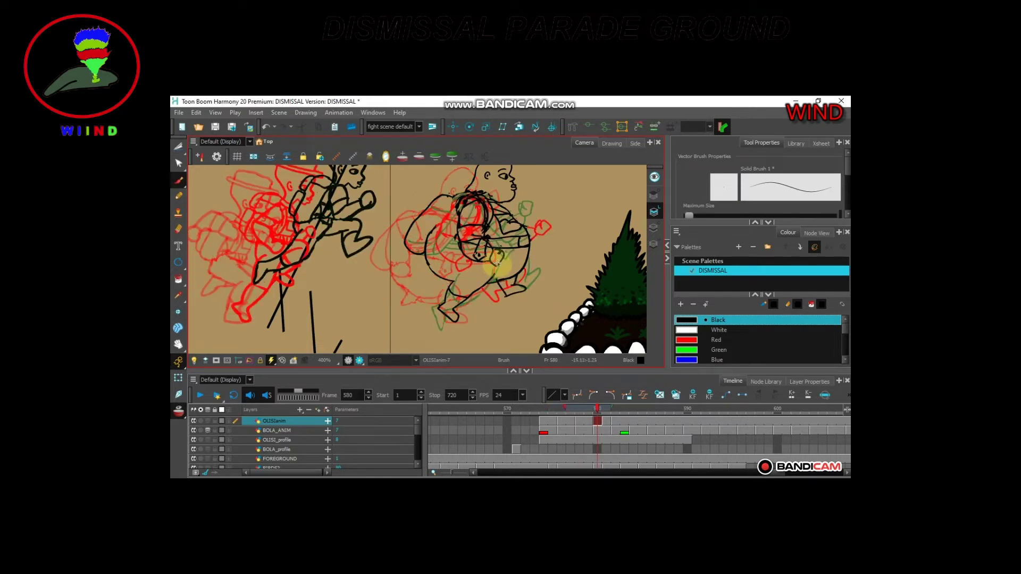
key(alt+t)
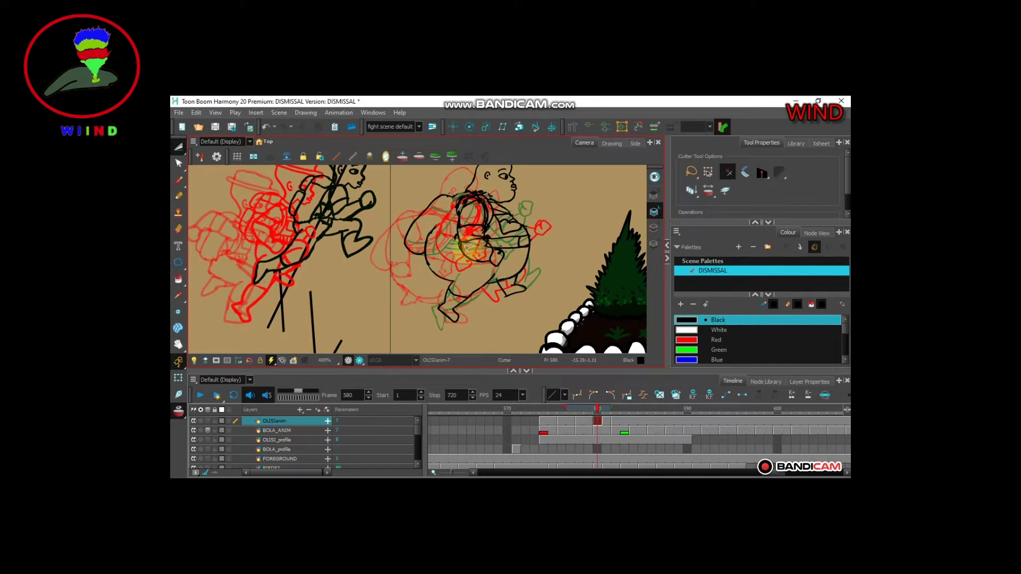
drag(485, 231, 454, 235)
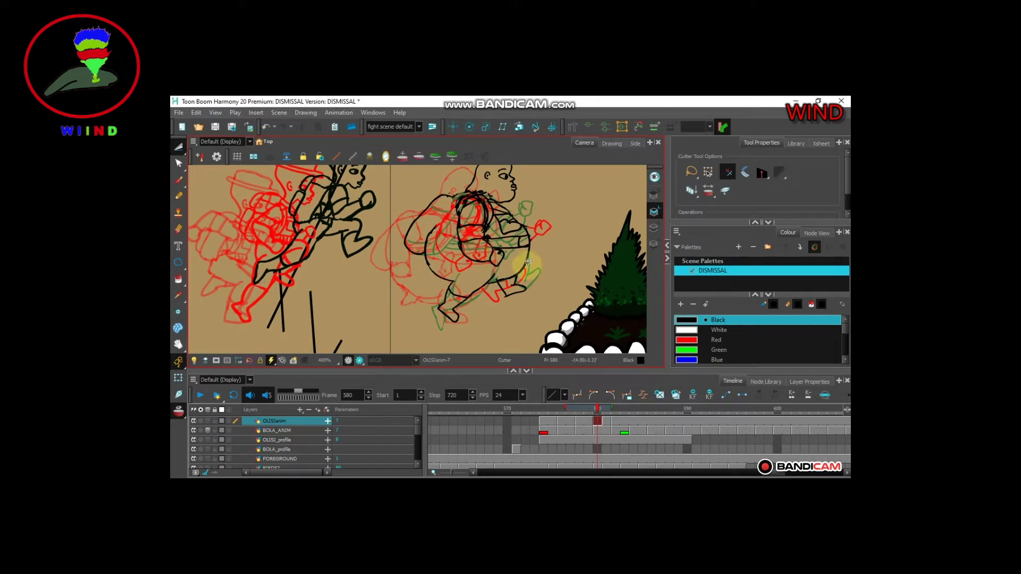
Adjust the heavy runner's legs on the drawing at frame 581 and compare it with the frame 580 drawing.
key(f)
key(g)
key(g)
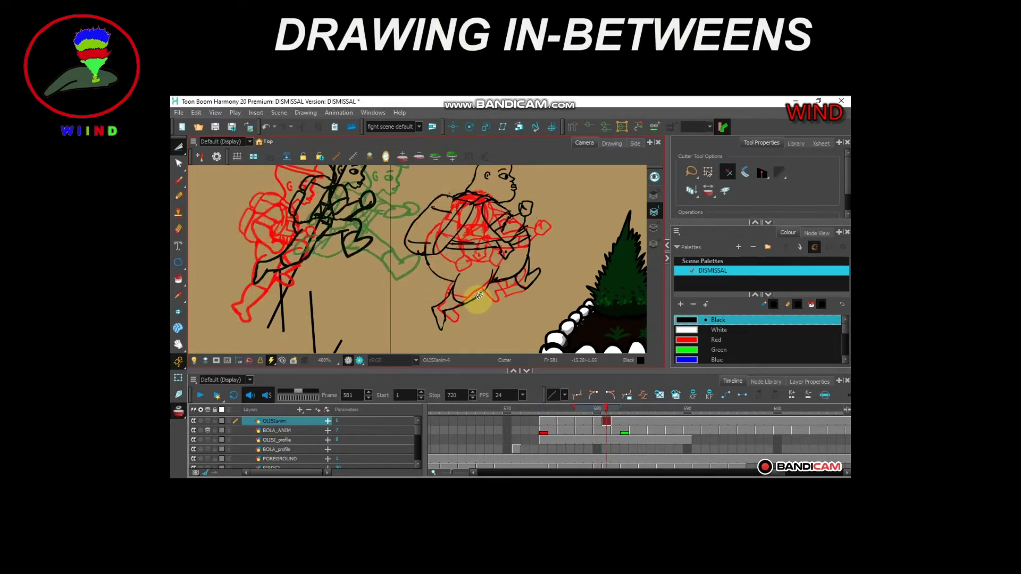
mouse_move(461, 265)
mouse_down()
mouse_move(487, 295)
mouse_move(485, 260)
mouse_move(506, 264)
mouse_up()
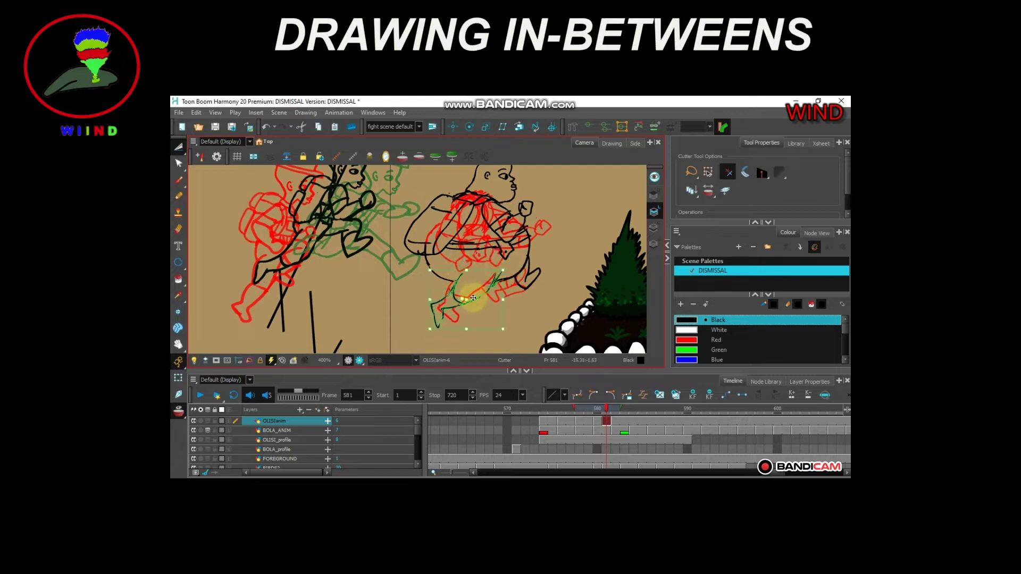
key(comma)
key(comma)
key(comma)
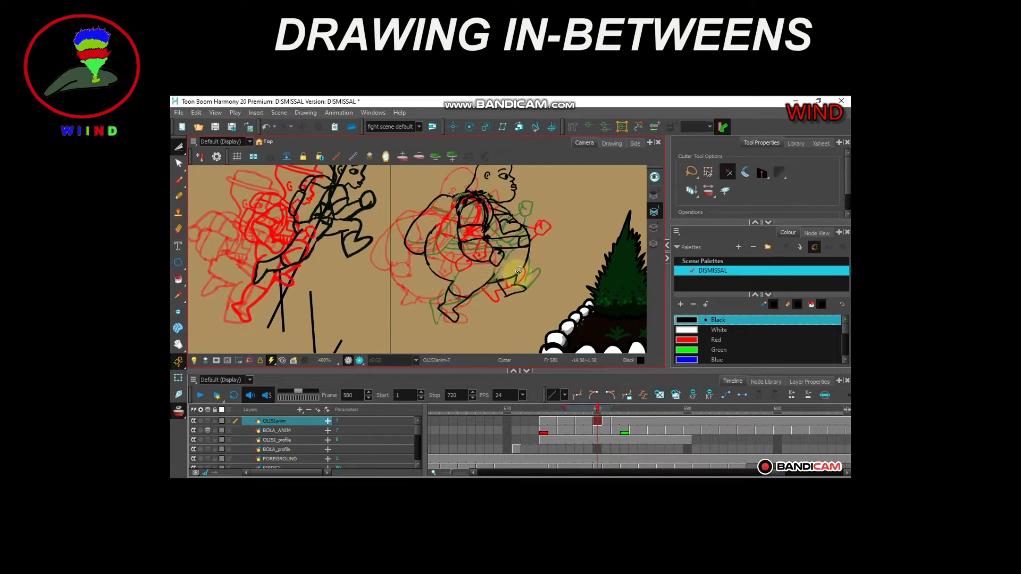
Shift the heavy runner's upper body slightly down and forward on the in-between at frame 580.
scroll(524, 263, down, 2)
key(period)
key(period)
mouse_move(497, 197)
mouse_down()
mouse_move(464, 273)
mouse_move(492, 278)
mouse_move(537, 228)
mouse_up()
click(493, 294)
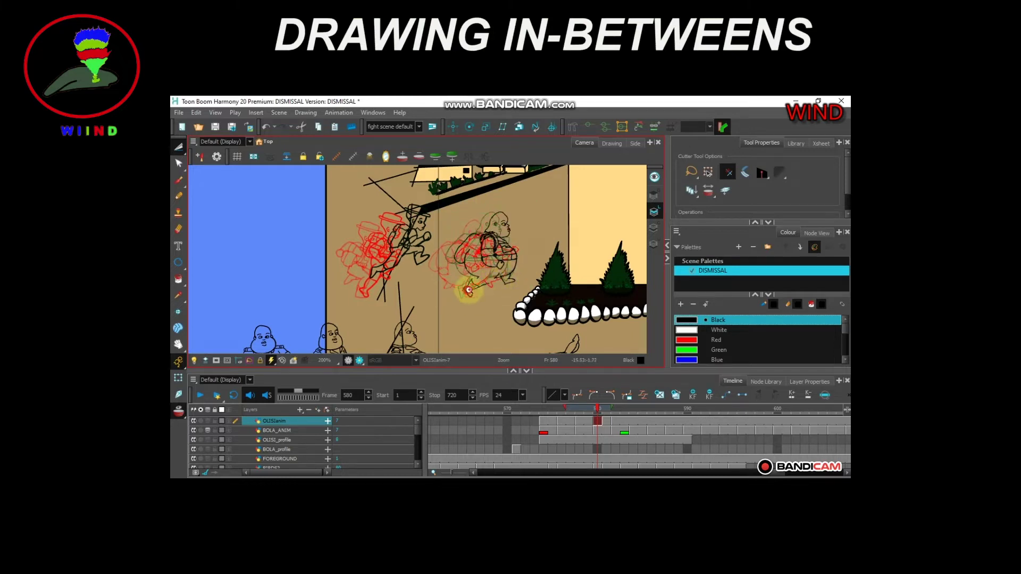
Redraw the leg and backpack lines on the frame 580 in-between and erase the stray strokes.
scroll(469, 290, up, 2)
key(alt+b)
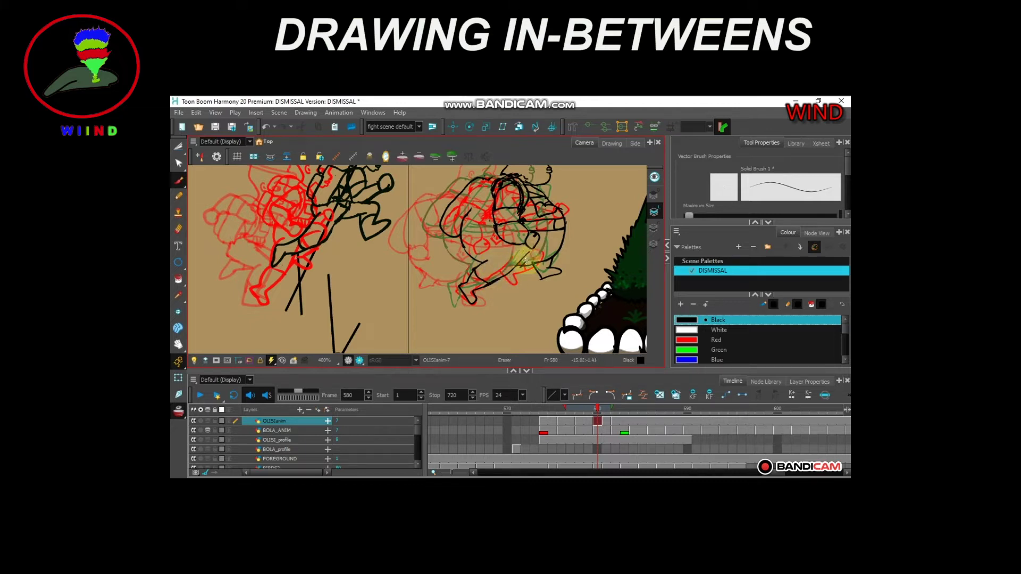
key(alt+b)
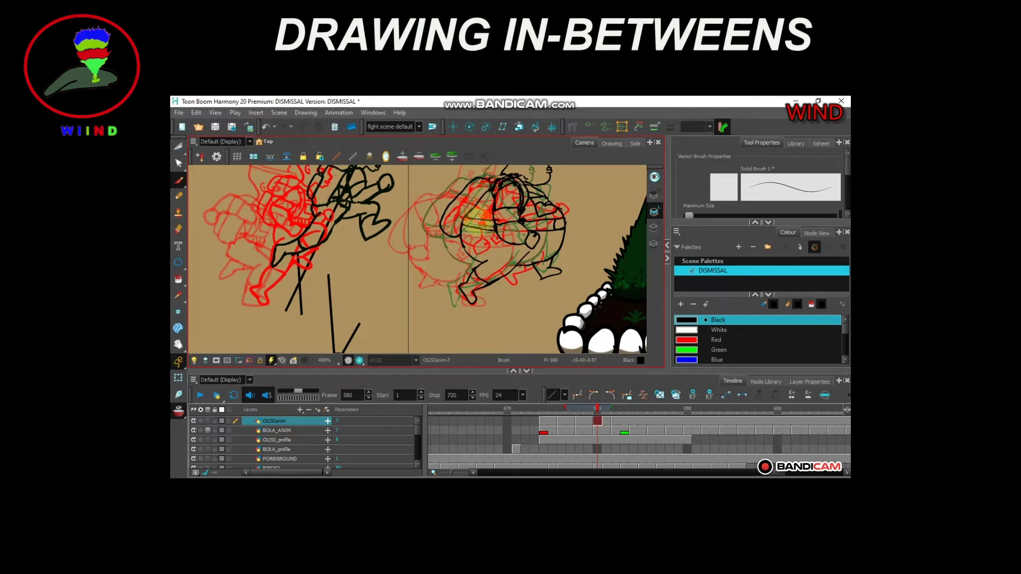
key(period)
key(comma)
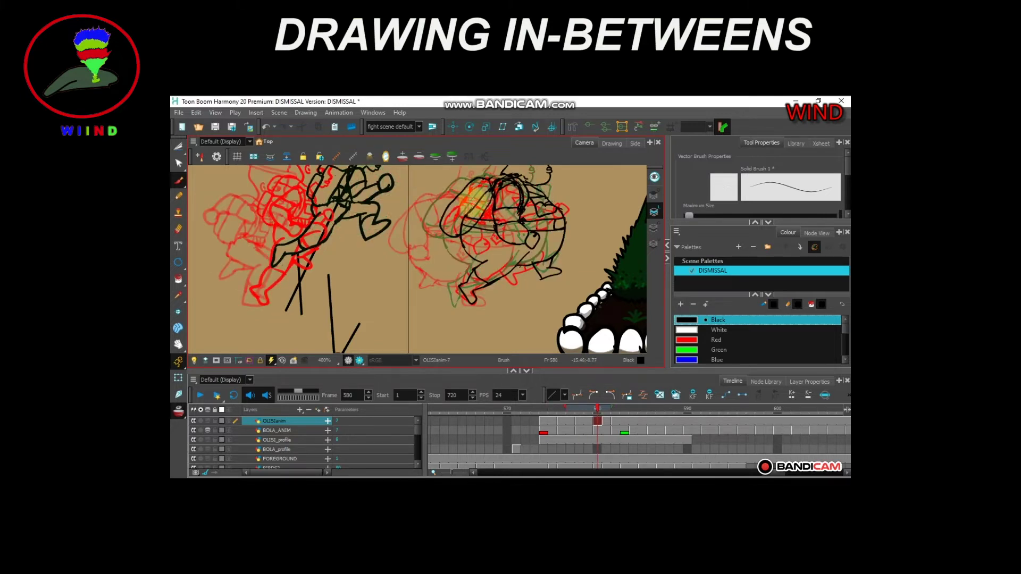
key(alt+e)
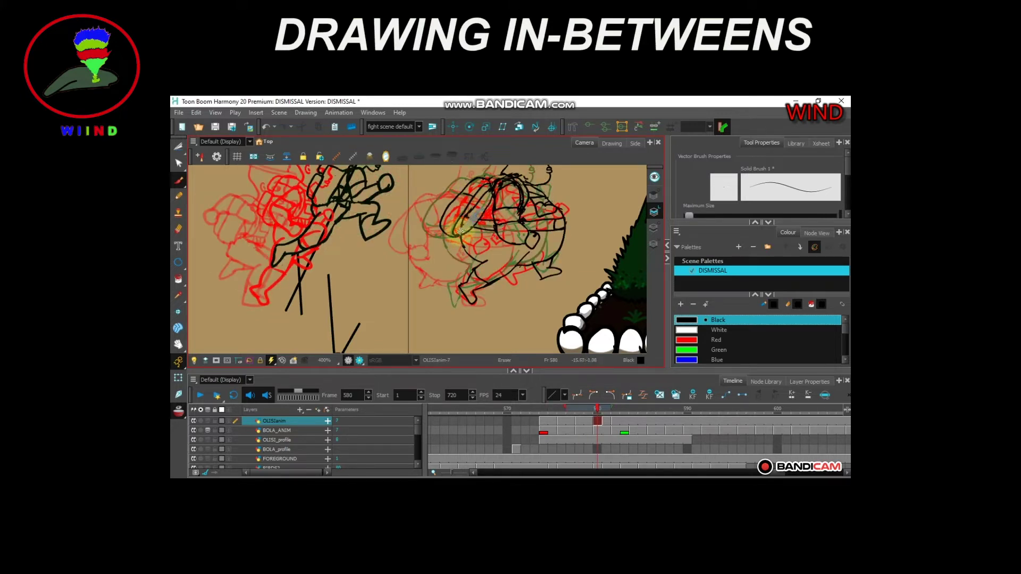
key(period)
key(alt+b)
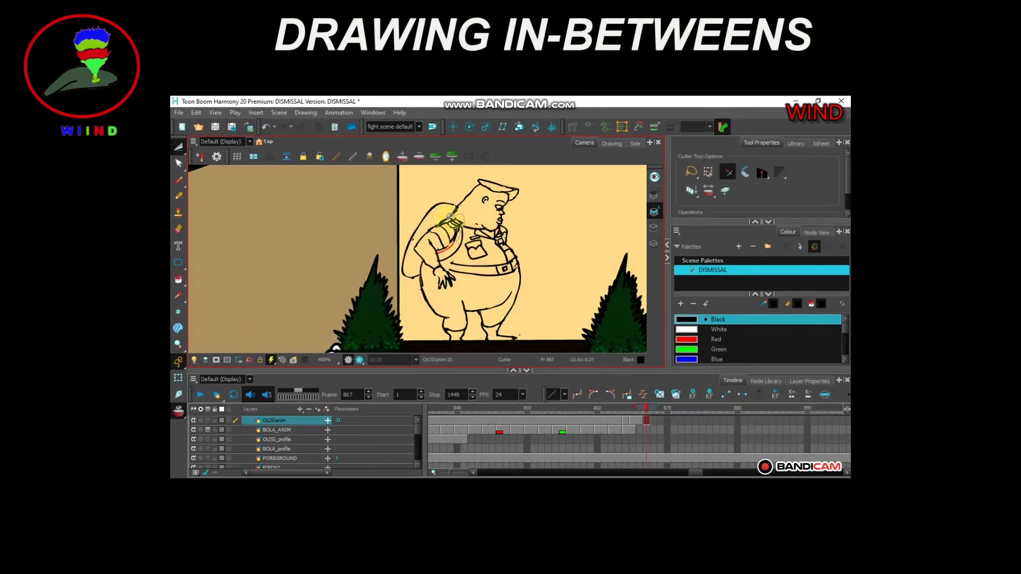
Reposition the standing character's backpack-side arm and forearm at frame 867 and redraw the joining arm lines.
mouse_move(452, 269)
mouse_down()
mouse_move(458, 228)
mouse_move(482, 222)
mouse_move(479, 234)
mouse_up()
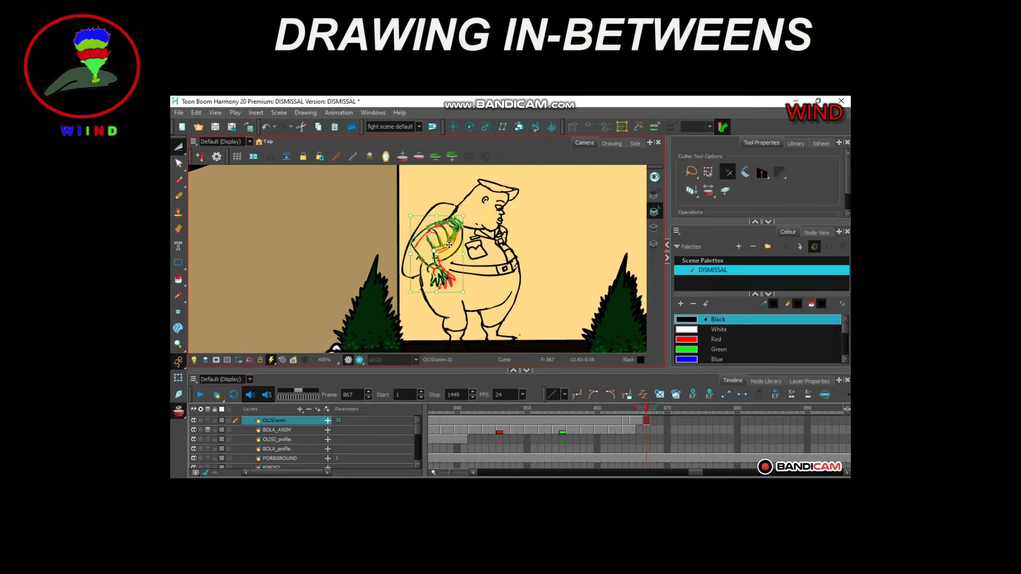
click(431, 233)
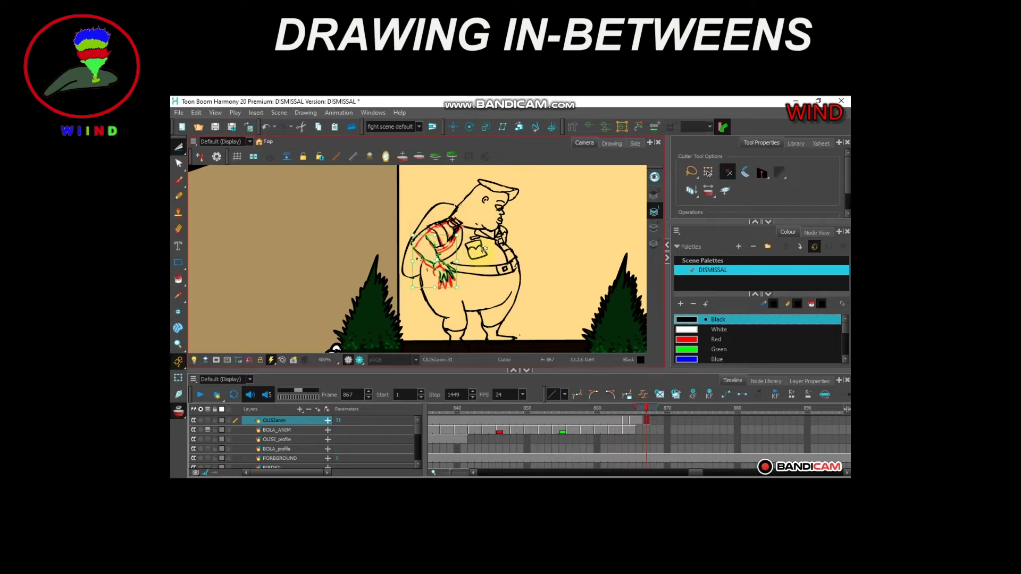
scroll(451, 257, up, 1)
key(alt+b)
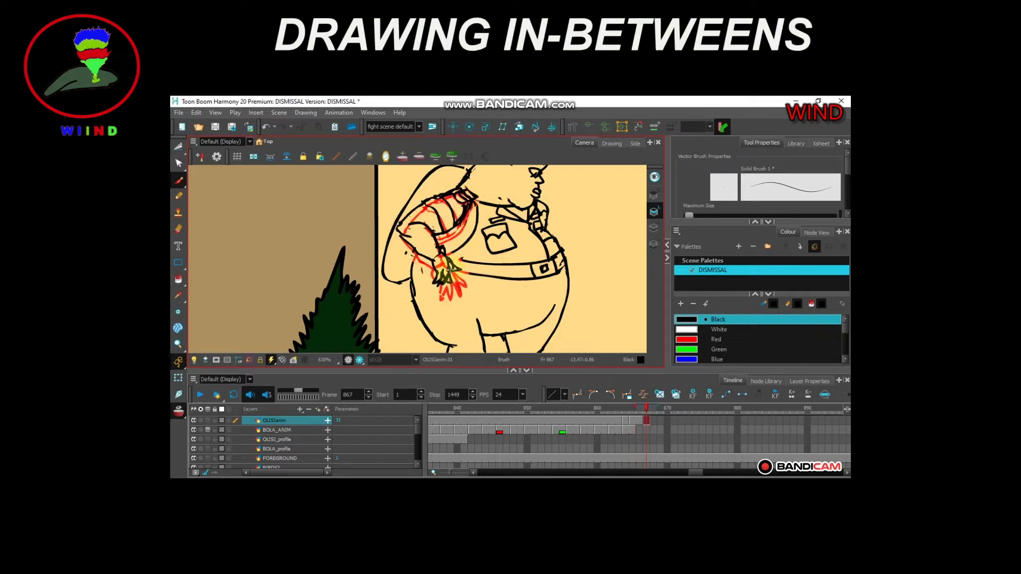
Rework the raised hand and arm near the standing character's chin on the drawing at frame 865.
scroll(454, 260, down, 4)
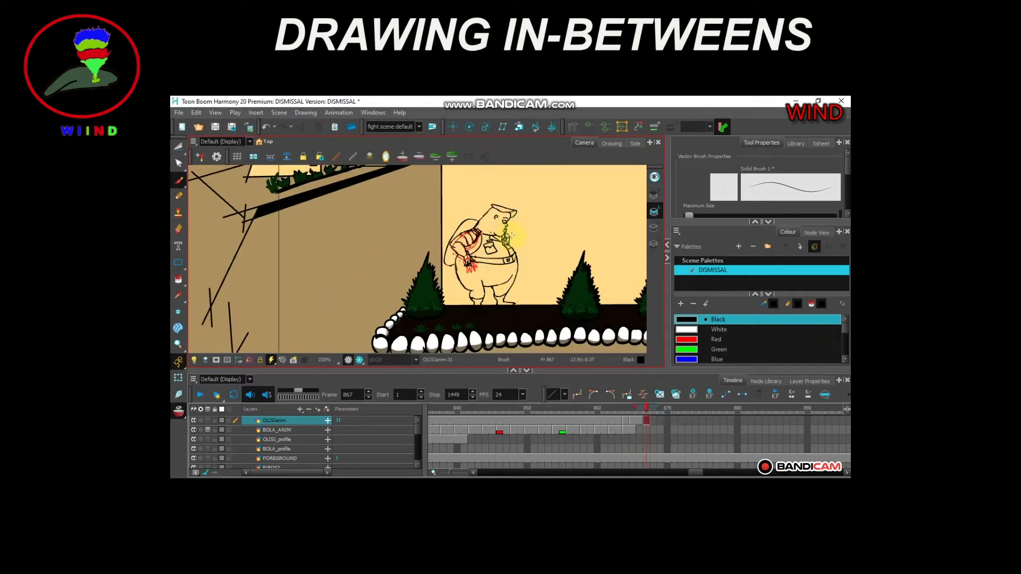
scroll(519, 242, up, 5)
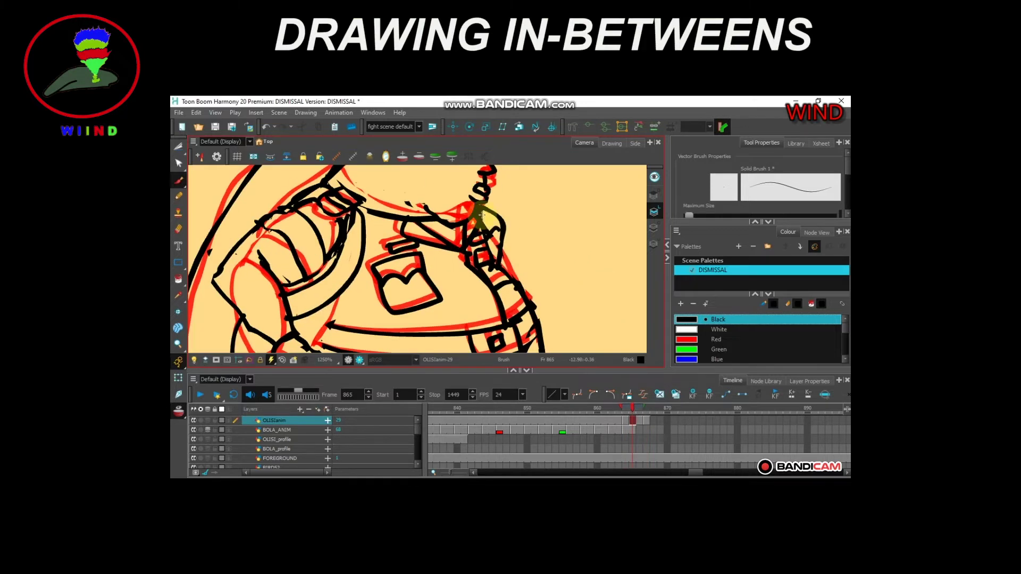
key(alt+t)
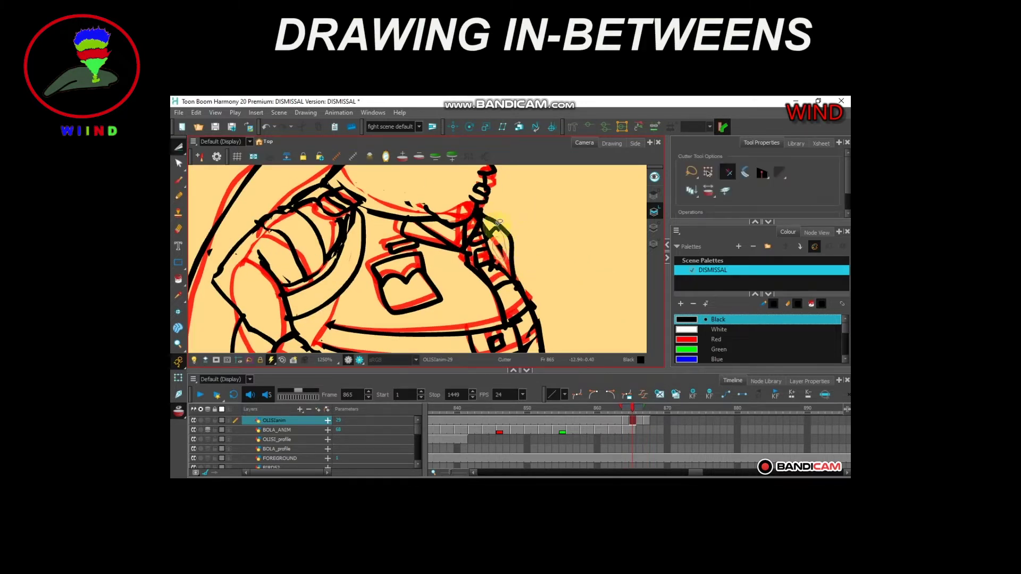
scroll(515, 236, down, 5)
key(comma)
key(period)
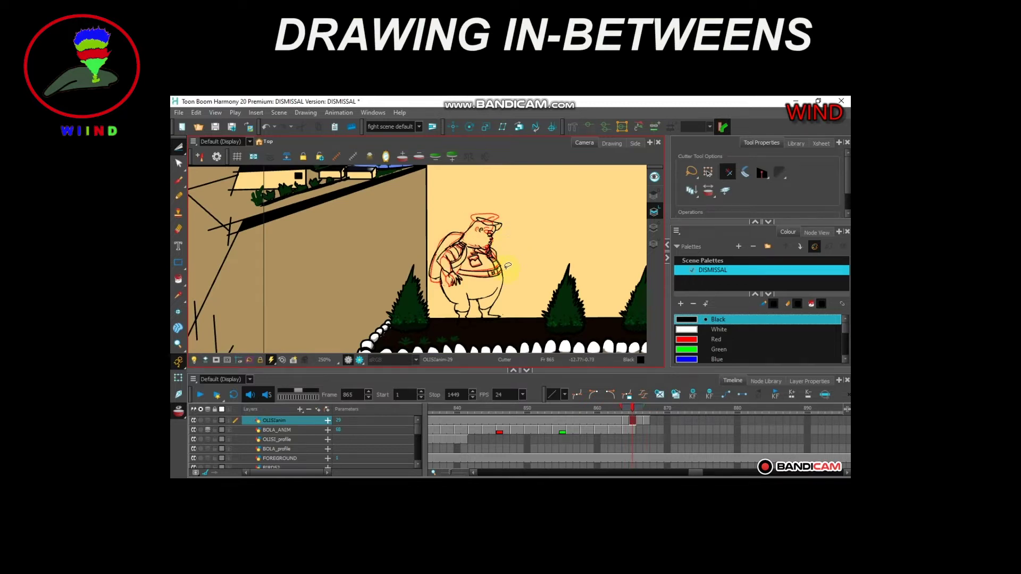
scroll(508, 270, up, 6)
key(alt+b)
scroll(502, 245, down, 5)
Nudge the standing character's head on the frame 867 drawing and compare the pose with the preceding frames.
key(period)
key(period)
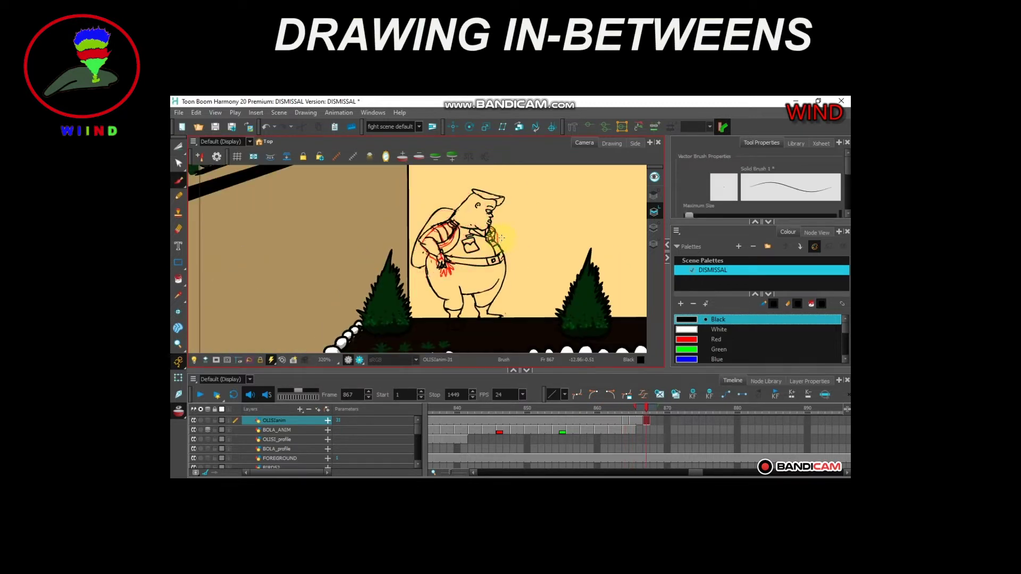
key(comma)
key(period)
key(comma)
key(period)
scroll(471, 203, up, 2)
key(alt+t)
drag(537, 220, 442, 218)
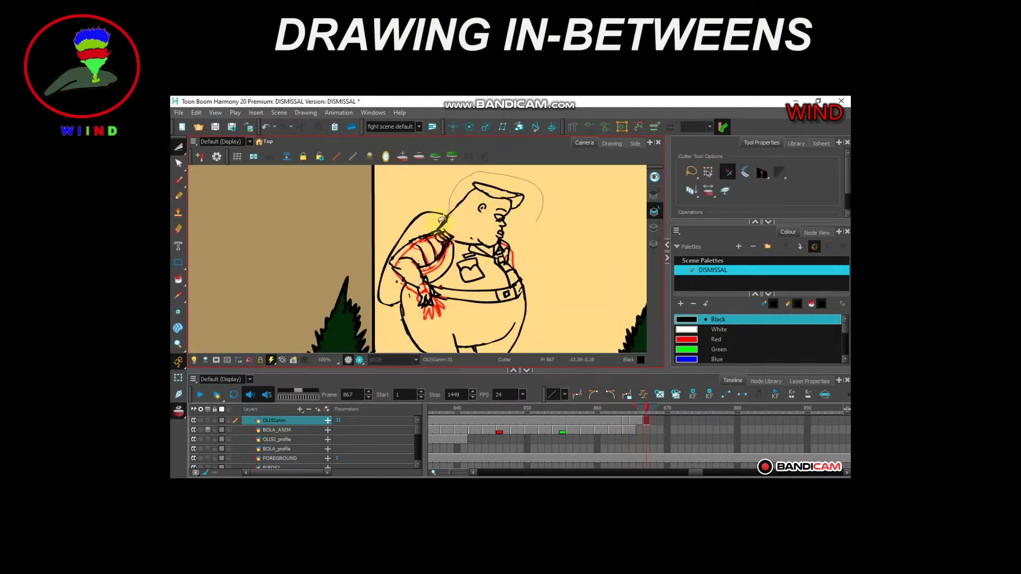
drag(540, 213, 542, 228)
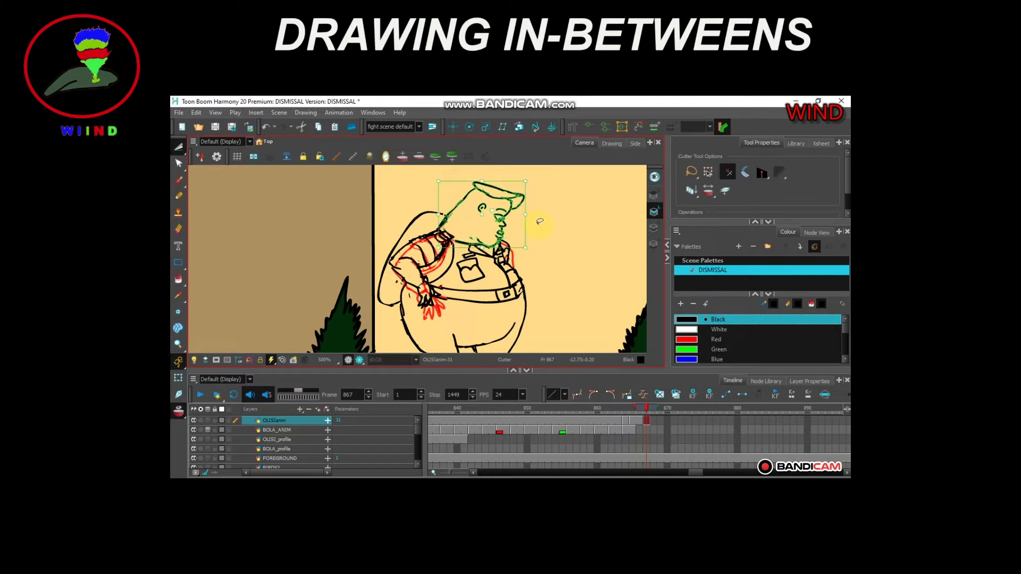
key(comma)
key(comma)
key(period)
key(period)
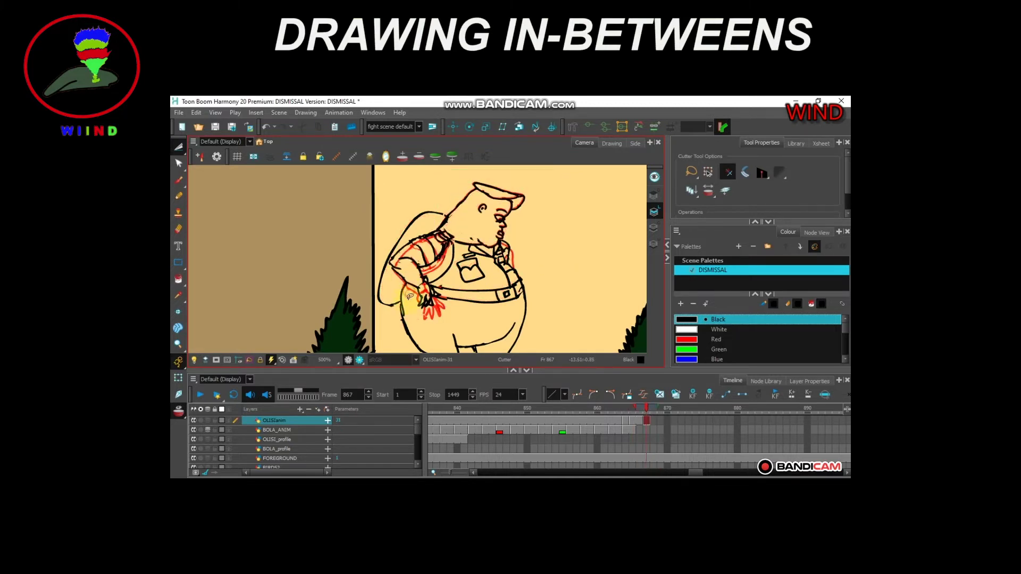
Lasso the standing character's upper body at frame 867, shift it slightly, and check it against the earlier drawings.
scroll(467, 267, down, 3)
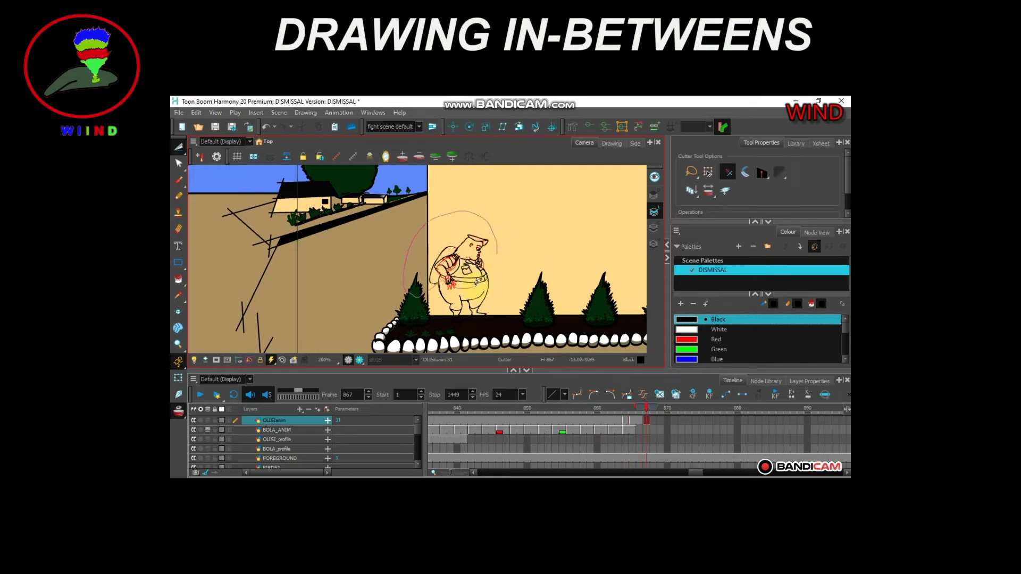
drag(420, 294, 428, 298)
click(518, 271)
key(comma)
key(comma)
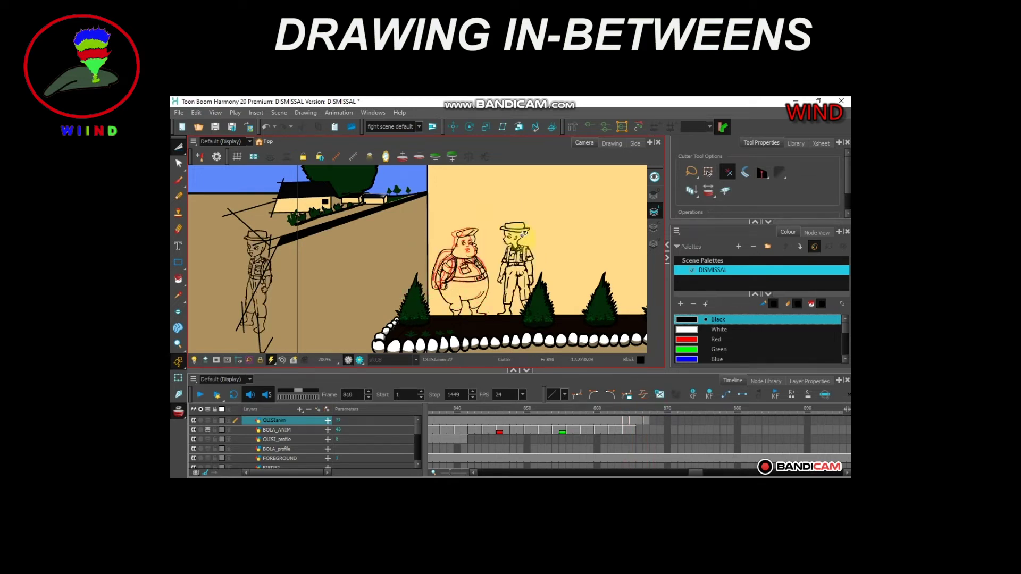
key(period)
key(period)
Draw the missing lines of the raised hand below the standing character's mouth at frame 867.
scroll(499, 233, up, 5)
key(alt+b)
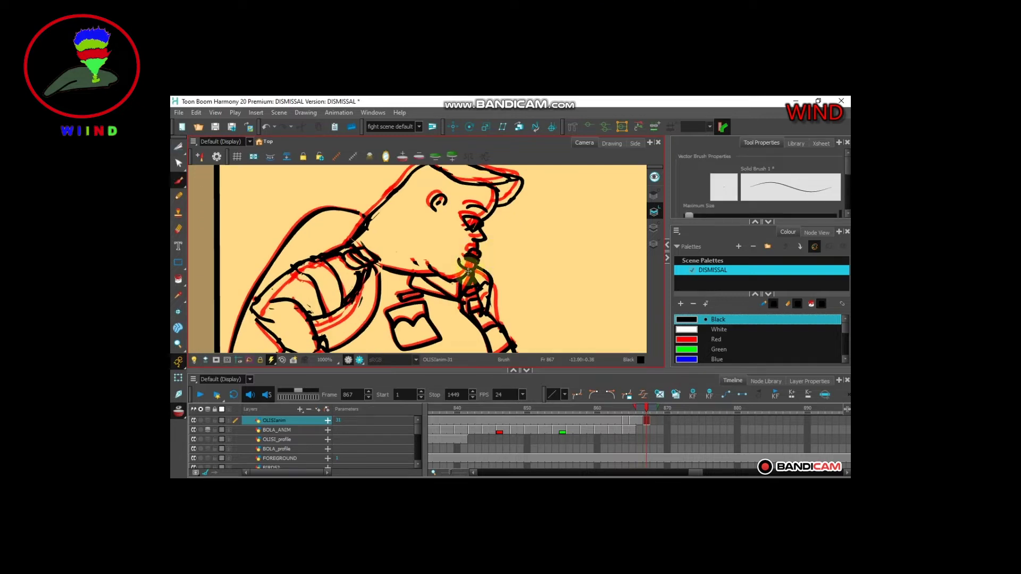
scroll(514, 244, down, 5)
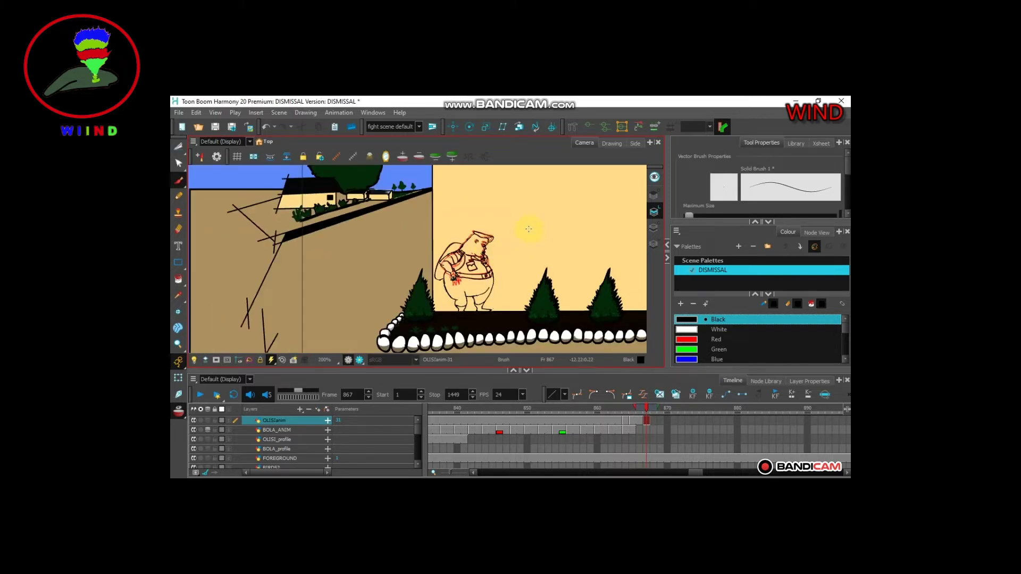
Retime the OLISIanim layer's drawings around frame 862 in the timeline.
mouse_move(622, 421)
mouse_down()
mouse_move(663, 417)
mouse_move(618, 424)
mouse_up()
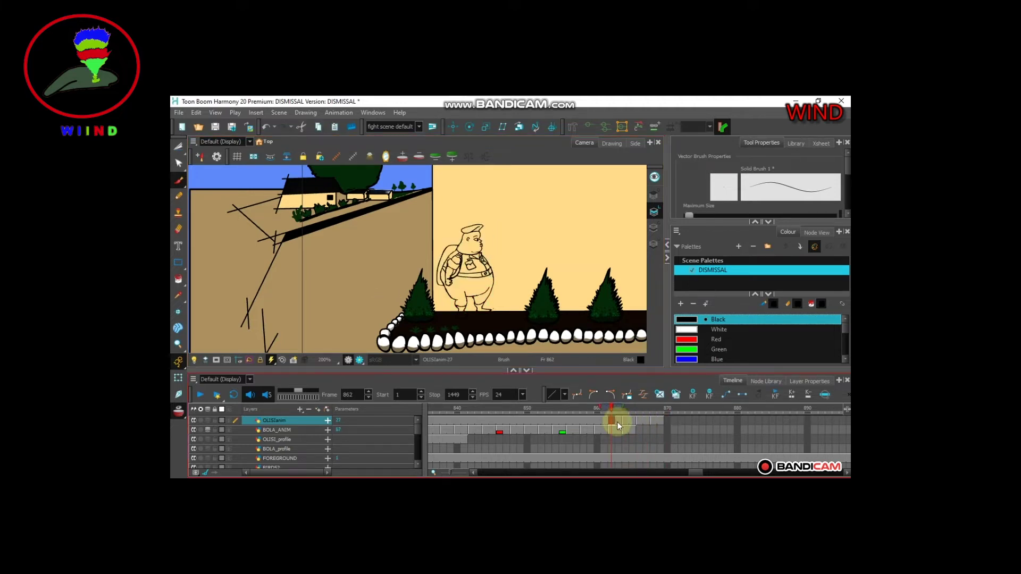
Extend the OLISIanim layer's drawings in the timeline and go to the empty cell at frame 876.
right_click(667, 420)
click(669, 422)
click(708, 420)
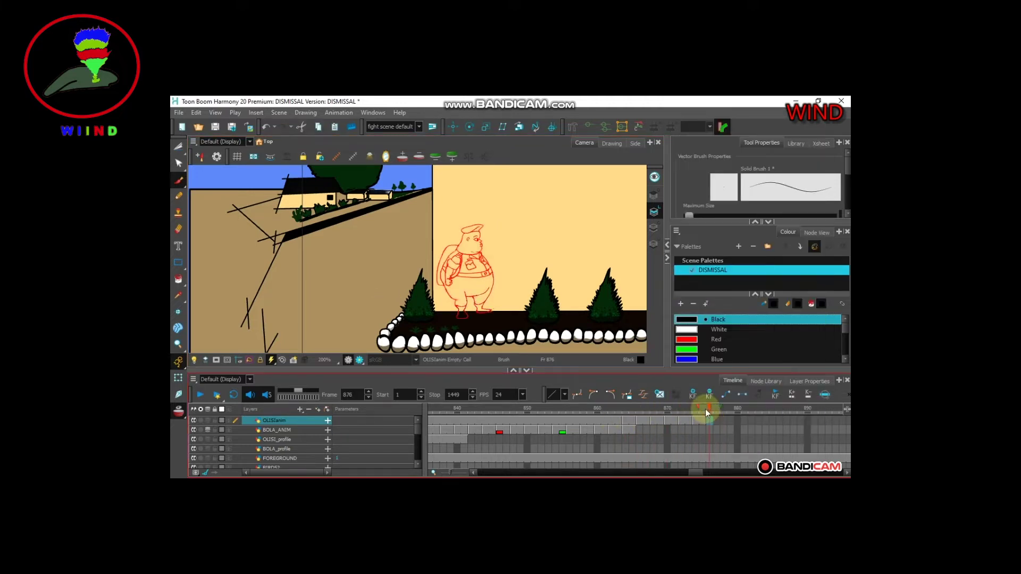
Copy the standing character's head from the frame 874 drawing into frame 876 and tilt it backwards.
scroll(483, 250, up, 2)
key(f)
key(alt+t)
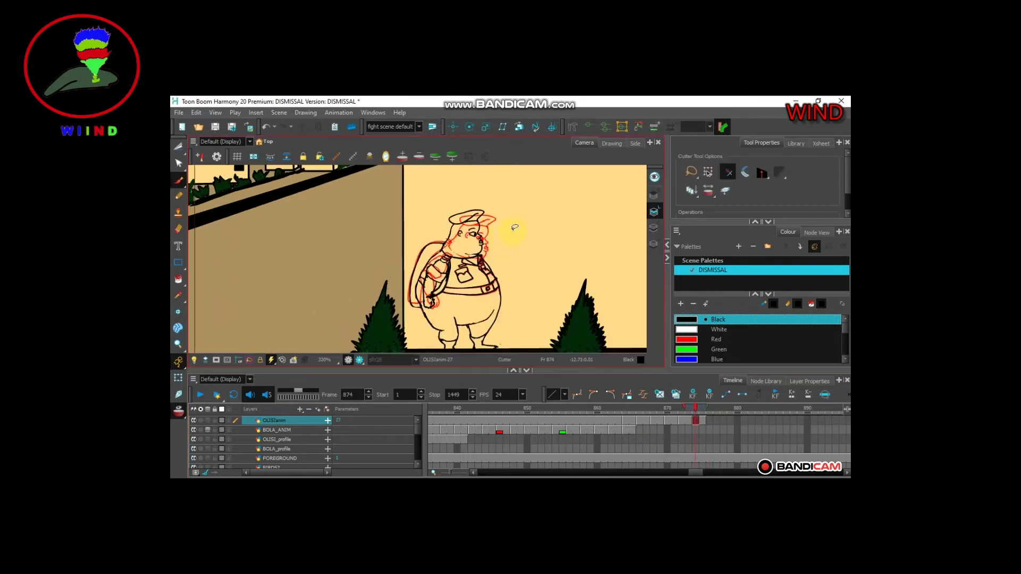
mouse_move(504, 229)
mouse_down()
mouse_move(464, 259)
mouse_move(488, 252)
mouse_up()
key(ctrl+c)
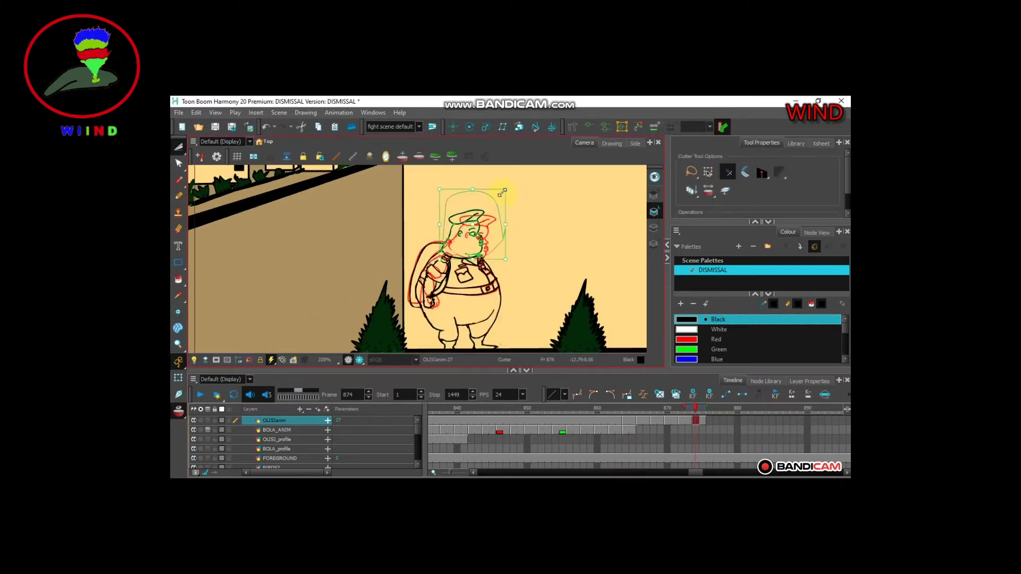
key(g)
key(ctrl+v)
mouse_move(494, 209)
mouse_down()
mouse_move(487, 203)
mouse_move(475, 232)
mouse_up()
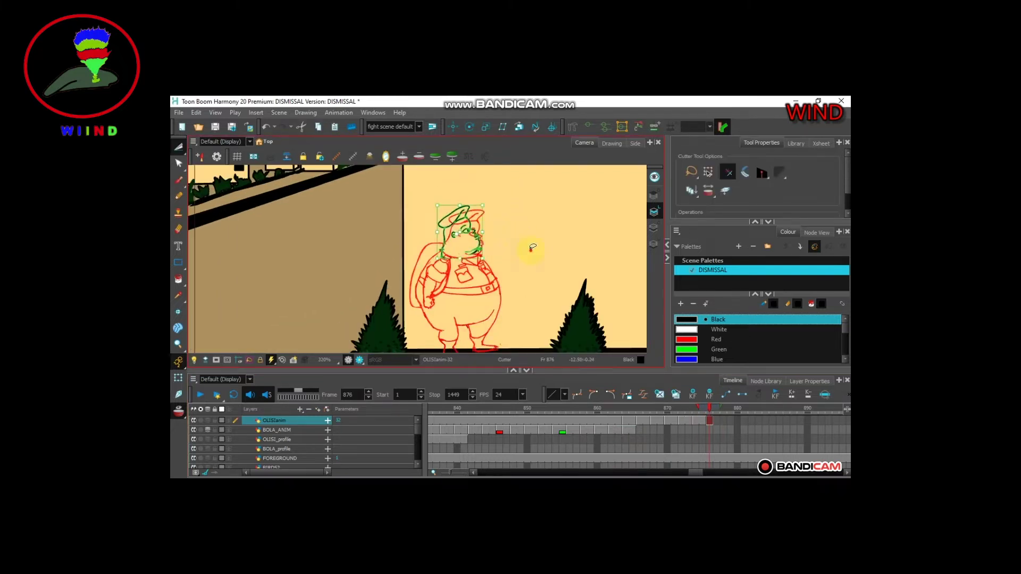
Draw the near arm with an open hand and the outstretched far arm on the frame 876 drawing.
scroll(500, 249, up, 1)
key(alt+b)
scroll(416, 273, down, 3)
drag(411, 244, 429, 271)
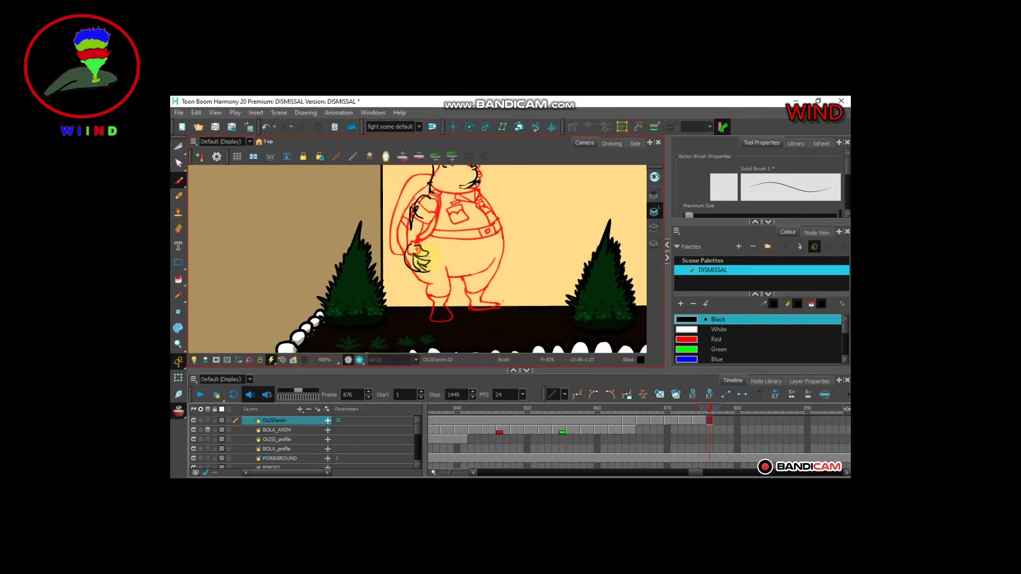
drag(433, 220, 435, 187)
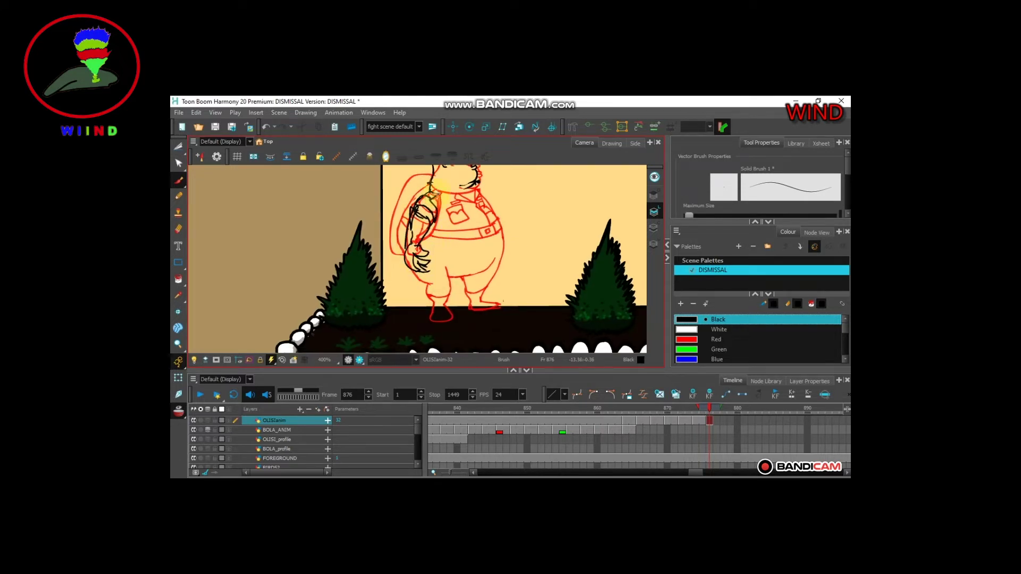
drag(515, 198, 505, 225)
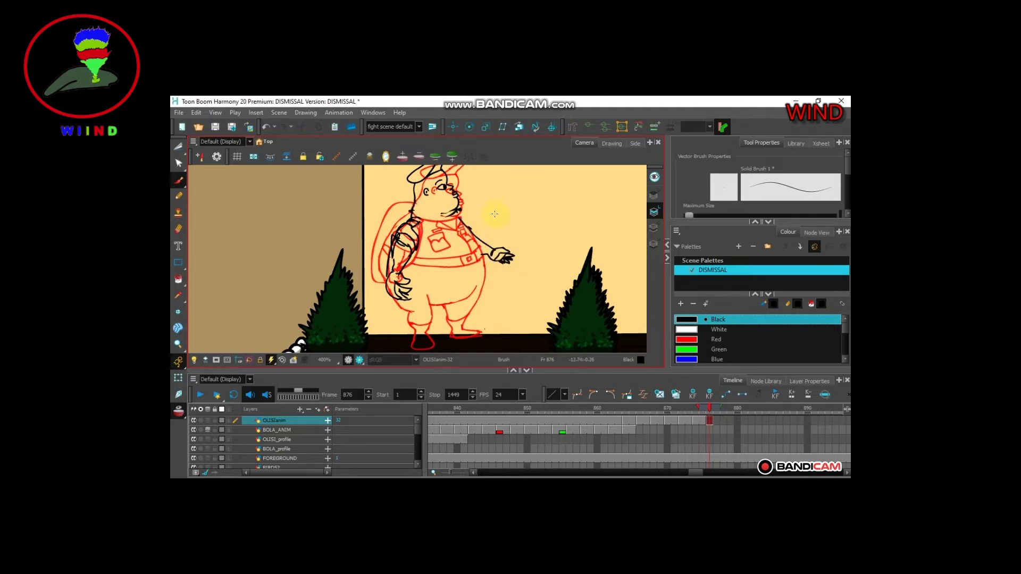
Copy the standing character's body from frame 874 into frame 876 and touch up its lines around the new arms.
key(comma)
key(comma)
key(alt+t)
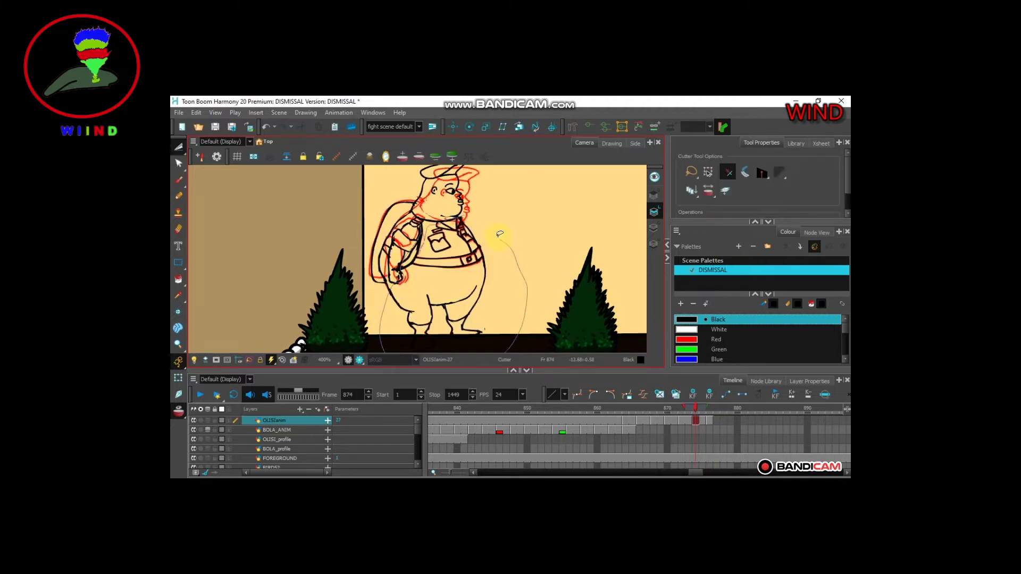
key(period)
key(period)
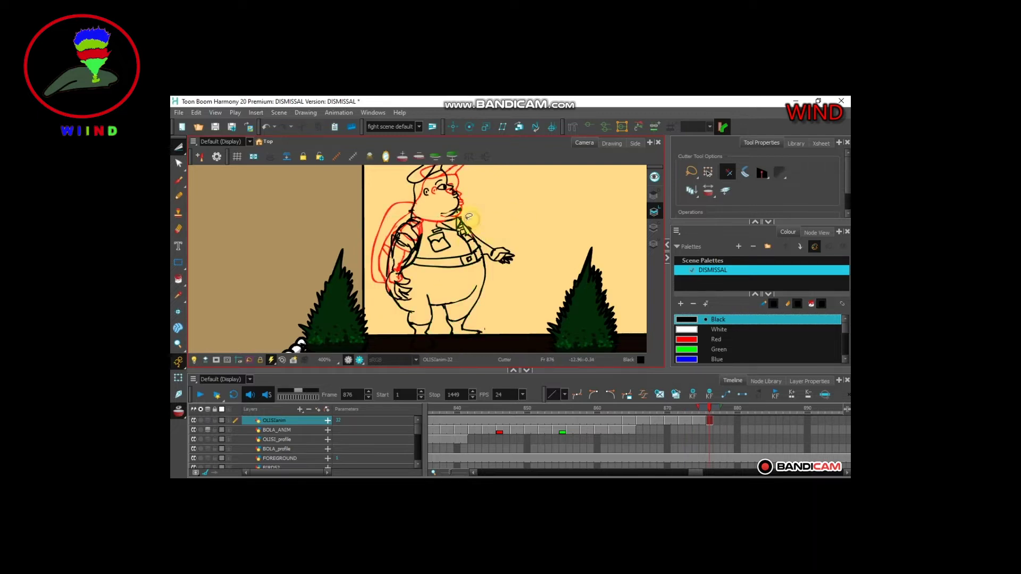
key(alt+b)
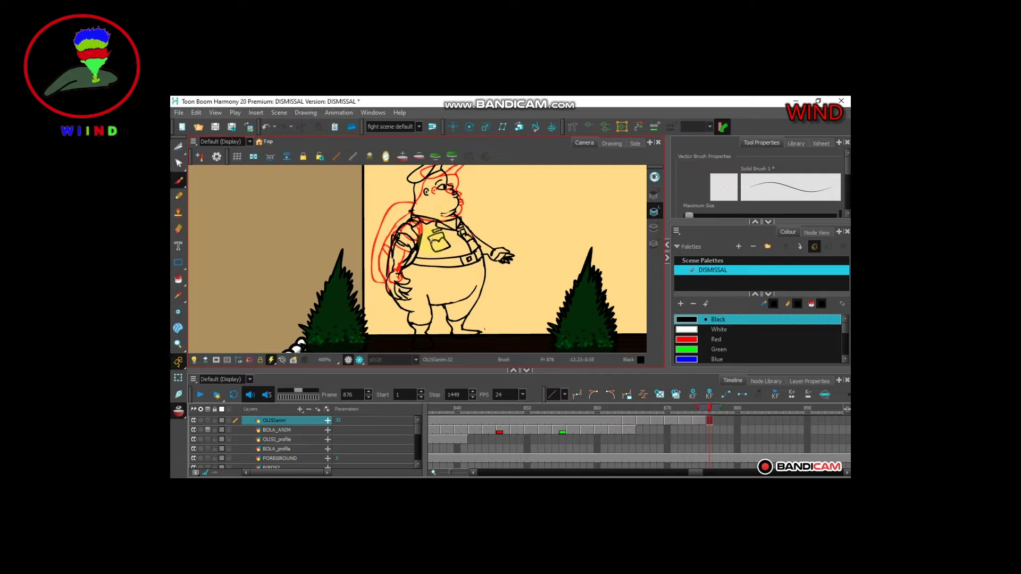
Lasso the standing character's upper body on the frame 876 drawing and adjust its position slightly.
key(2)
key(alt+t)
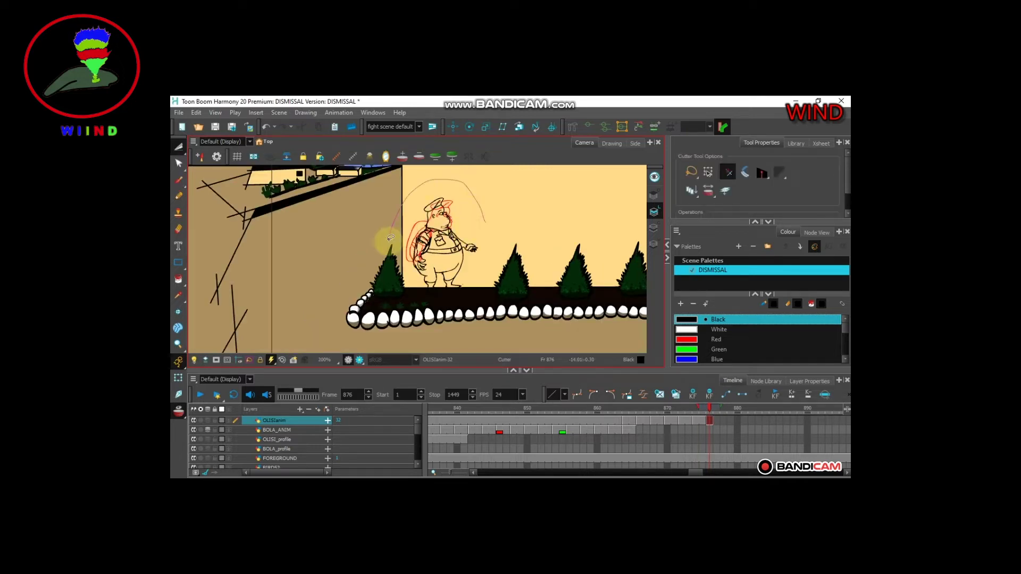
mouse_move(391, 238)
mouse_down()
mouse_move(436, 270)
mouse_move(460, 261)
mouse_move(482, 181)
mouse_up()
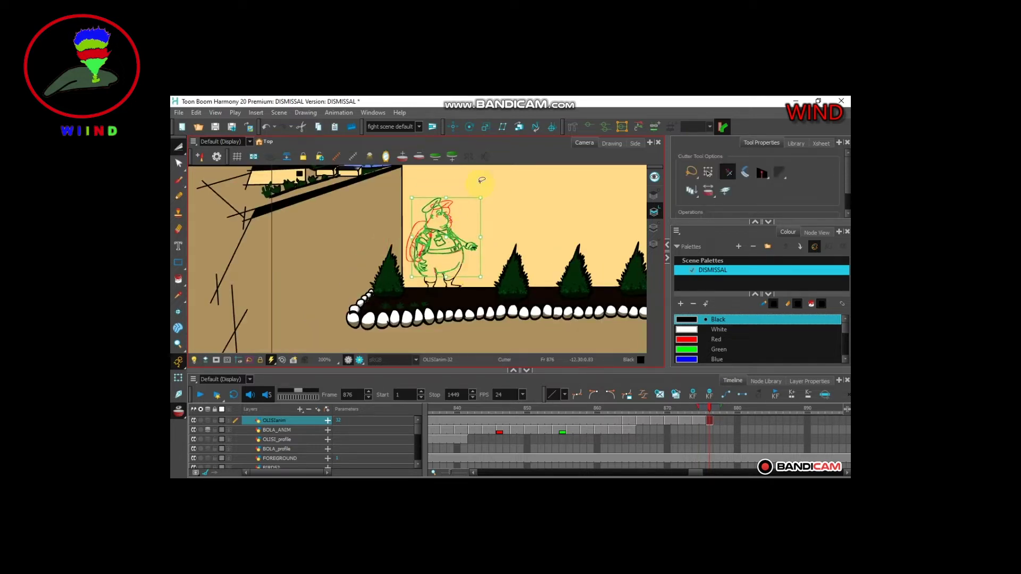
click(515, 242)
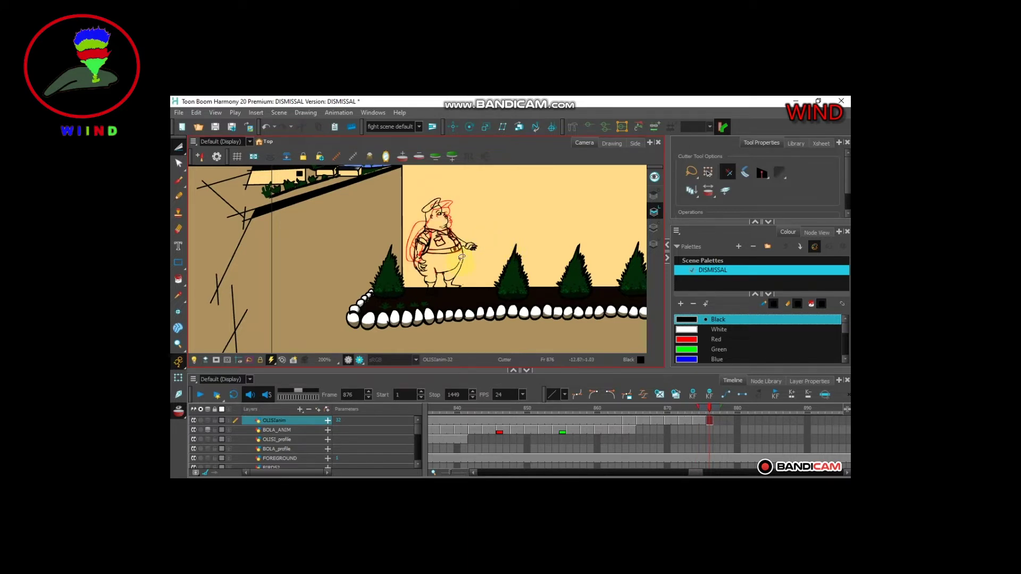
Redraw the standing character's mouth and eye on the frame 876 drawing.
scroll(461, 257, up, 5)
key(alt+b)
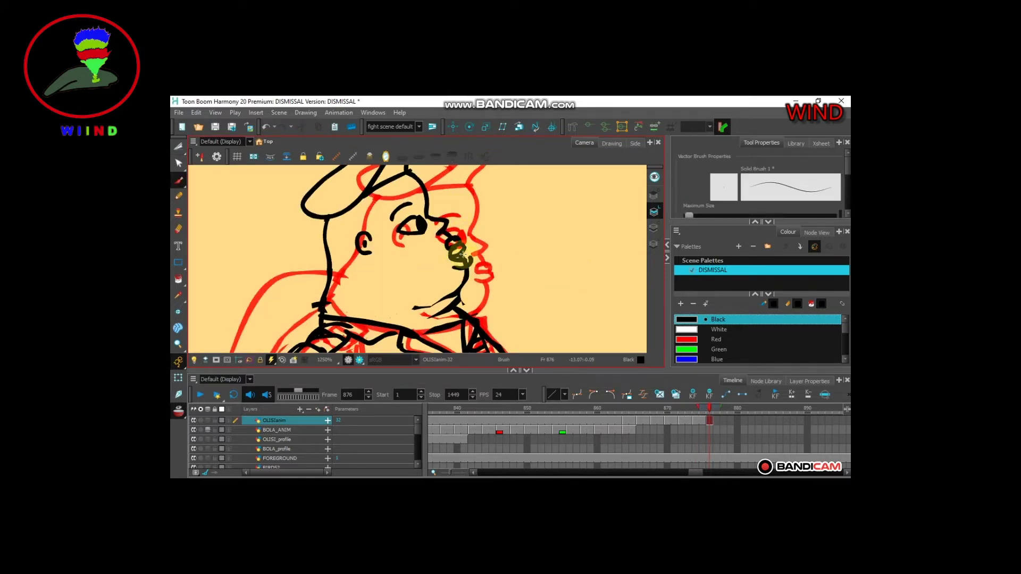
drag(463, 254, 458, 258)
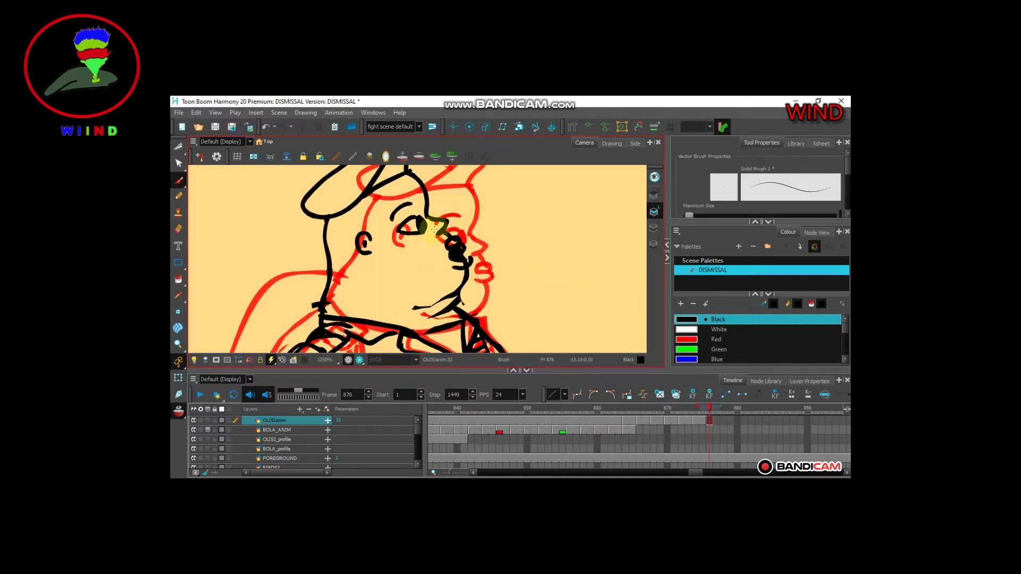
drag(414, 227, 404, 232)
key(alt+b)
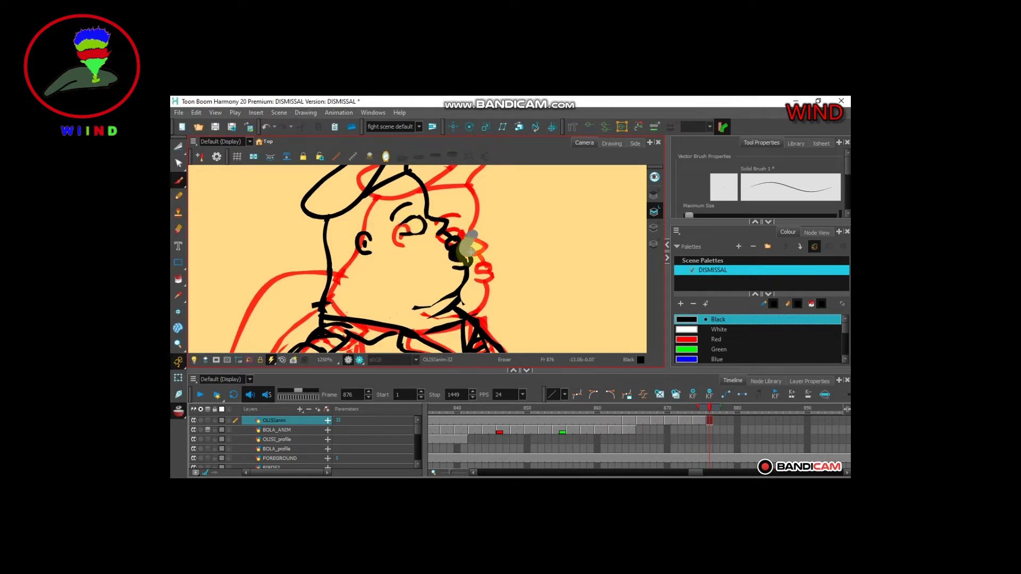
Rework the standing character's eye and mouth on the frame 874 and 872 drawings.
key(comma)
key(comma)
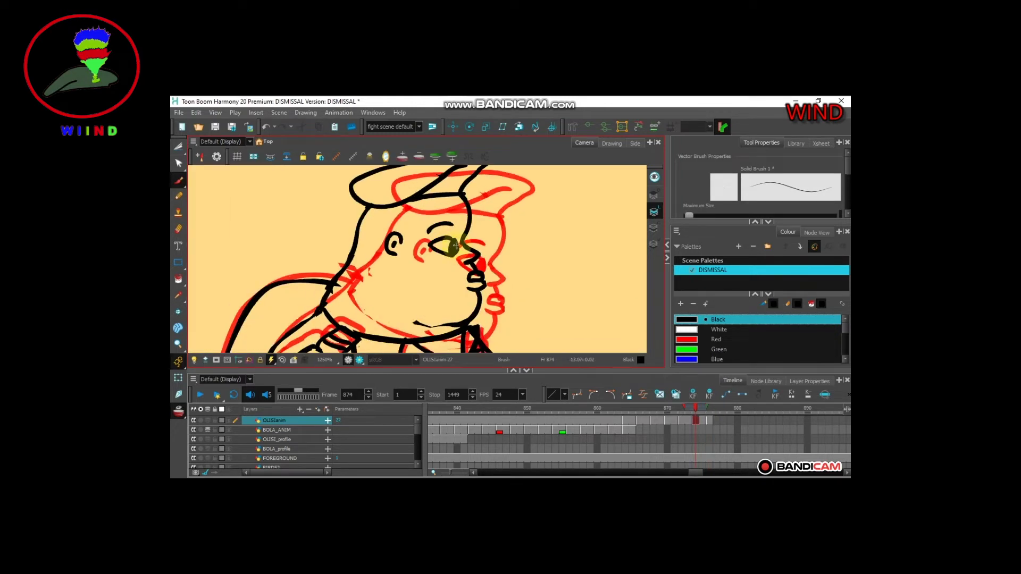
key(comma)
key(comma)
key(comma)
key(comma)
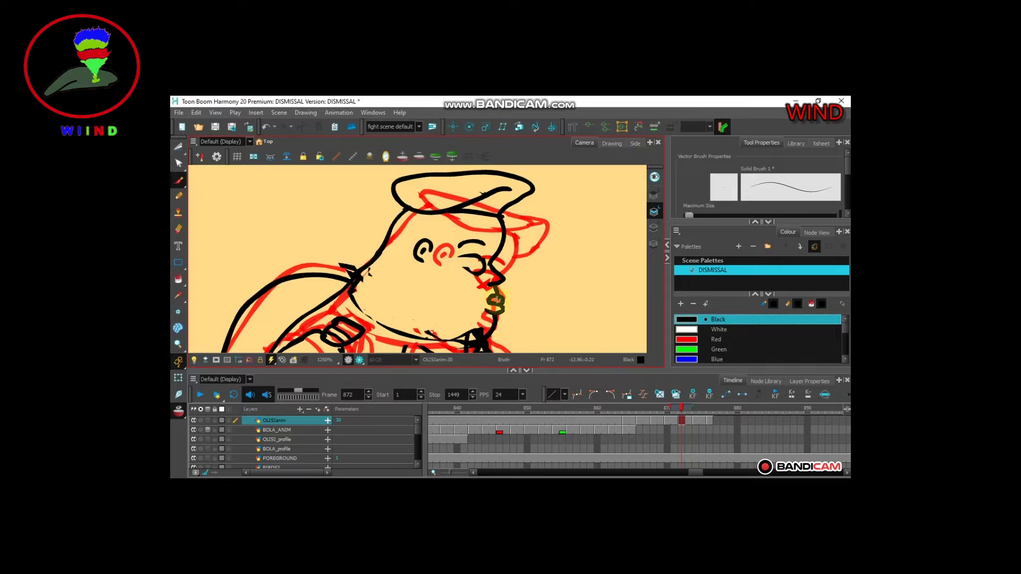
key(period)
key(period)
key(period)
key(period)
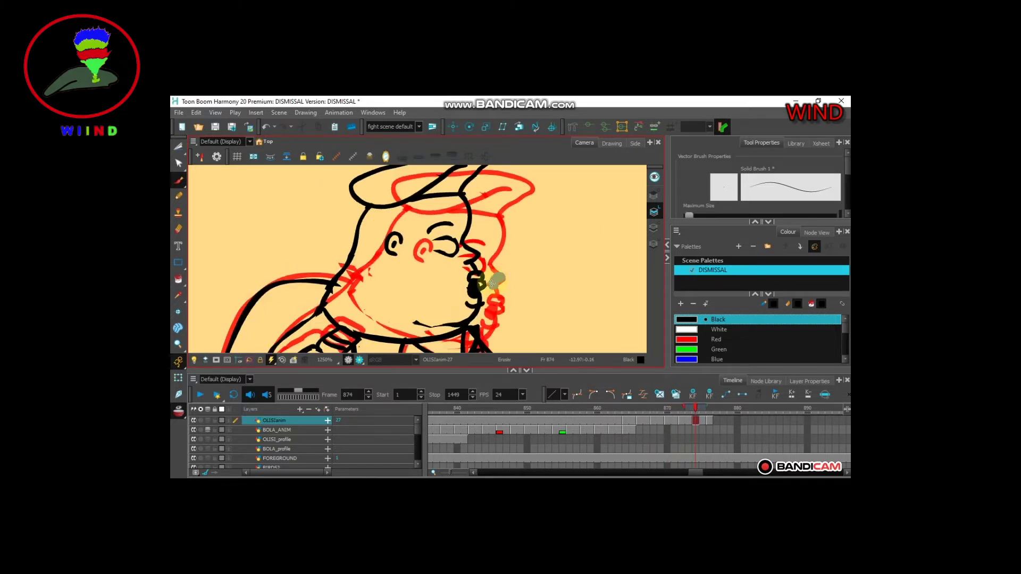
Redraw the character's mouth at frame 870, compare the neighbouring drawings, and save the scene.
key(comma)
key(comma)
key(comma)
key(comma)
key(comma)
key(comma)
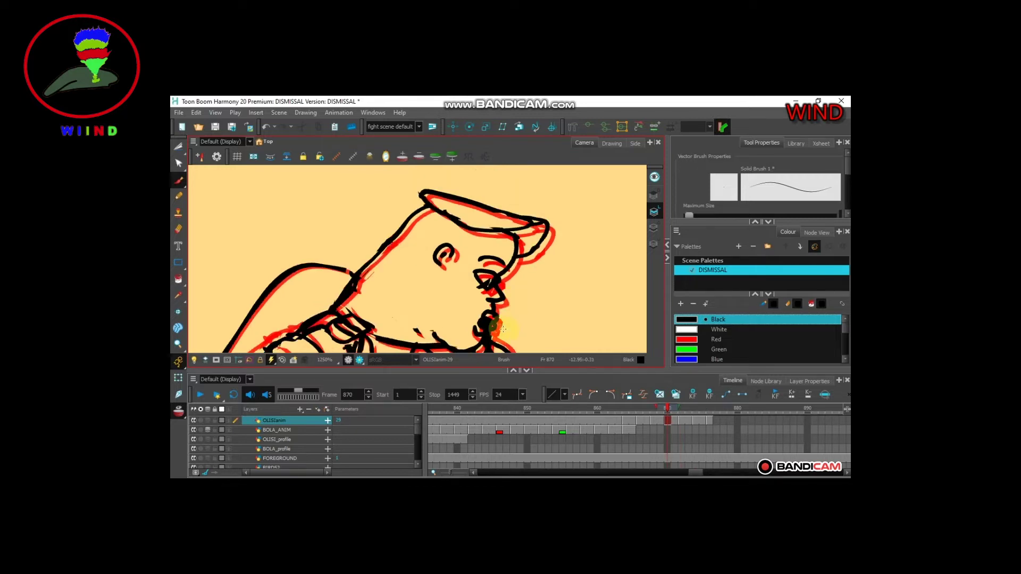
key(period)
key(period)
key(period)
key(period)
key(period)
key(period)
key(period)
key(period)
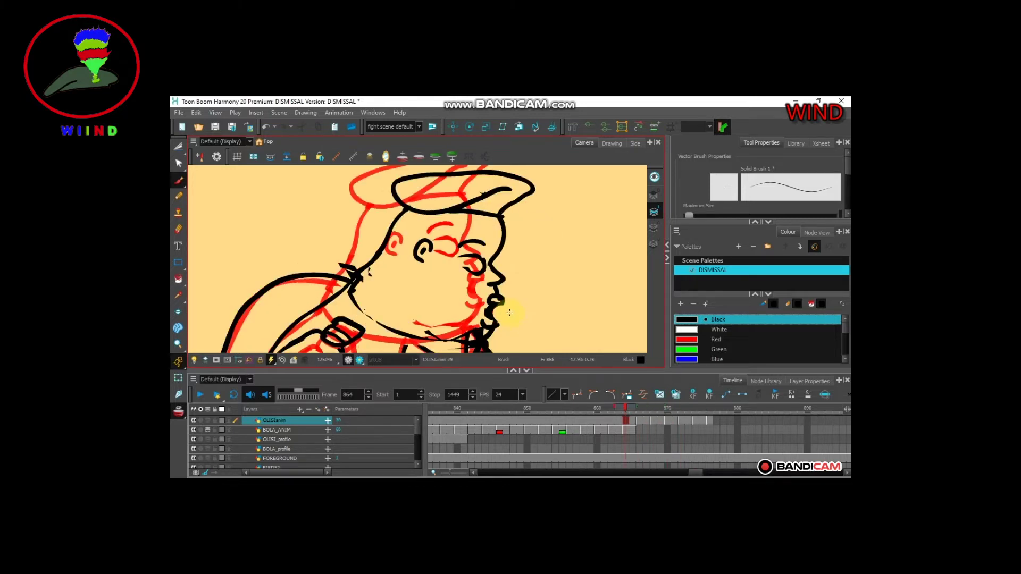
key(alt+b)
key(ctrl+s)
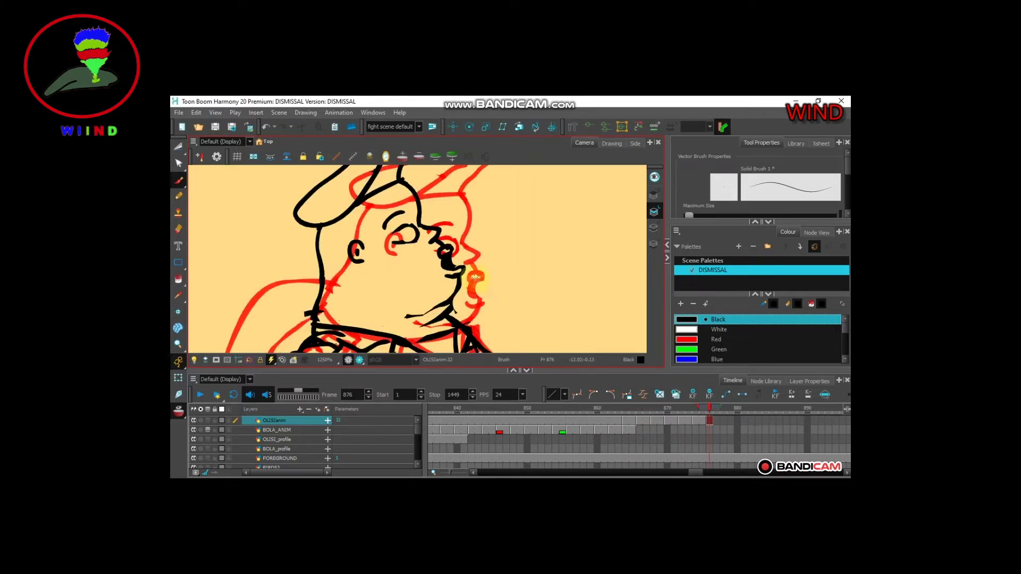
Clean up the neck and near-arm lines of the standing character at frame 876, erasing the overlapping strokes.
scroll(495, 279, down, 5)
scroll(445, 291, up, 3)
drag(418, 288, 444, 284)
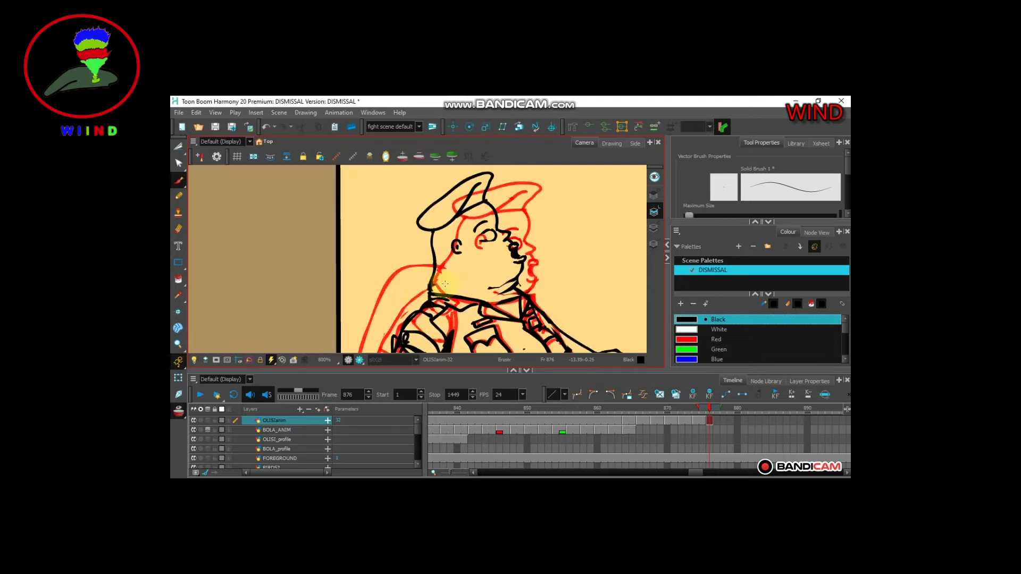
scroll(519, 278, down, 5)
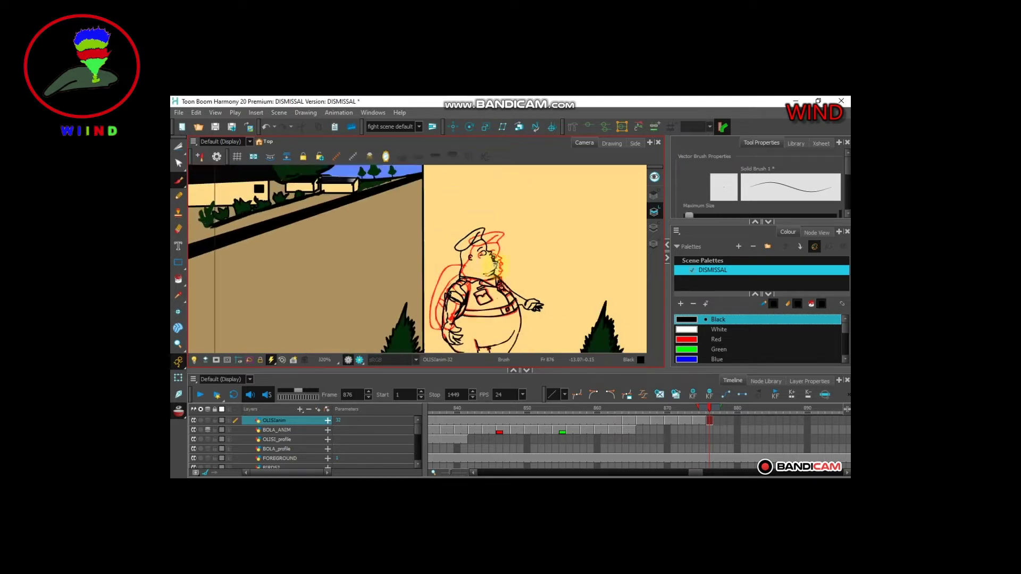
scroll(414, 276, up, 5)
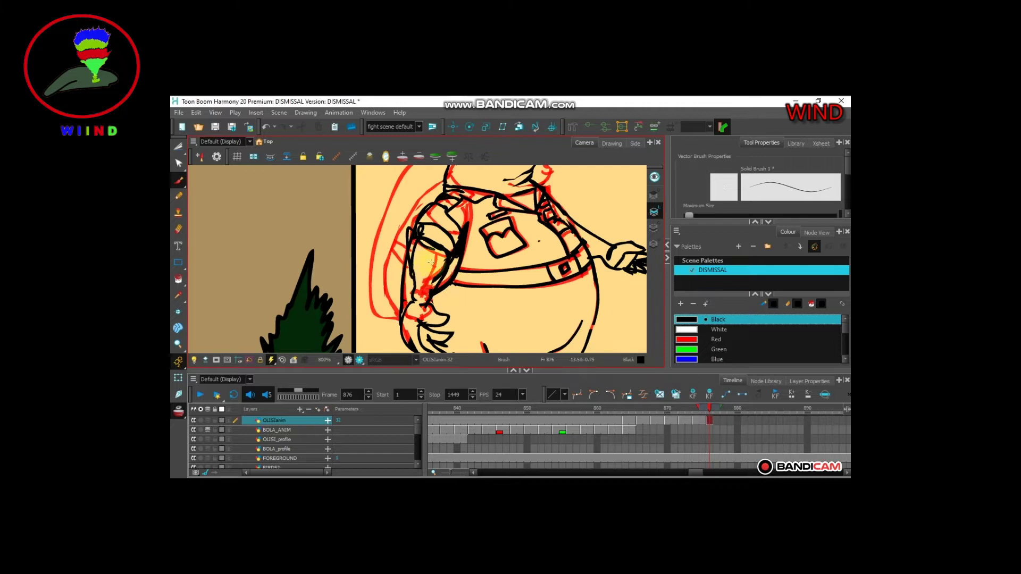
key(e)
mouse_move(406, 228)
mouse_down()
mouse_move(430, 234)
mouse_move(437, 207)
mouse_up()
drag(417, 241, 447, 256)
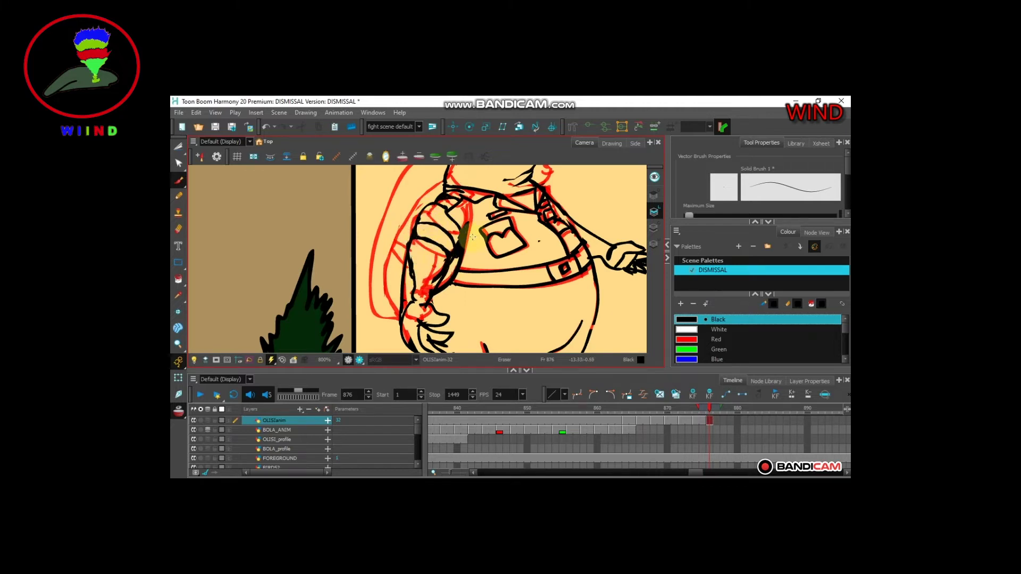
scroll(455, 270, down, 3)
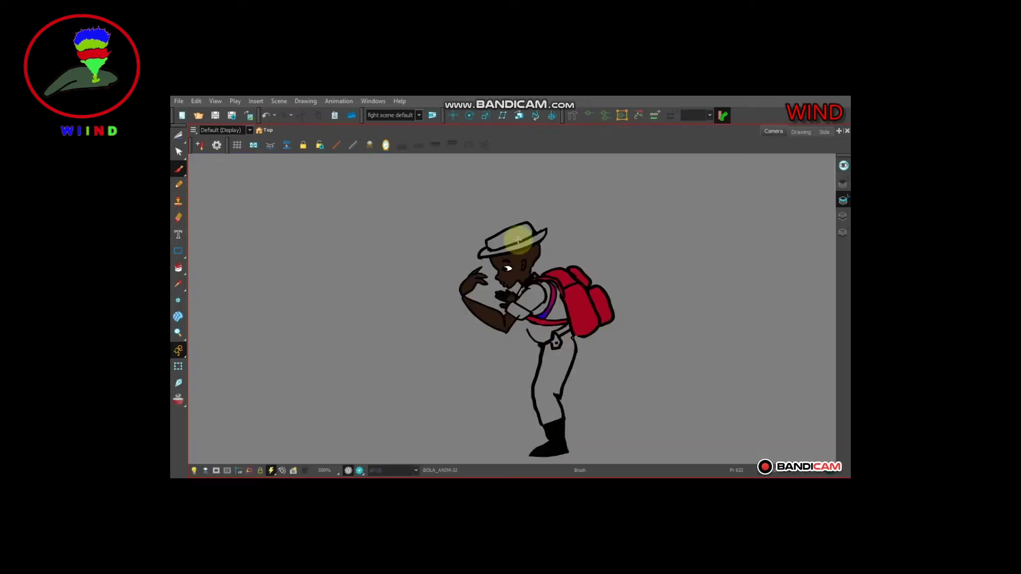
Fill the hat, shirt and trousers of the boy with the red backpack in dark green at frame 622.
click(510, 239)
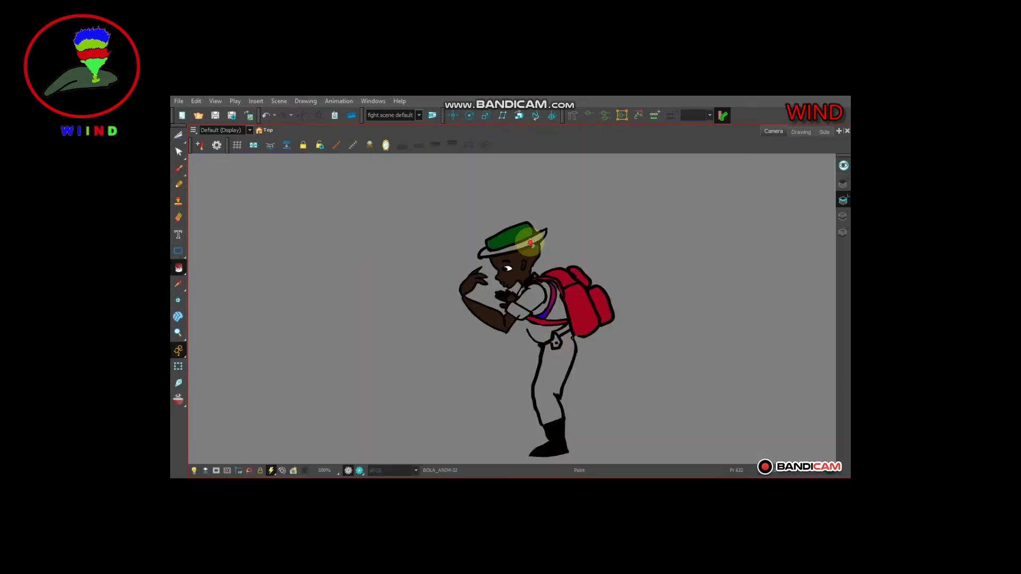
click(532, 306)
click(553, 360)
scroll(553, 359, up, 2)
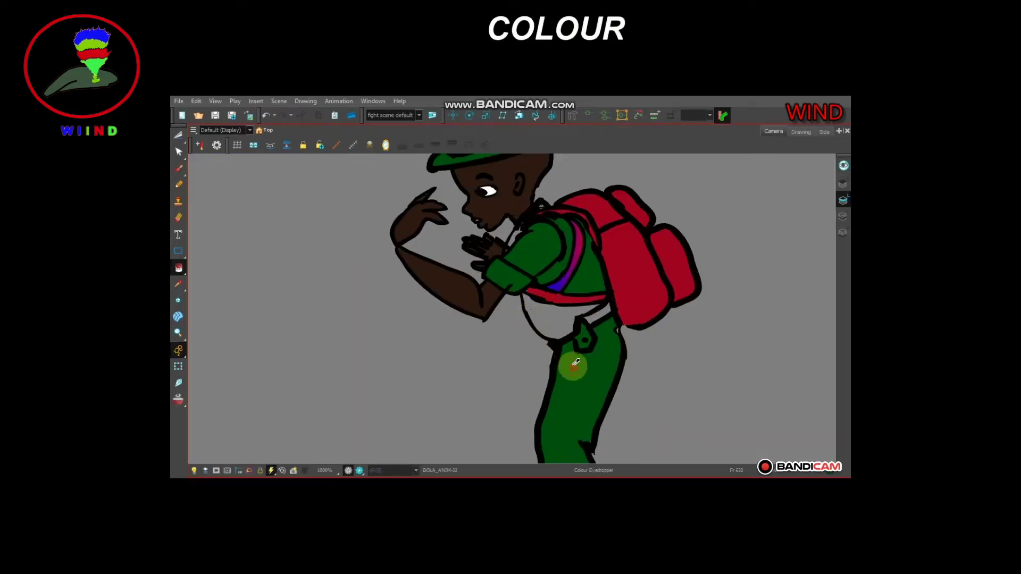
click(553, 319)
scroll(595, 315, down, 6)
Close the gaps in the boy's belt line on the frame 634 drawing with the Brush tool.
key(period)
key(period)
scroll(584, 325, up, 6)
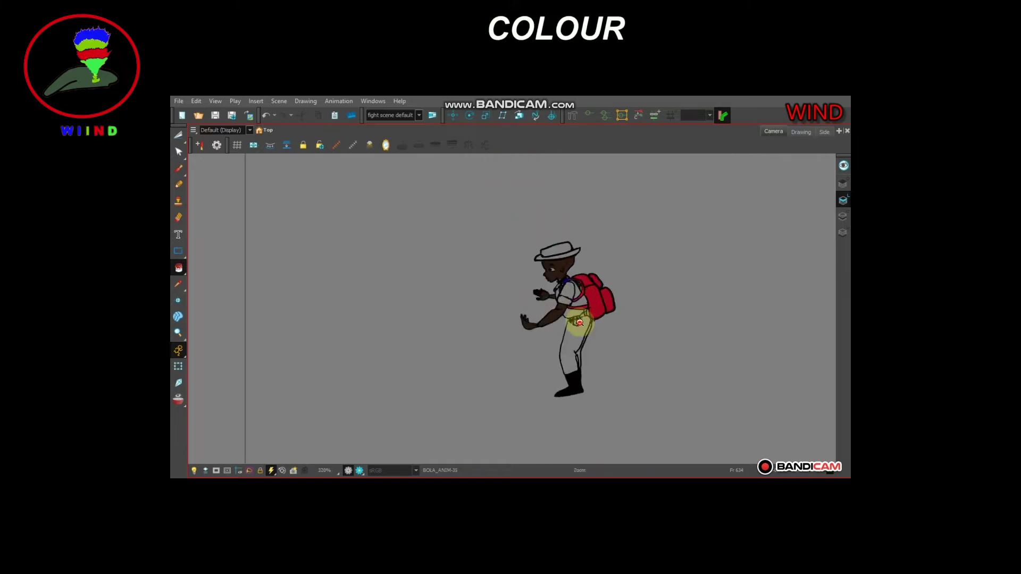
drag(576, 399, 564, 328)
click(574, 217)
key(ctrl+z)
scroll(568, 215, up, 3)
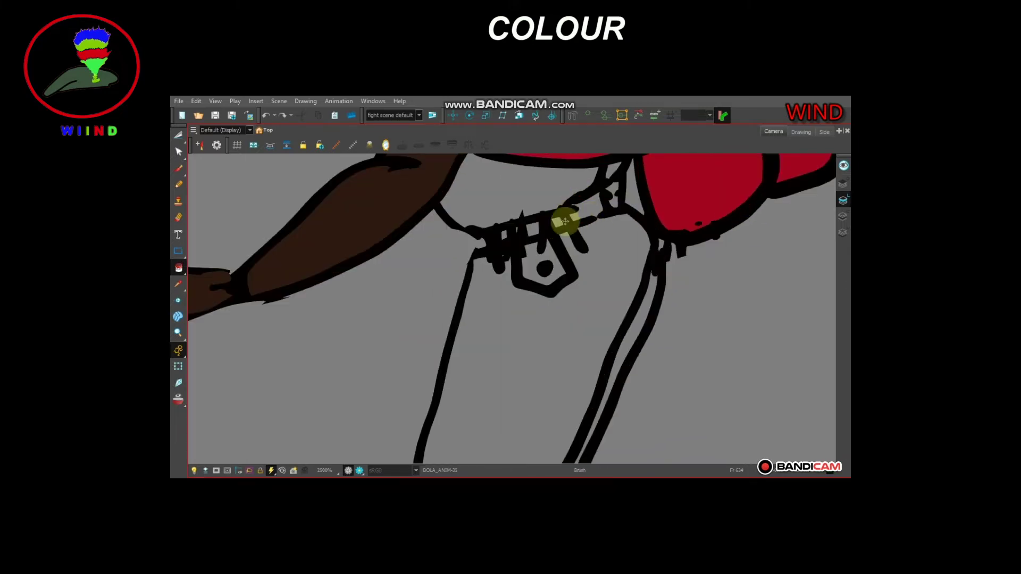
key(b)
drag(567, 219, 513, 237)
scroll(565, 225, down, 3)
key(comma)
key(comma)
key(period)
key(period)
Fill the boy's hat, shirt and trousers in dark green at frame 634, including the small gaps near the belt.
drag(553, 282, 553, 228)
click(596, 266)
drag(596, 266, 630, 348)
click(569, 226)
click(553, 257)
click(594, 223)
click(602, 257)
click(585, 295)
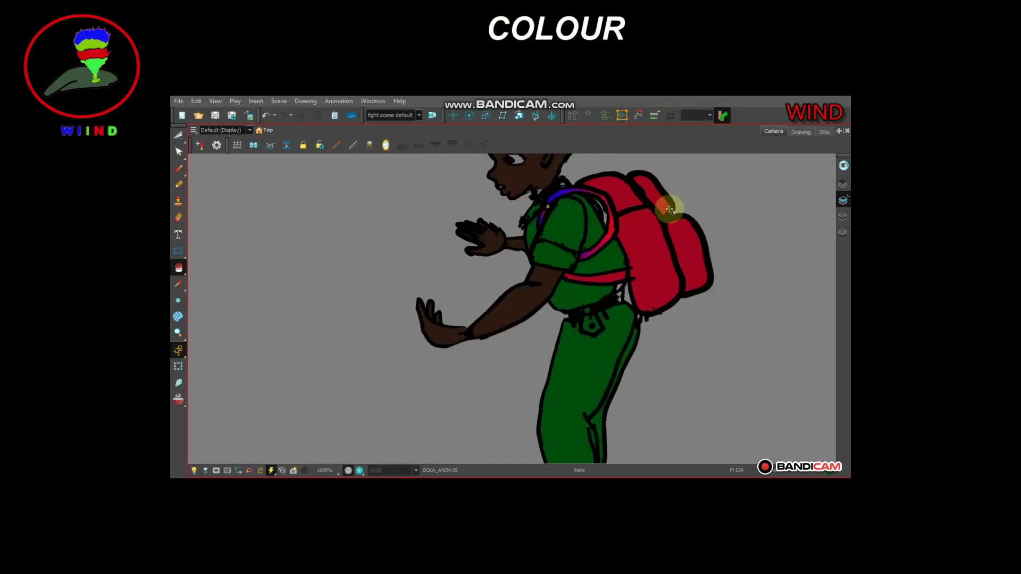
click(590, 296)
click(621, 298)
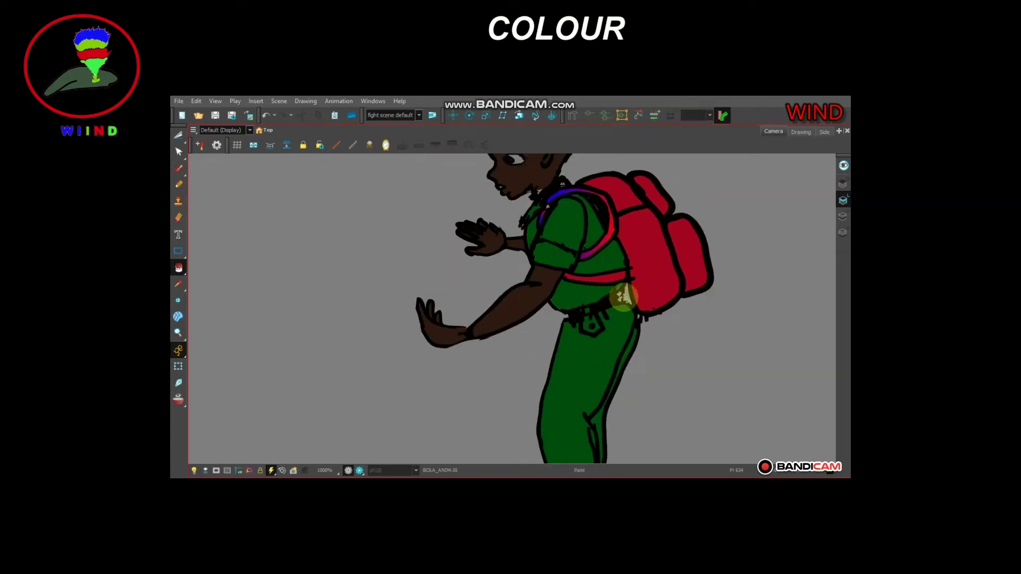
click(623, 298)
scroll(582, 281, down, 4)
click(559, 220)
key(comma)
key(period)
scroll(568, 243, up, 3)
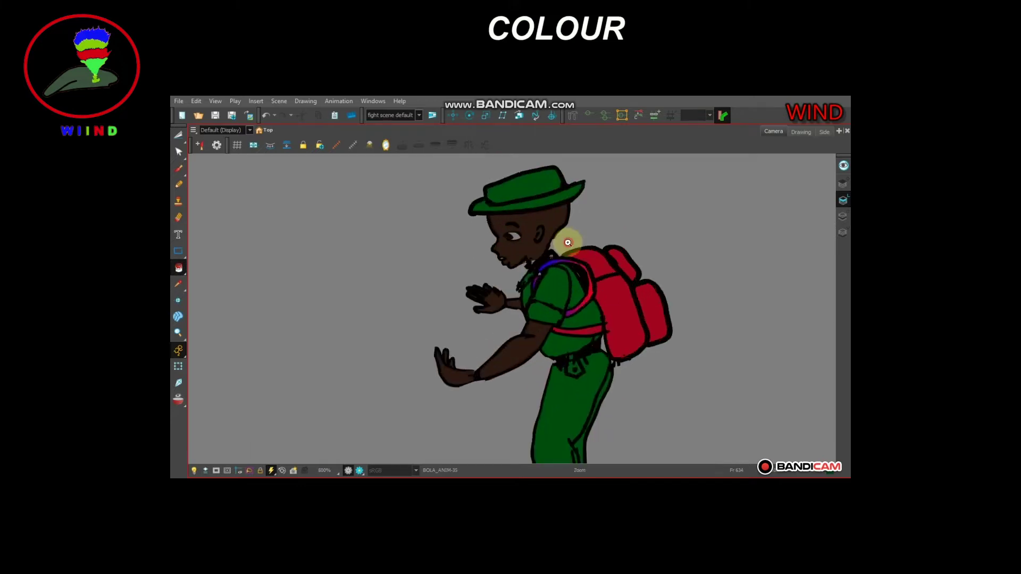
Fill the whites of the boy's eyes in white on the drawings from frame 634 up to frame 709.
scroll(568, 242, up, 1)
key(g)
click(479, 250)
key(g)
key(g)
click(529, 234)
key(g)
click(532, 224)
scroll(502, 222, up, 5)
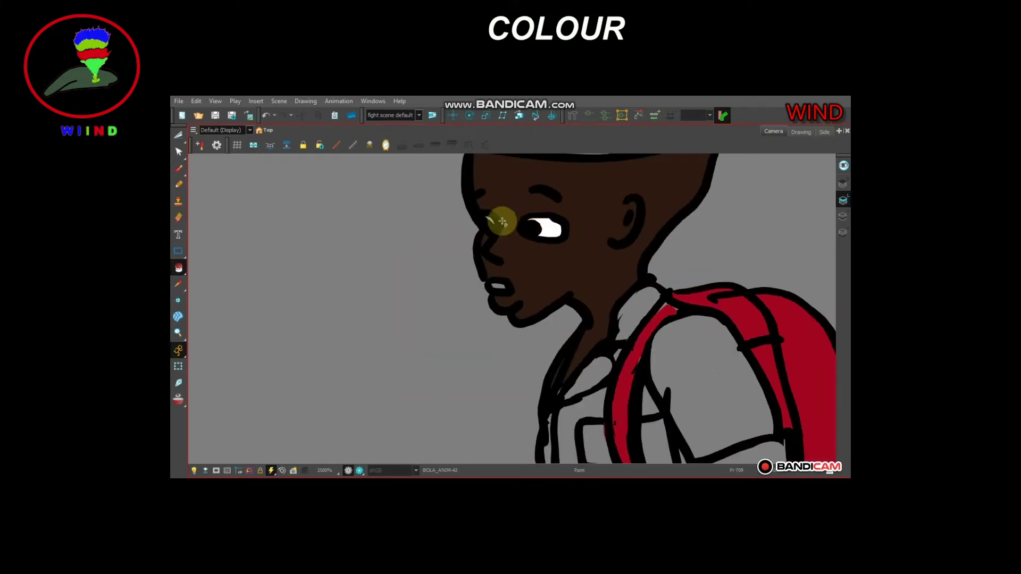
Fill the boy's eye whites in white on the drawings from frame 719 up to the one before frame 790.
key(period)
key(period)
key(period)
key(period)
key(period)
key(period)
key(period)
key(period)
key(period)
key(period)
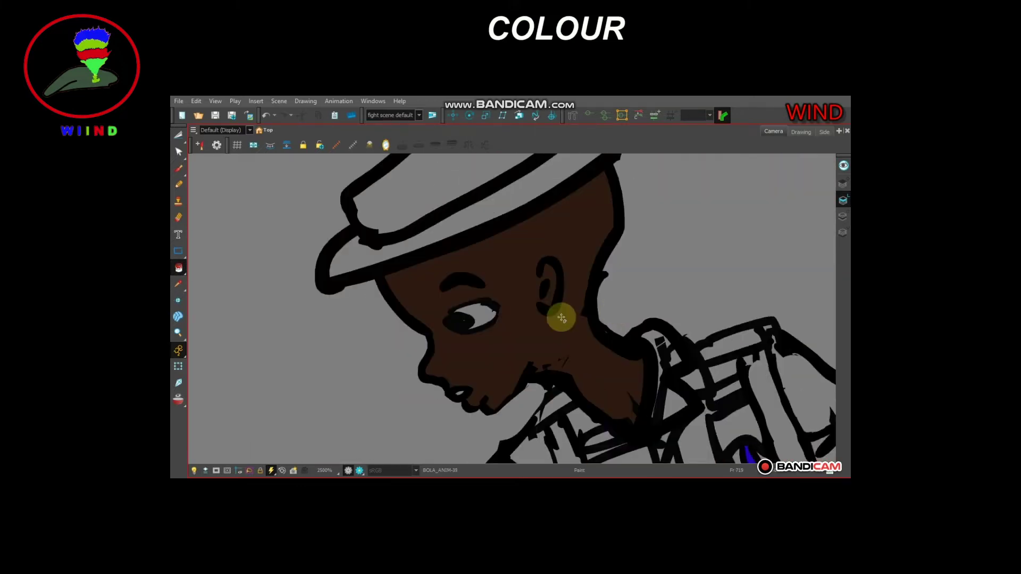
key(g)
key(g)
click(702, 228)
key(g)
key(g)
key(g)
click(416, 397)
Fill both of the boy's eyes in white at frame 790 and on the drawing that follows it.
key(g)
click(314, 371)
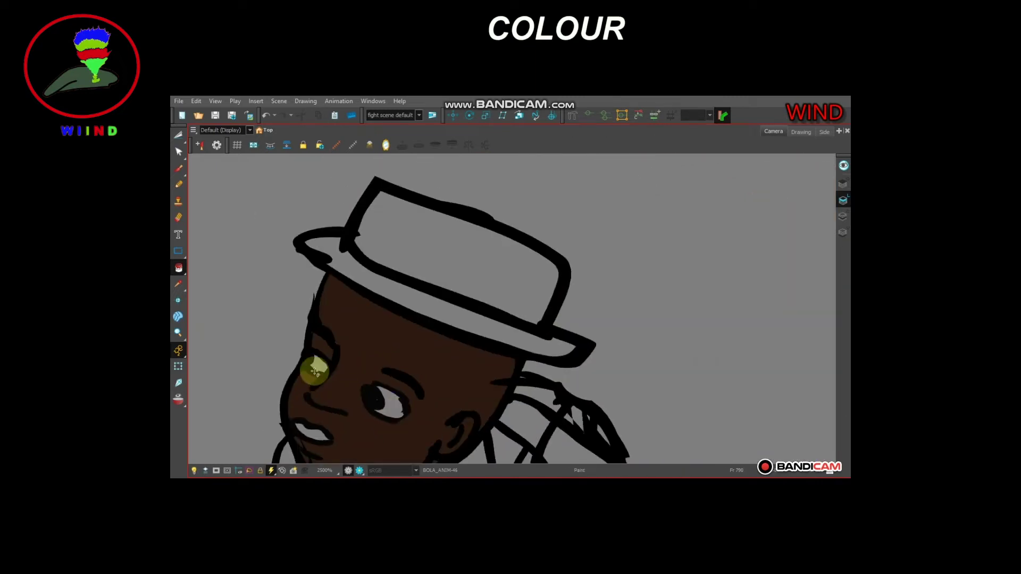
click(390, 409)
key(g)
click(368, 407)
click(304, 372)
key(g)
key(g)
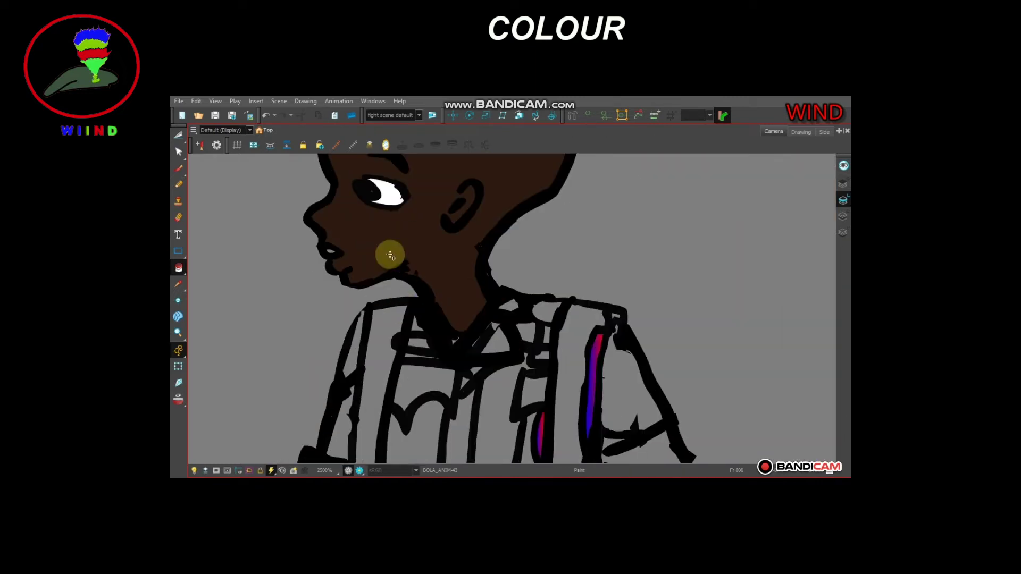
Fill the boy's near eye in white on the drawing at frame 810.
key(period)
key(period)
key(period)
key(period)
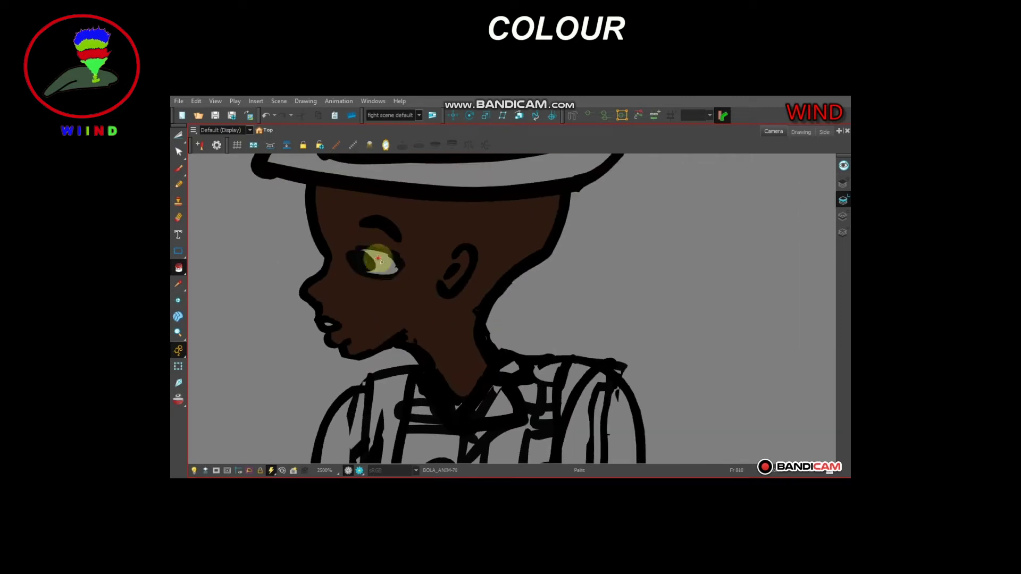
click(378, 261)
Fill the boy's eyes in white on the successive drawings between frames 824 and 836.
key(period)
key(period)
key(period)
key(period)
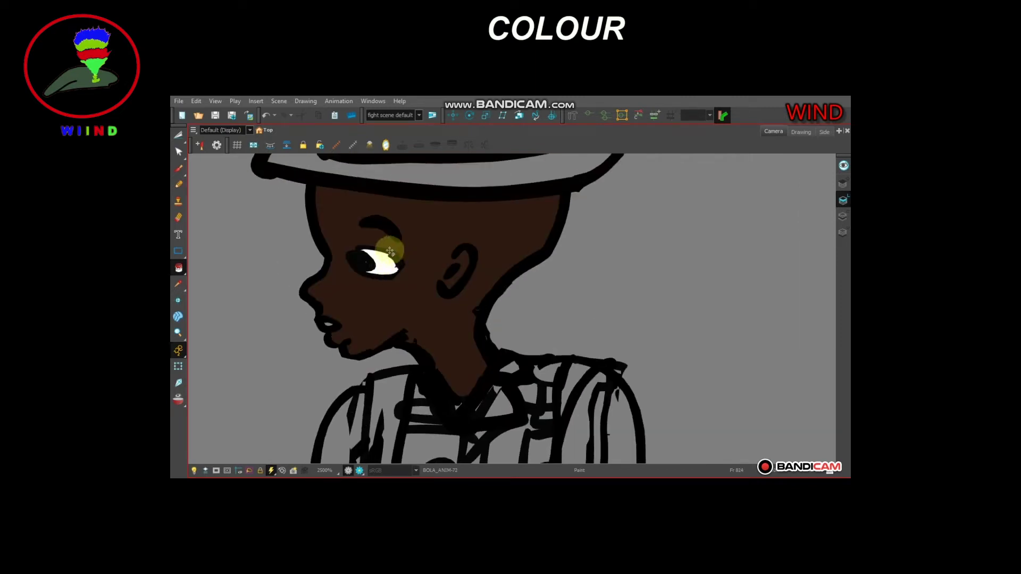
key(g)
click(380, 245)
key(g)
click(452, 266)
click(379, 266)
key(g)
click(443, 278)
Fill both of the boy's eyes in white at frame 836 and on the next drawings before frame 850.
key(g)
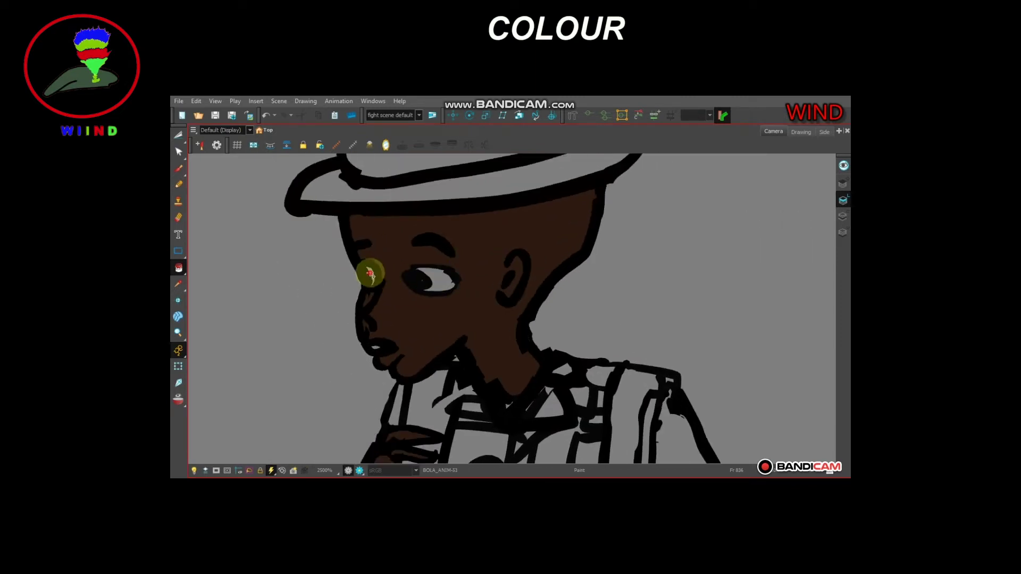
click(370, 274)
click(440, 280)
key(g)
key(g)
click(374, 273)
click(441, 280)
key(g)
key(g)
key(g)
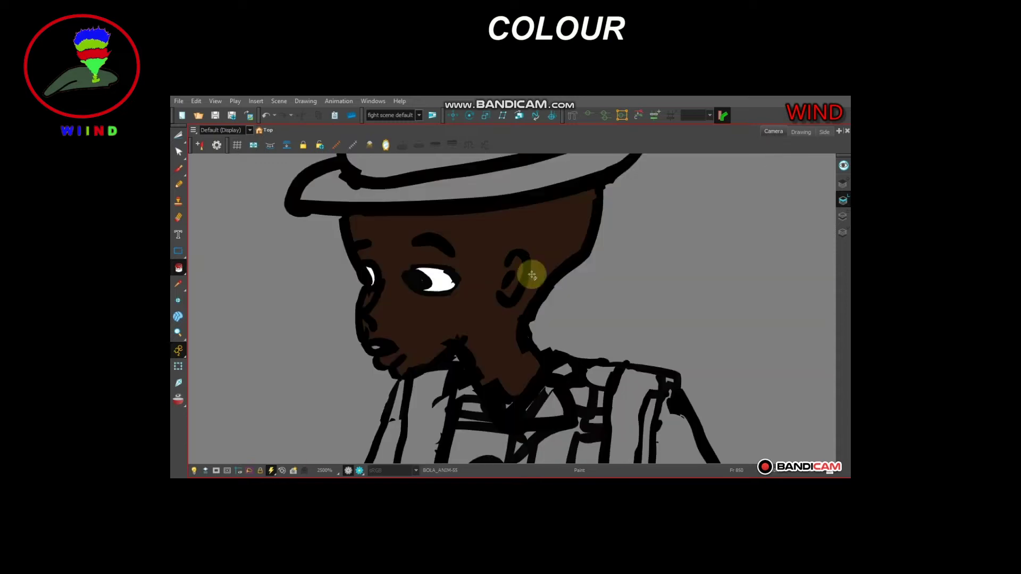
Fill both eyes in white on the right-facing drawing of the boy at frame 854.
key(period)
key(period)
key(period)
key(period)
click(729, 265)
click(792, 250)
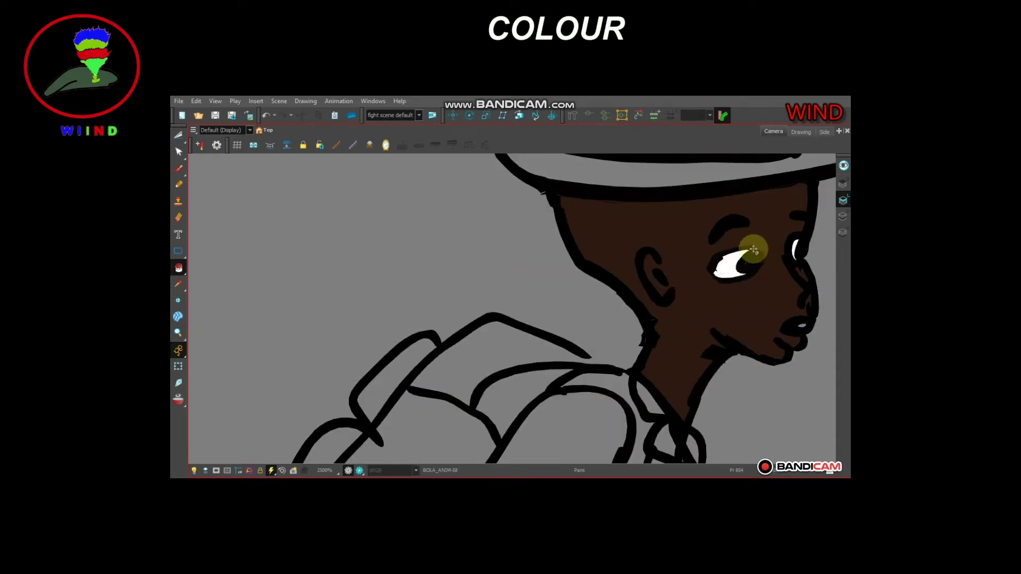
Fill the right-facing boy's eyes in white on the drawings around frame 860.
key(g)
drag(736, 247, 365, 282)
drag(680, 297, 372, 314)
key(g)
key(g)
drag(744, 308, 456, 298)
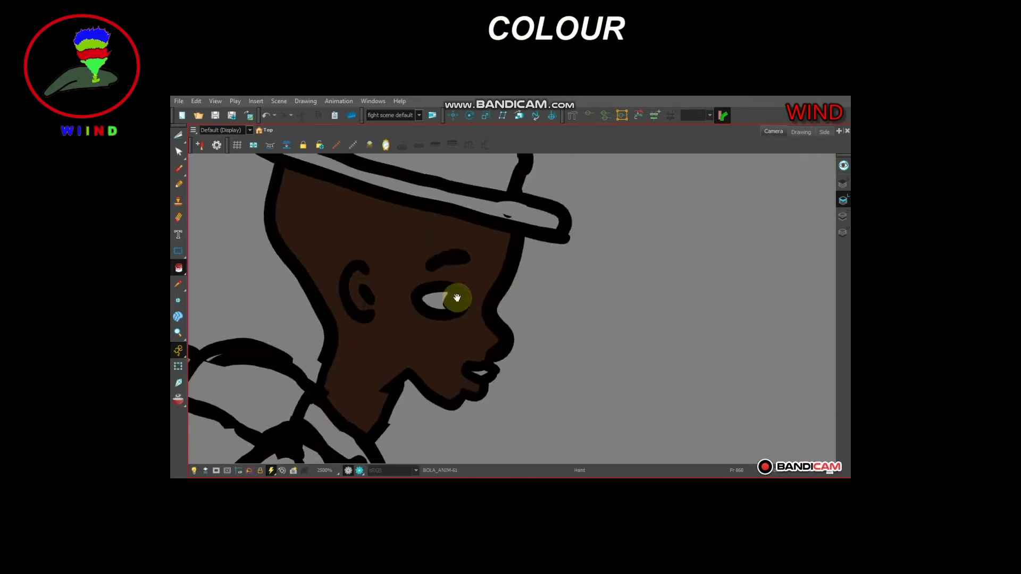
key(g)
drag(638, 340, 261, 352)
key(g)
click(729, 389)
Fill the boy's eye in white on the last BOLA_ANIM drawings, from frame 872 to the empty cells.
key(g)
key(g)
drag(651, 394, 490, 321)
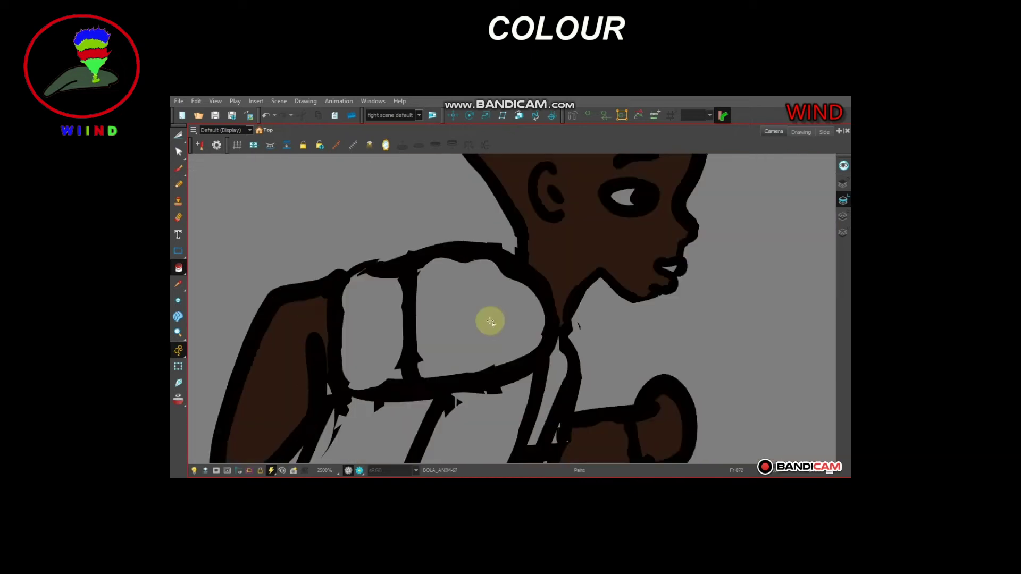
key(g)
click(445, 363)
drag(576, 340, 464, 341)
key(g)
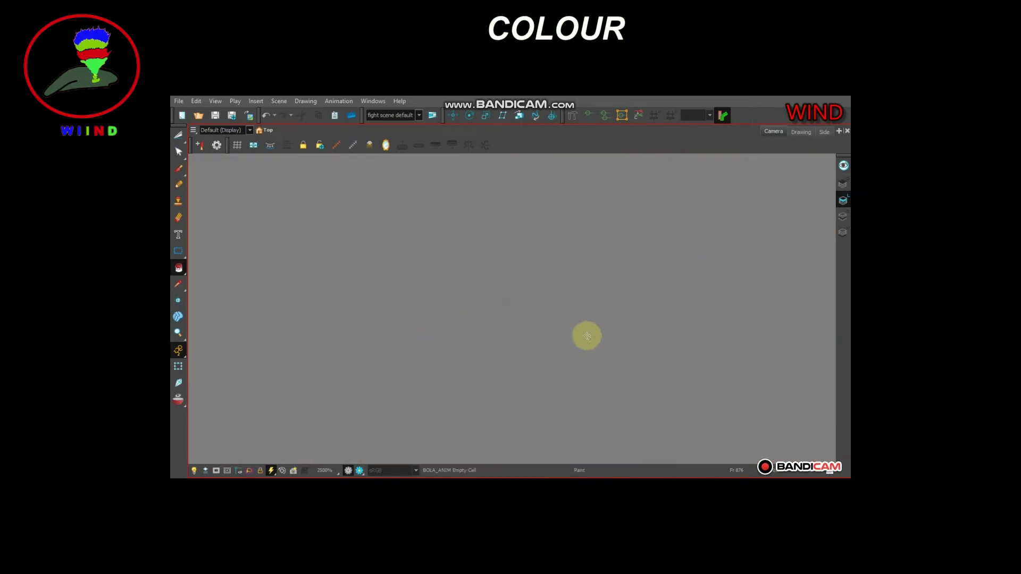
Return to the BOLA_ANIM-34 drawing with the outstretched arm and fill the small shirt areas beside the backpack strap in dark green.
key(1)
key(1)
key(1)
key(f)
key(f)
key(f)
key(f)
key(f)
key(f)
key(f)
key(f)
key(f)
key(f)
key(f)
key(f)
key(f)
key(f)
key(f)
key(f)
key(f)
key(f)
key(f)
key(f)
drag(367, 367, 651, 343)
ctrl+click(482, 304)
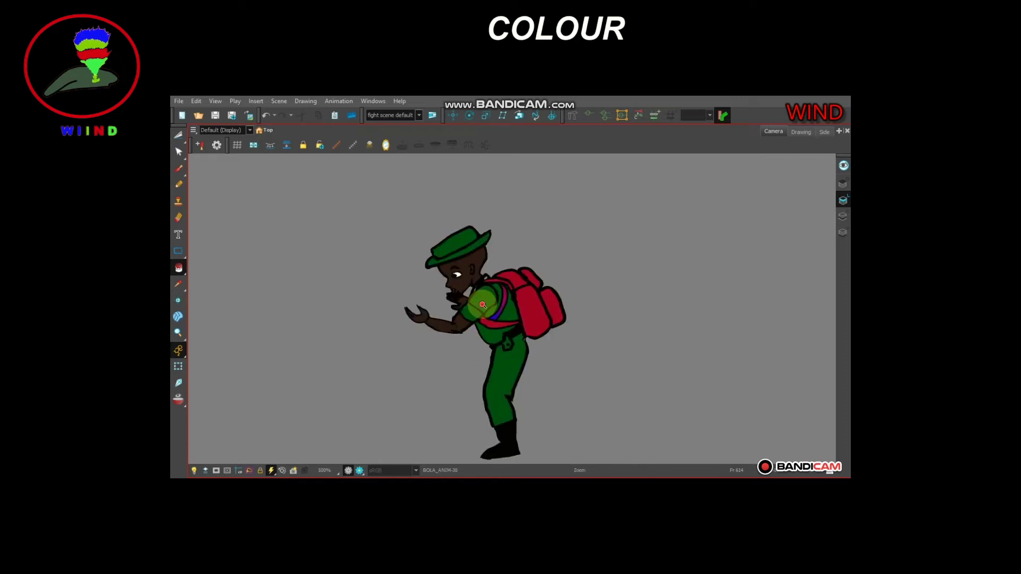
scroll(484, 304, up, 2)
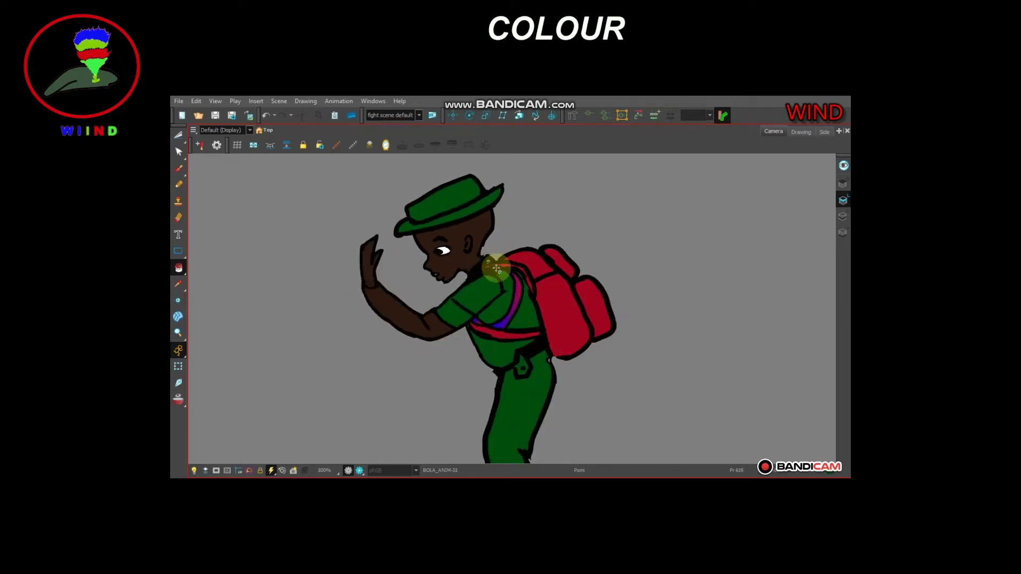
scroll(527, 269, up, 3)
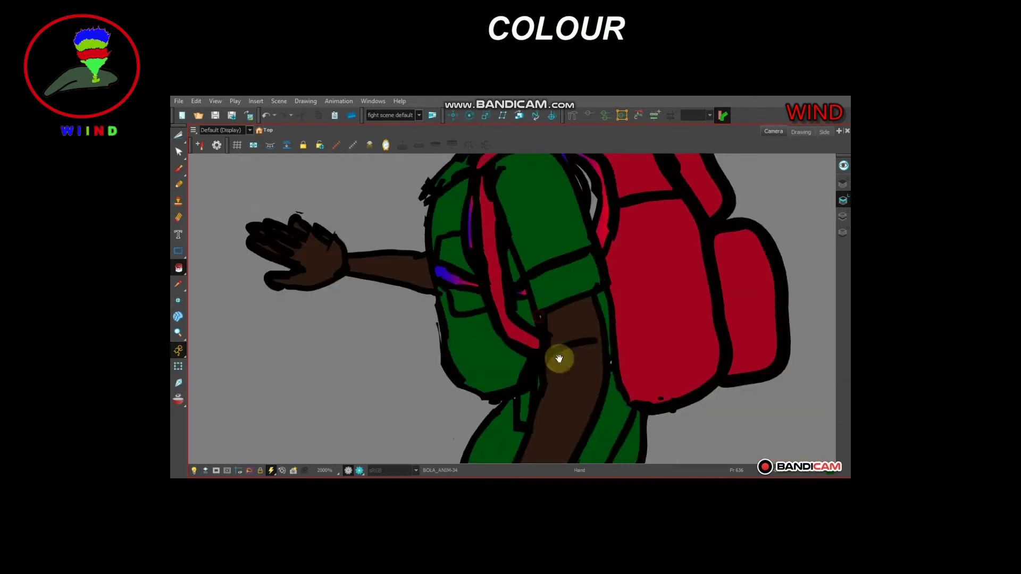
scroll(585, 330, down, 5)
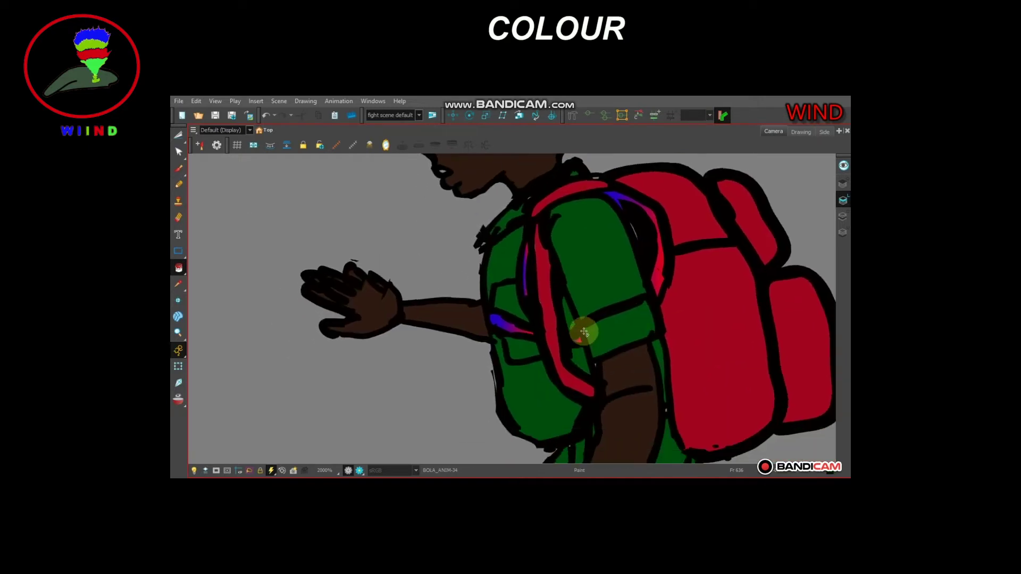
click(559, 243)
click(578, 251)
drag(583, 320, 572, 258)
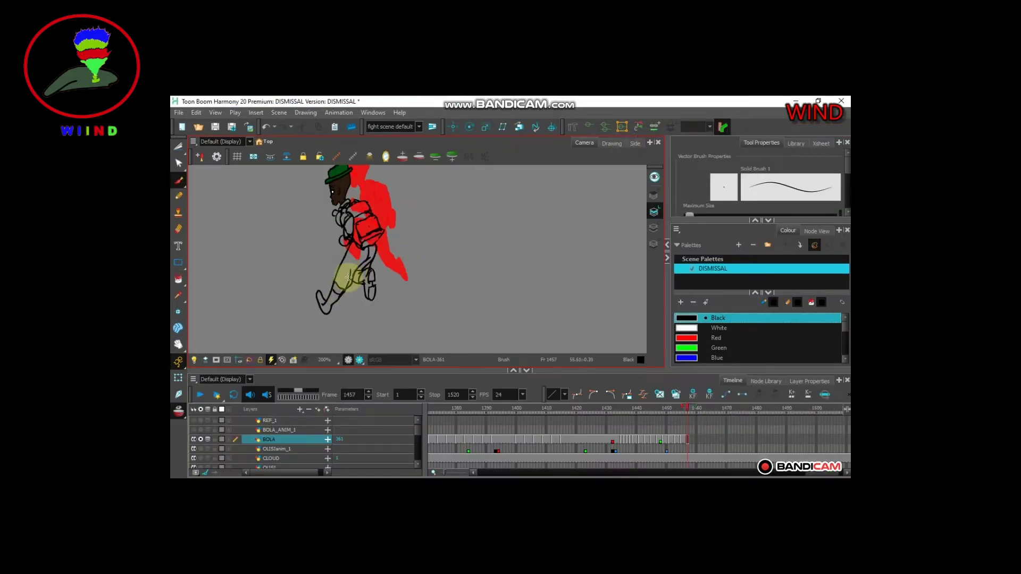
Refine the running boy's leg and hand outlines with the Brush and Cutter tools at frame 1457 of the BOLA layer.
scroll(359, 252, up, 2)
key(alt+t)
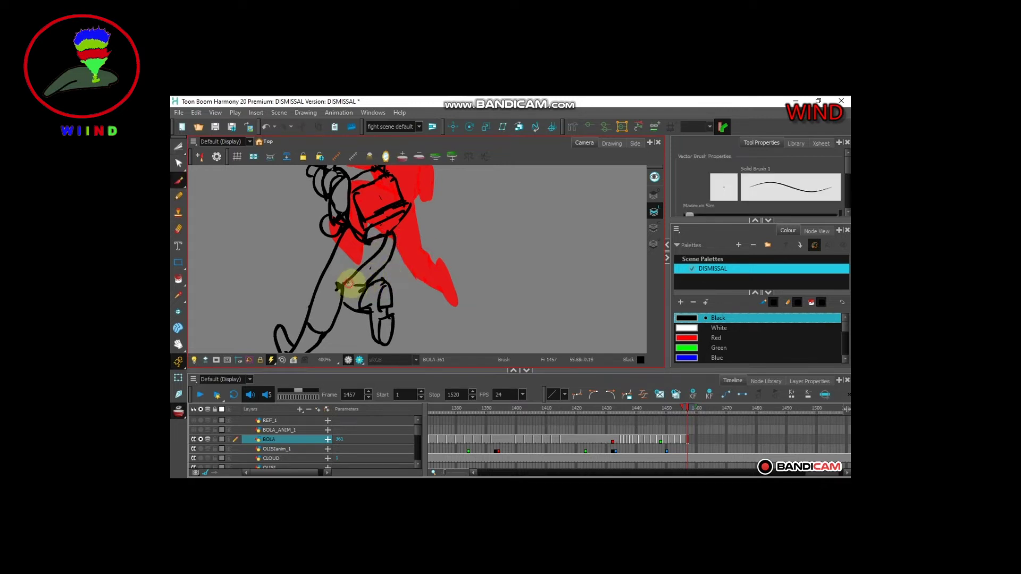
scroll(389, 273, down, 3)
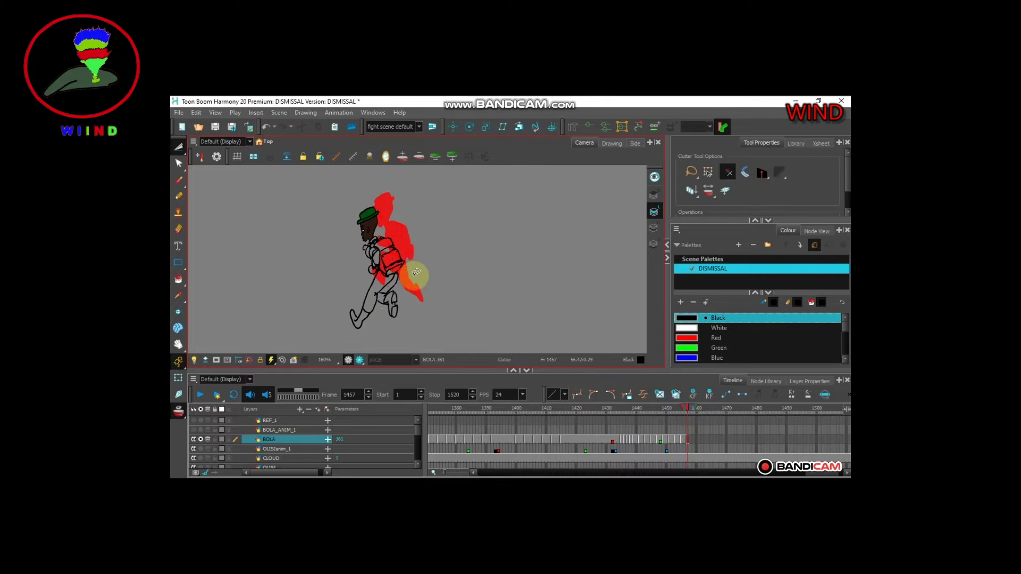
mouse_move(416, 272)
mouse_down()
mouse_move(335, 314)
mouse_move(419, 259)
mouse_up()
scroll(376, 282, up, 2)
key(alt+b)
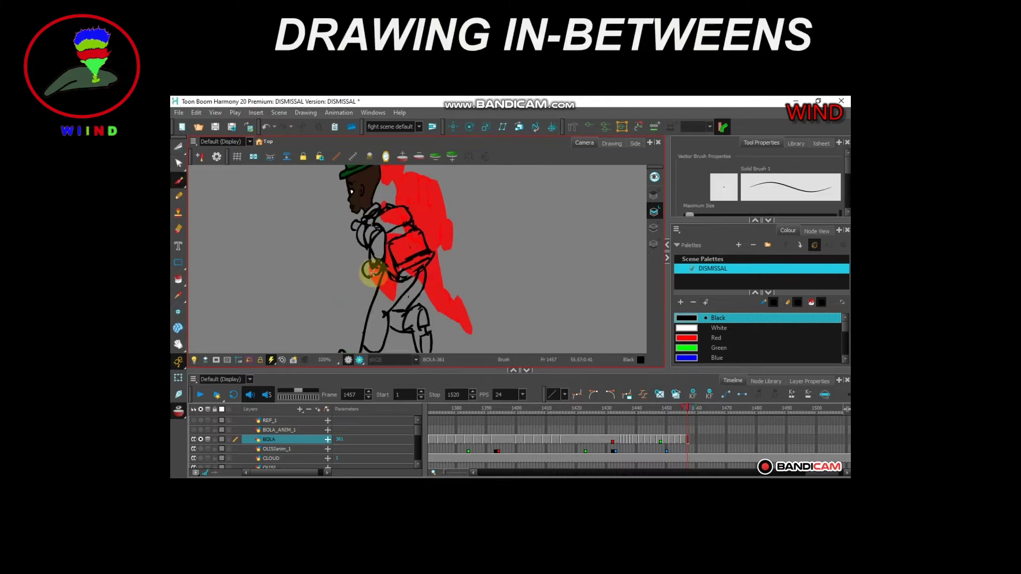
scroll(414, 264, down, 2)
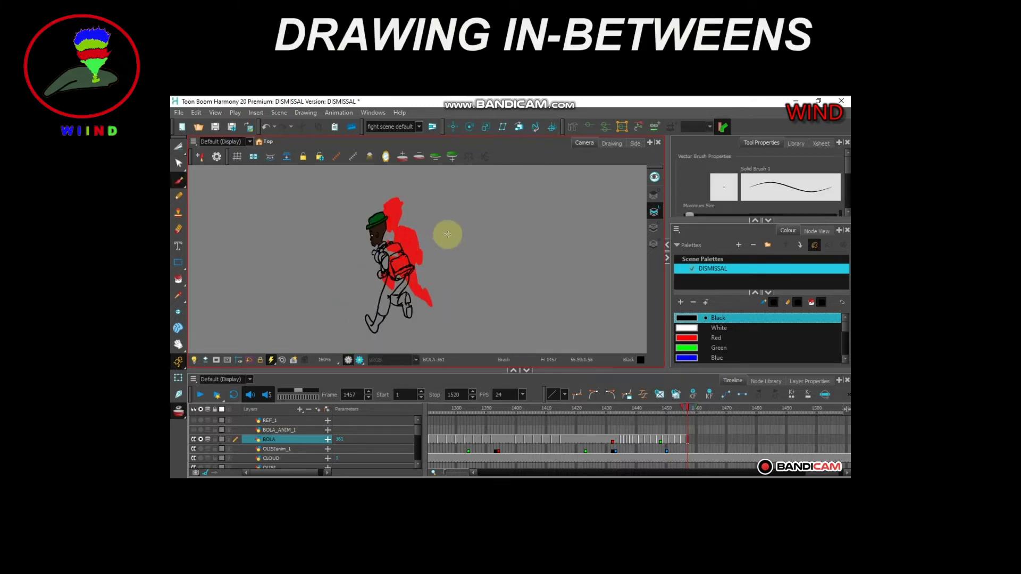
scroll(431, 260, down, 1)
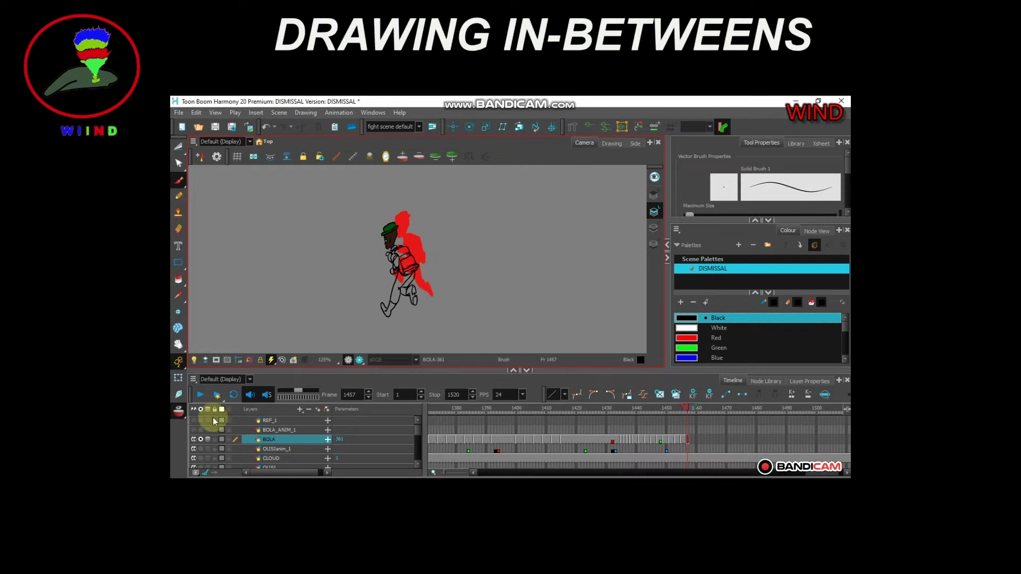
Copy the boy's head and upper body from frame 1457 into frame 1458, place it against the background, and isolate the BOLA layer again.
click(201, 440)
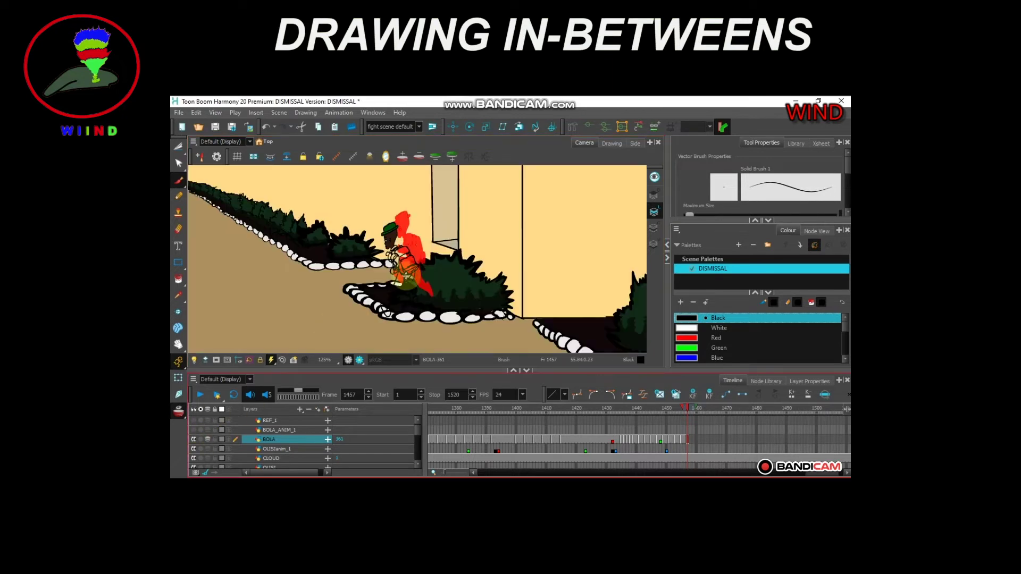
key(alt+t)
mouse_move(425, 253)
mouse_down()
mouse_move(429, 266)
mouse_move(429, 255)
mouse_up()
key(period)
key(ctrl+v)
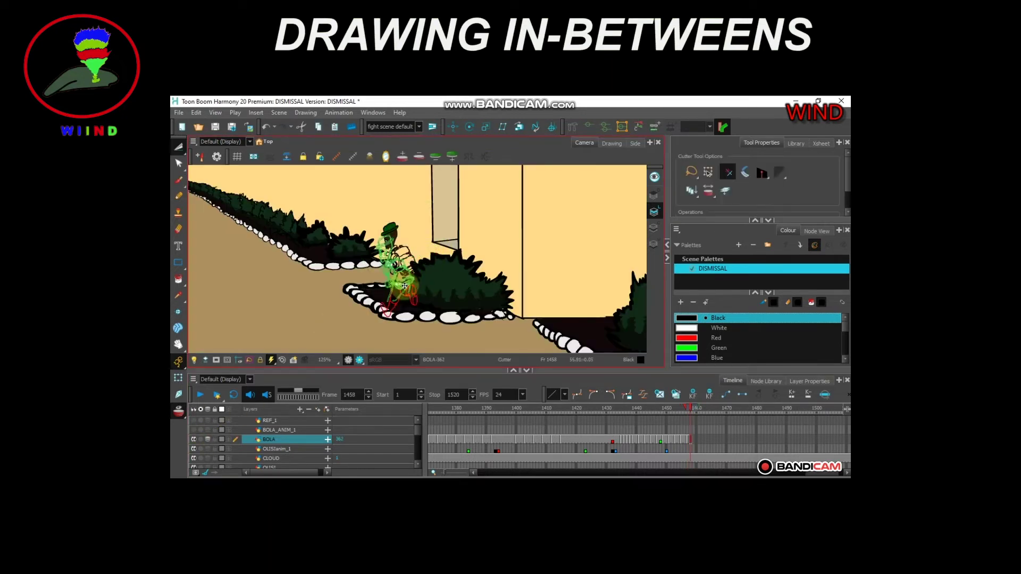
click(201, 439)
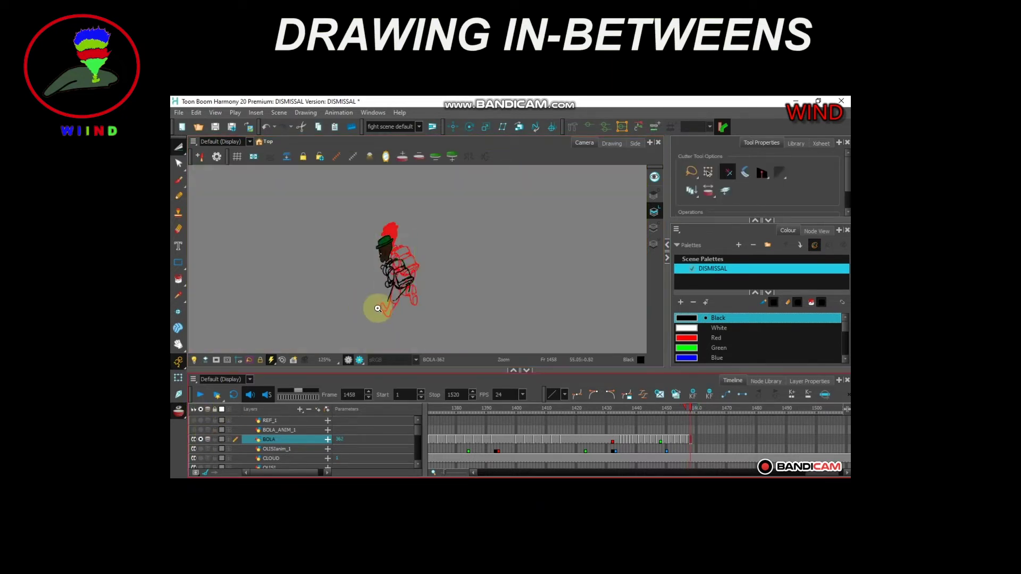
Draw the running boy's legs and shoes in black with the Brush tool at frame 1458, following the onion skin.
scroll(378, 309, up, 3)
key(alt+b)
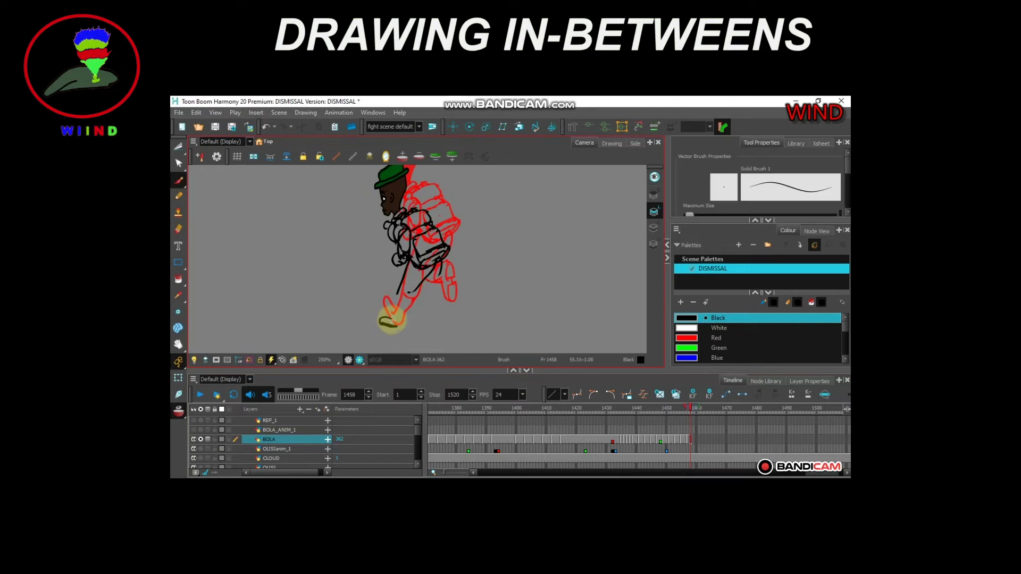
mouse_move(391, 320)
mouse_down()
mouse_move(389, 291)
mouse_move(412, 278)
mouse_move(397, 325)
mouse_up()
drag(392, 300, 405, 296)
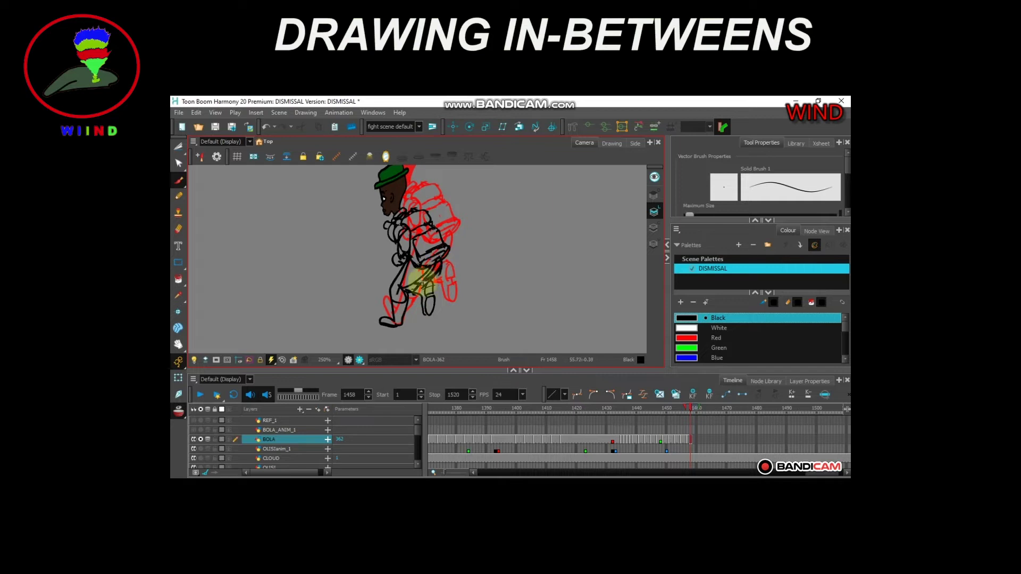
key(alt+t)
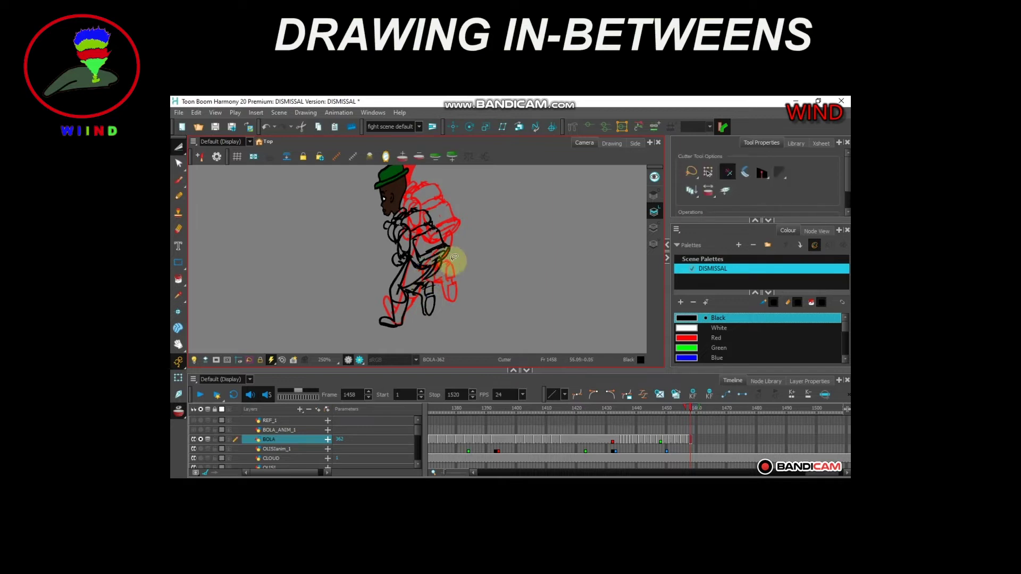
key(alt+b)
key(alt+t)
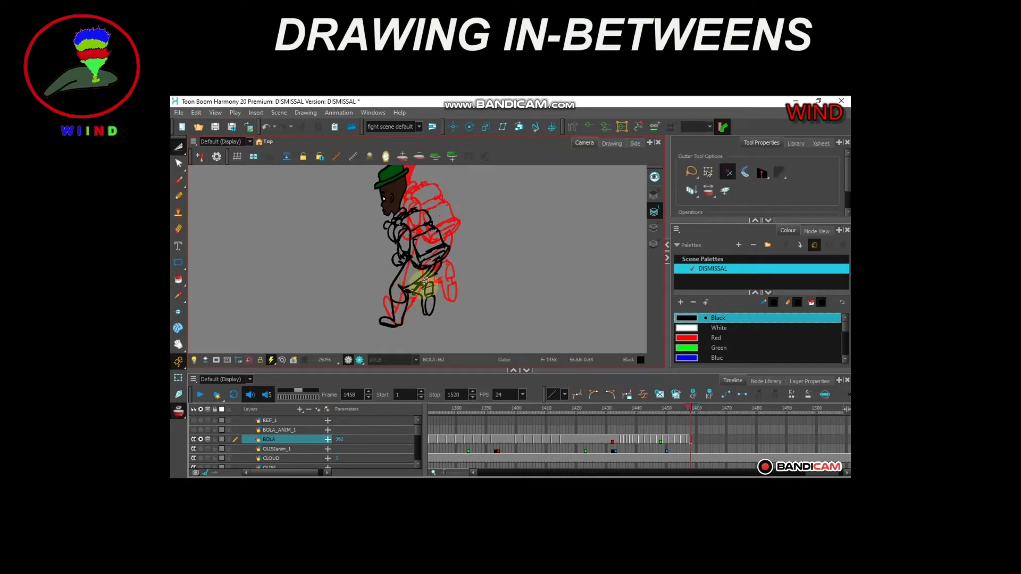
Adjust the boy's near-arm lines at frame 1458 with the Cutter tool and touch them up with the Brush.
mouse_move(411, 229)
mouse_down()
mouse_move(391, 248)
mouse_move(408, 231)
mouse_up()
mouse_move(408, 230)
mouse_down()
mouse_move(389, 228)
mouse_move(409, 241)
mouse_up()
key(alt+b)
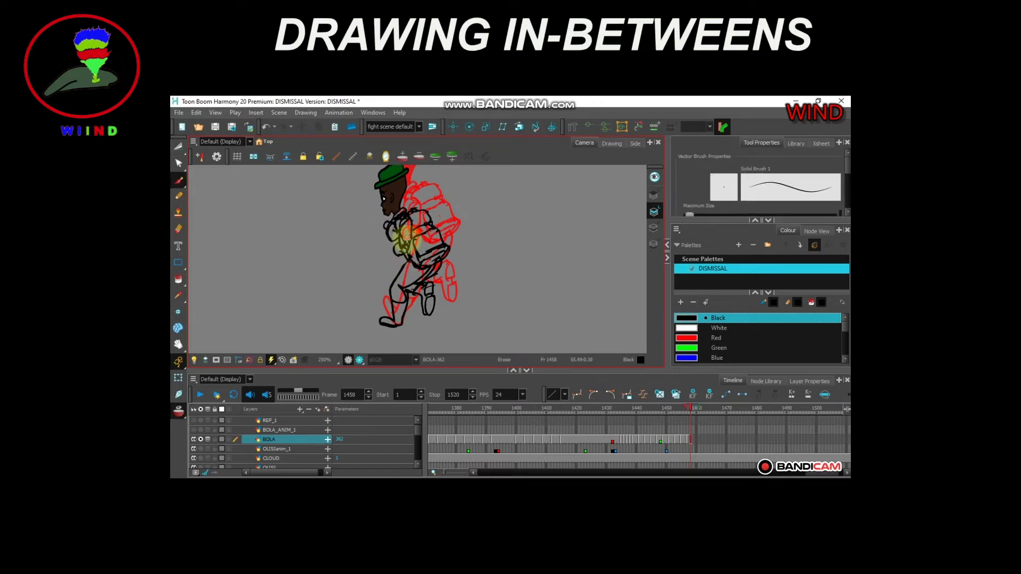
key(alt+b)
Flip back and forth through the neighbouring BOLA drawings to examine the running motion around frame 1458.
key(2)
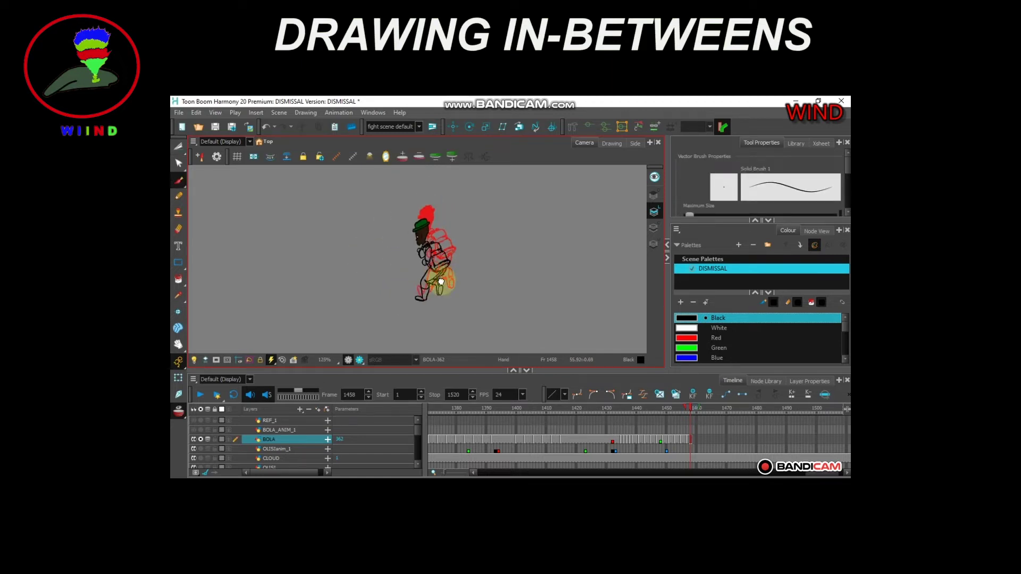
key(f)
key(g)
key(f)
key(f)
key(g)
key(g)
key(g)
key(g)
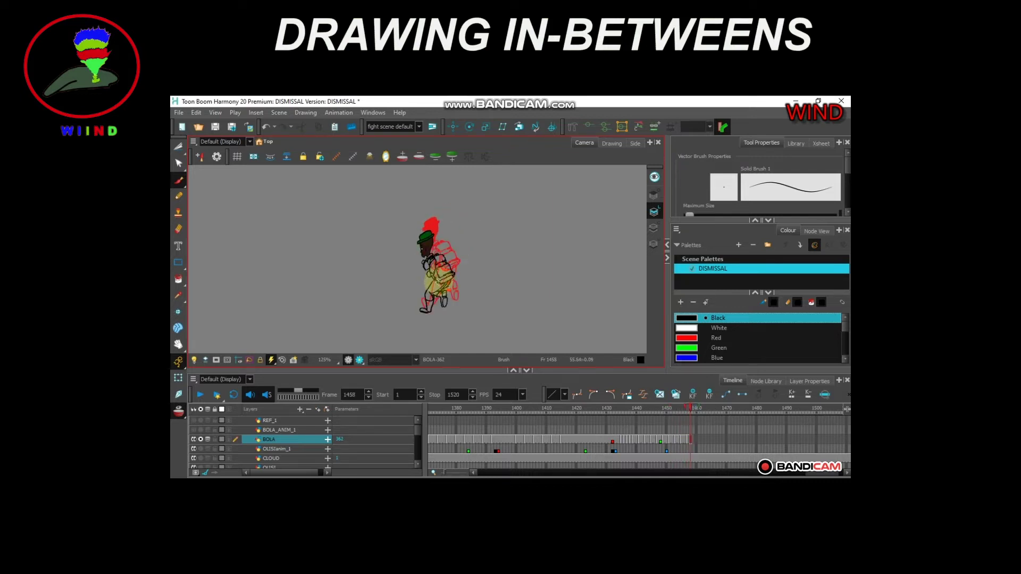
Draw the boy's hat and head outline at frame 1459 over the onion skin and shift it ahead of the previous head.
scroll(433, 242, up, 4)
drag(421, 269, 428, 295)
drag(420, 263, 442, 240)
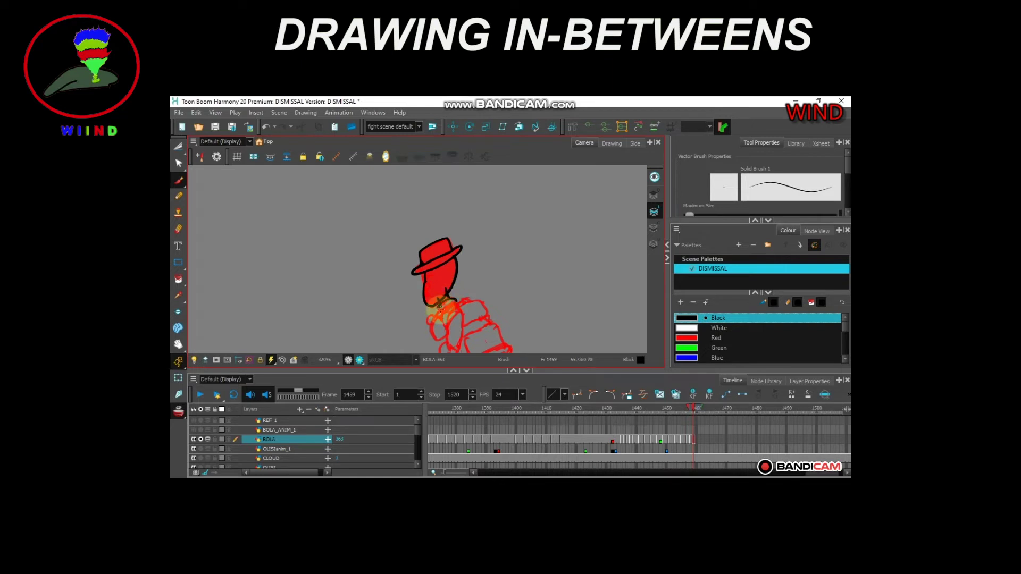
key(alt+t)
scroll(460, 271, down, 2)
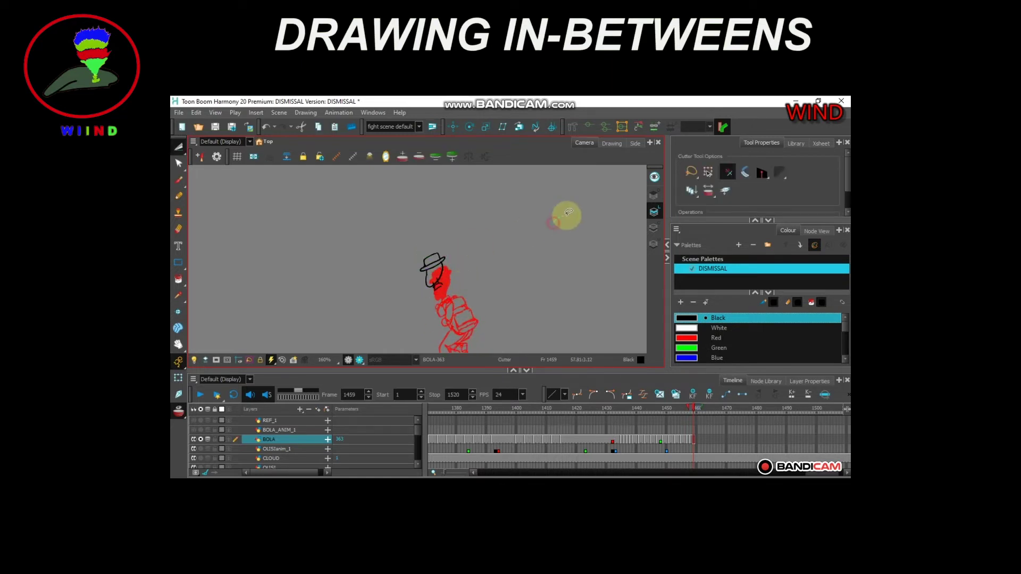
scroll(467, 289, down, 1)
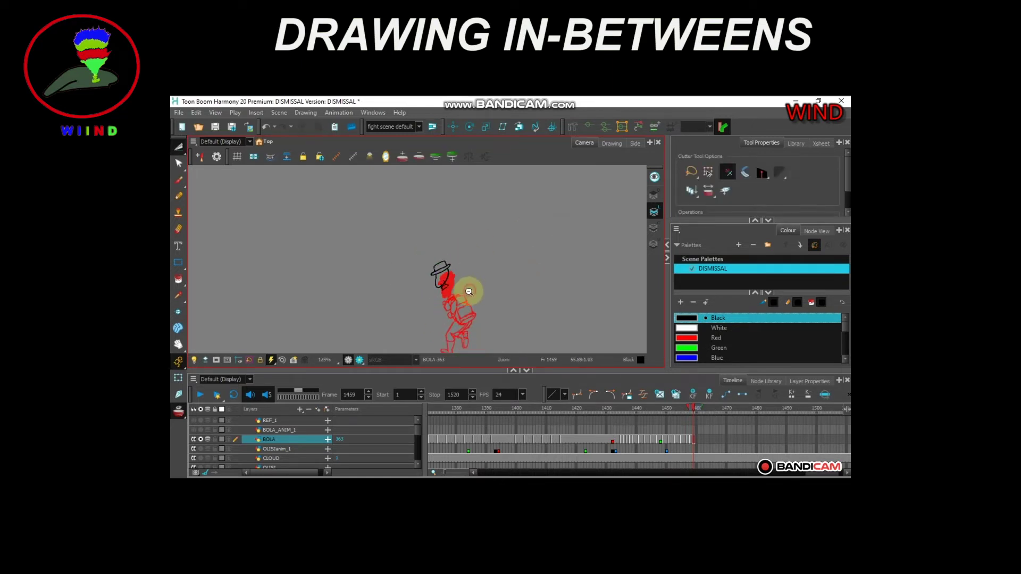
Draw the boy's planted shoe in black with the Brush at frame 1459 over the onion skin.
drag(475, 310, 478, 277)
scroll(448, 320, up, 2)
key(alt+b)
mouse_move(456, 314)
mouse_down()
mouse_move(437, 316)
mouse_move(457, 317)
mouse_up()
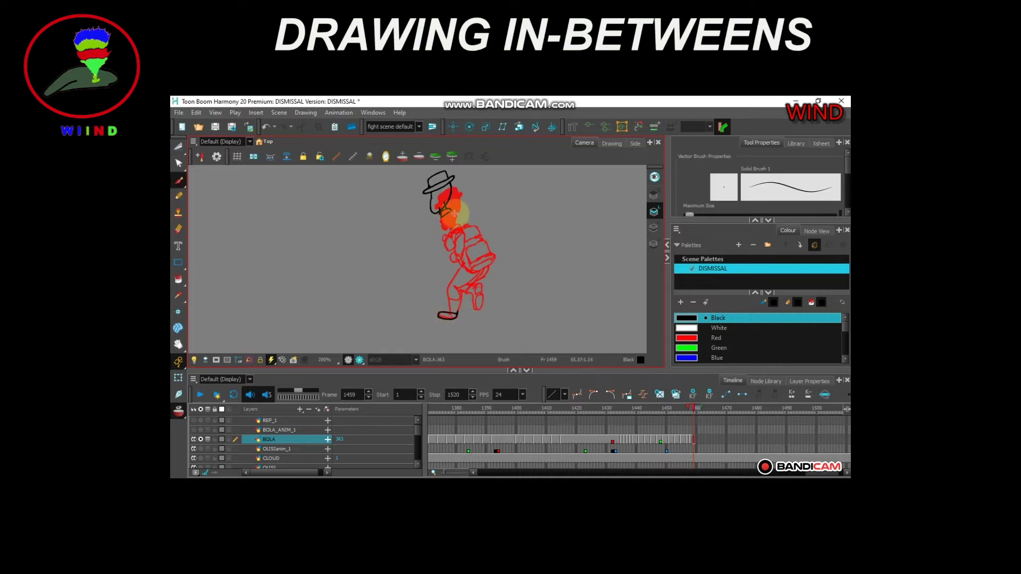
Copy the boy's body from an earlier BOLA drawing, paste it below the head at frame 1459 and add Brush lines.
key(f)
key(f)
key(alt+t)
mouse_move(485, 202)
mouse_down()
mouse_move(442, 273)
mouse_move(449, 295)
mouse_up()
key(ctrl+c)
key(g)
key(g)
key(ctrl+v)
key(alt+b)
mouse_move(458, 294)
mouse_down()
mouse_move(467, 256)
mouse_move(458, 278)
mouse_up()
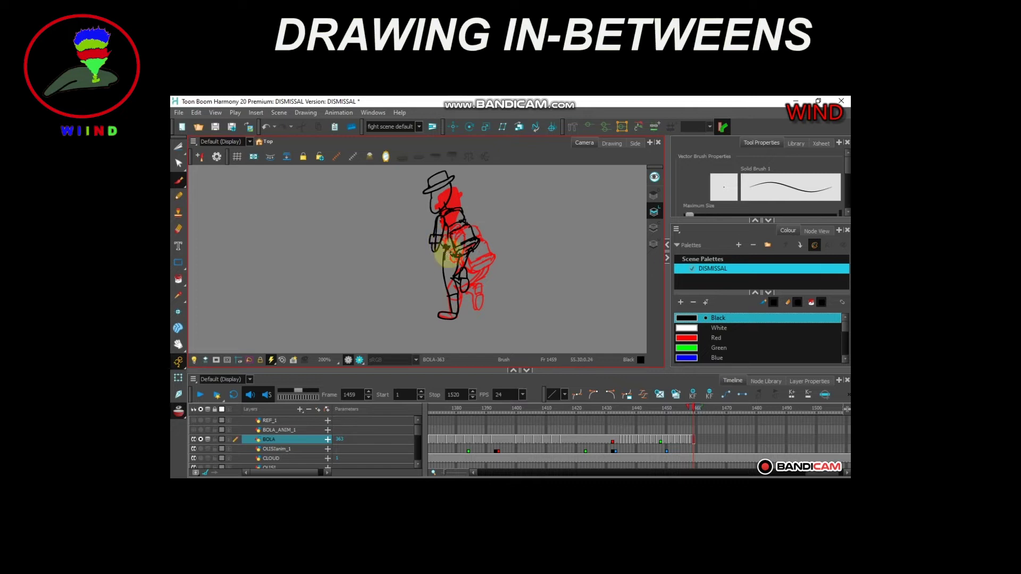
Adjust the boy's near-arm lines at frame 1459 with the Cutter and touch them up with the Brush.
scroll(449, 254, up, 2)
key(alt+t)
drag(420, 260, 442, 242)
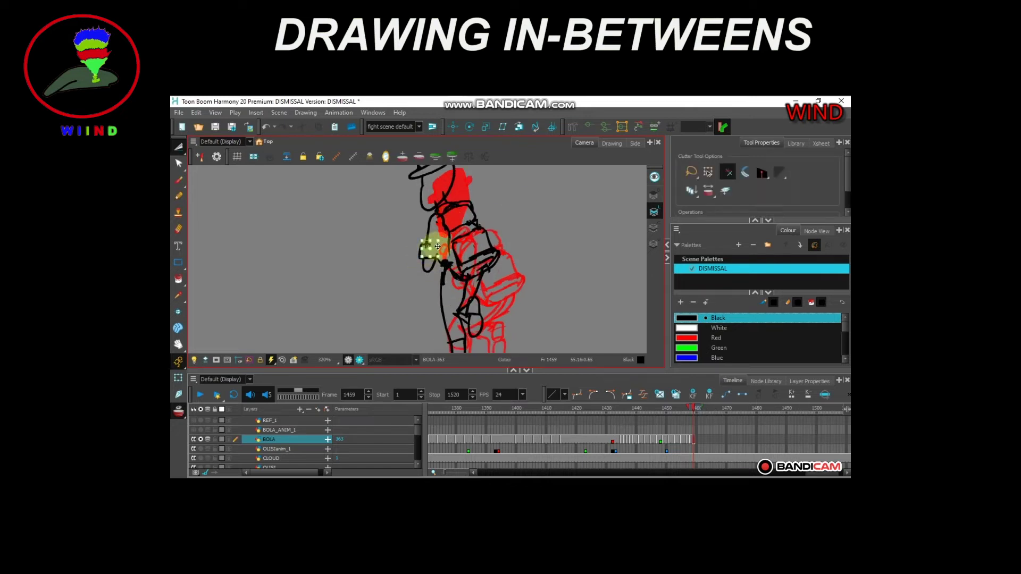
key(alt+b)
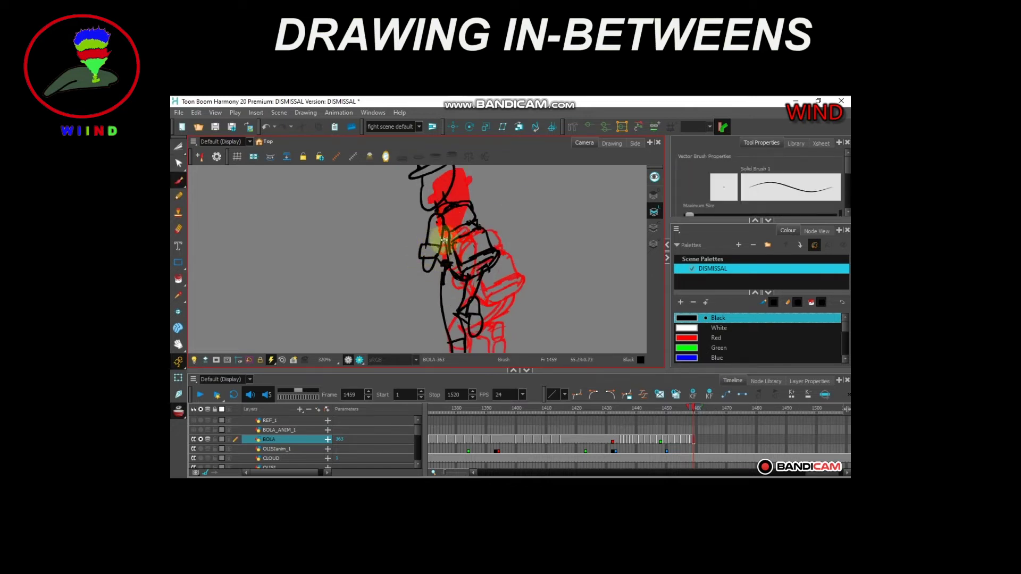
key(alt+t)
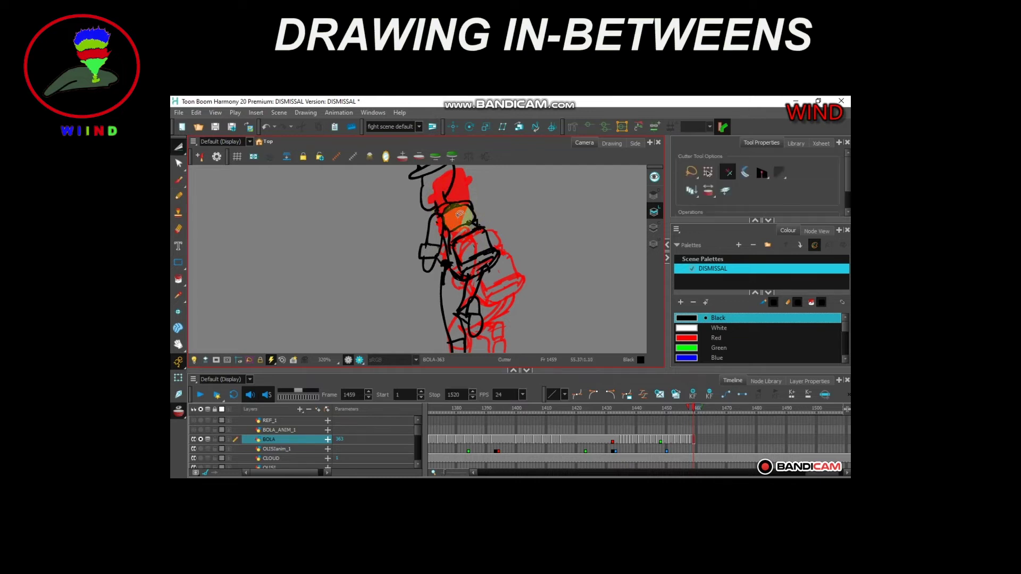
Flip through the neighbouring drawings, shift the boy's body slightly down from his head at frame 1459 and touch up the neck area.
scroll(467, 248, down, 3)
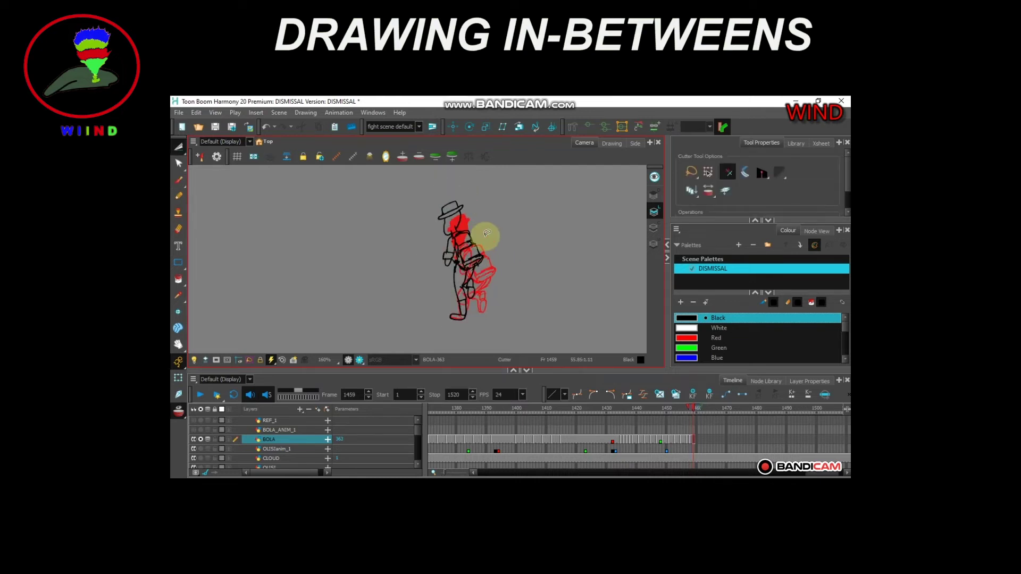
key(comma)
key(comma)
key(comma)
key(period)
key(period)
key(period)
mouse_move(485, 219)
mouse_down()
mouse_move(430, 275)
mouse_move(460, 206)
mouse_up()
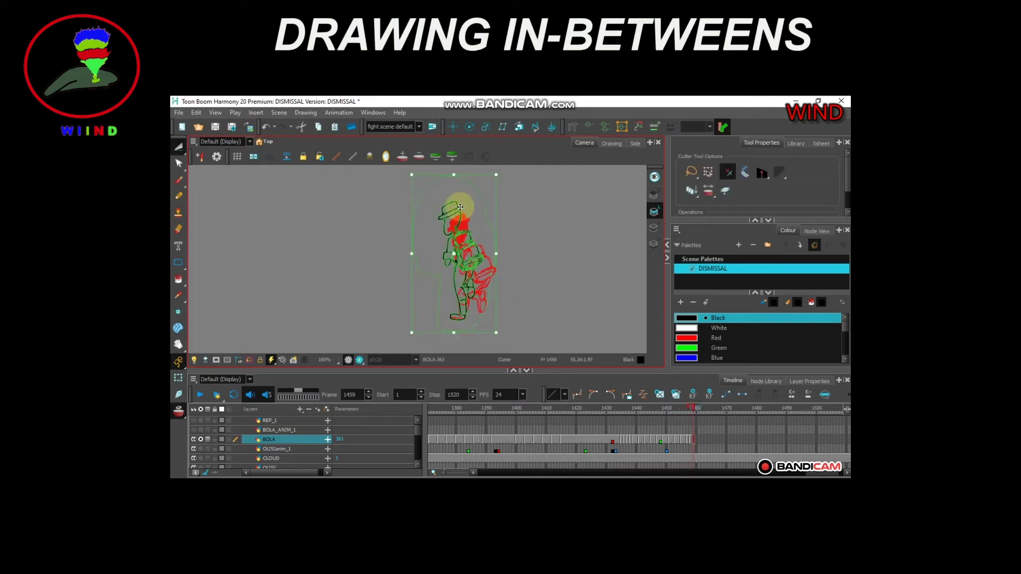
click(454, 175)
drag(519, 271, 520, 255)
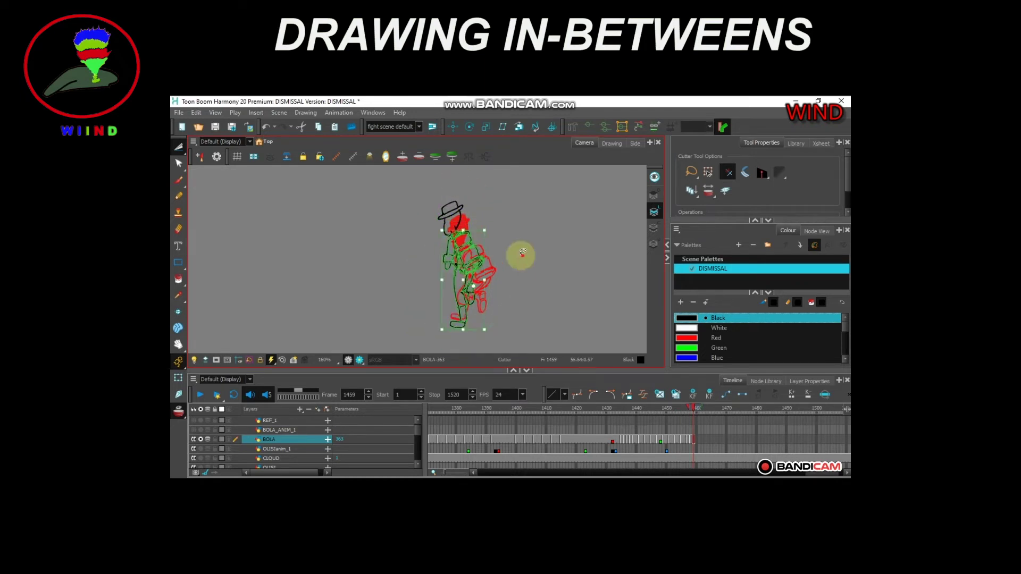
click(513, 231)
scroll(465, 221, up, 4)
key(alt+b)
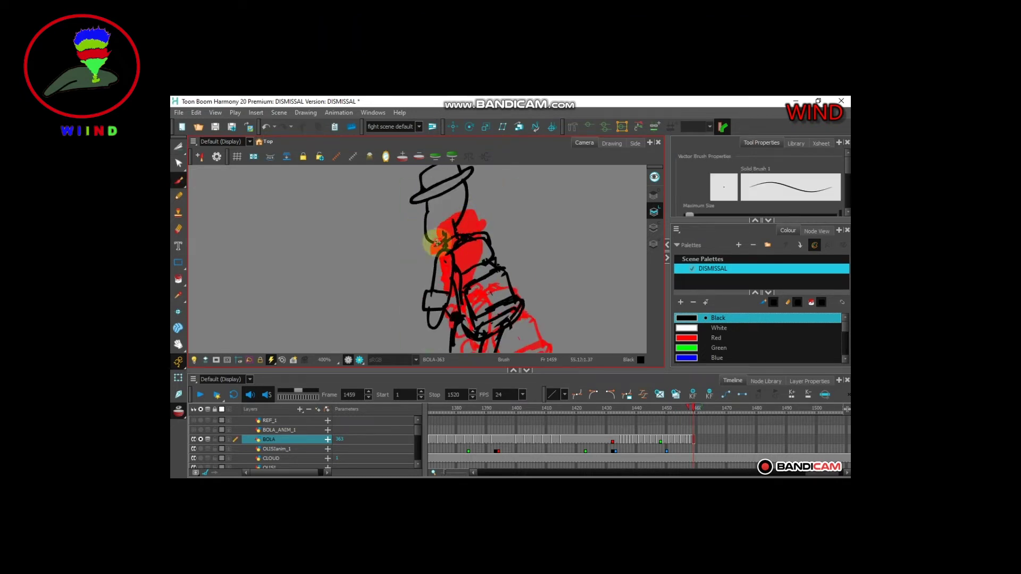
Turn off solo for the BOLA layer and flip through its drawings to examine the boy's run against the background.
scroll(482, 229, down, 4)
click(201, 440)
key(comma)
key(comma)
key(comma)
key(comma)
key(comma)
key(comma)
key(comma)
key(comma)
key(comma)
key(comma)
key(comma)
key(comma)
key(comma)
key(comma)
key(comma)
key(comma)
key(comma)
key(comma)
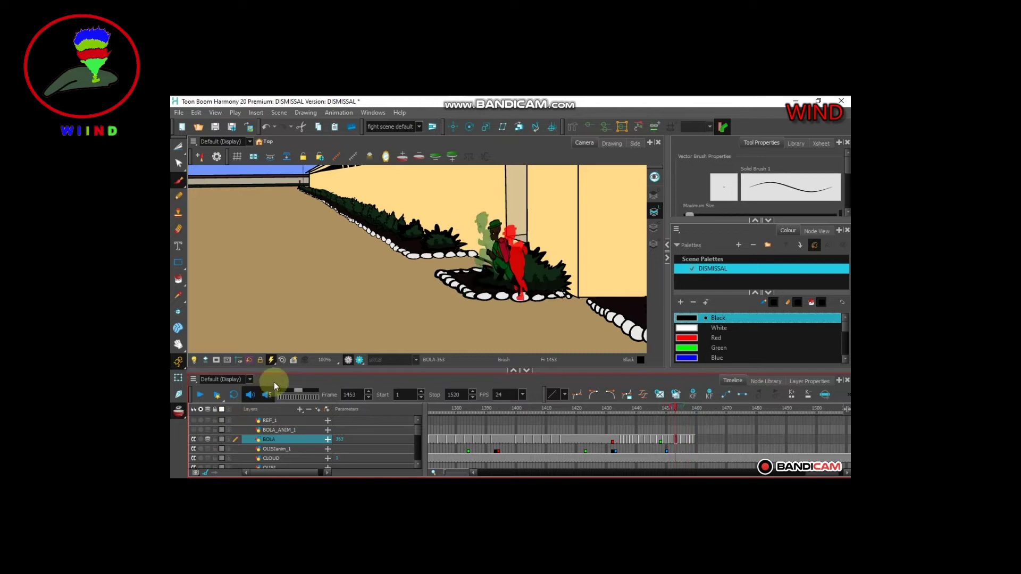
key(f)
key(f)
key(g)
key(g)
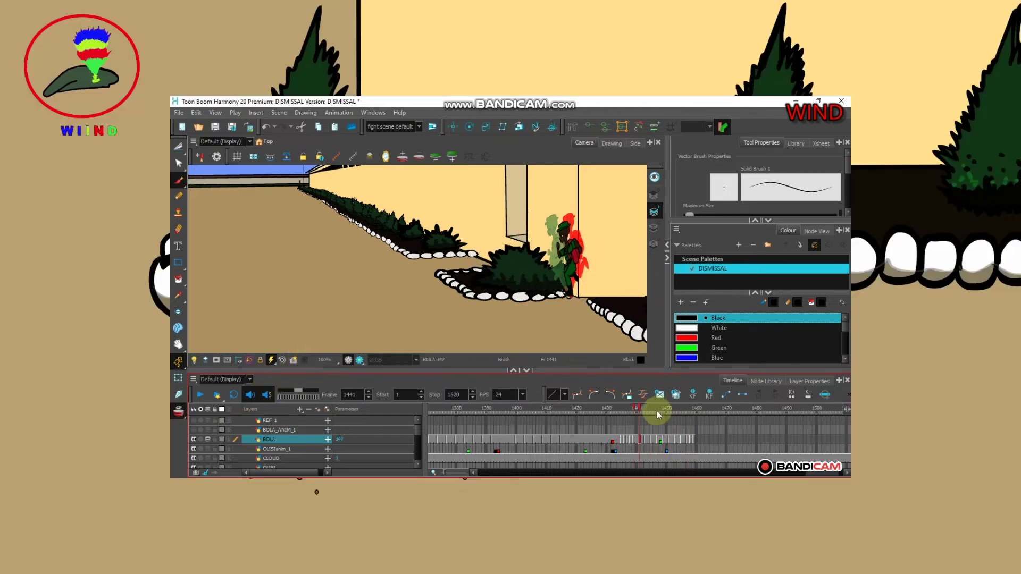
key(f)
key(f)
key(g)
Reposition the boy's BOLA drawings together from frame 1439 using the Cutter's Apply to Onion Skin Range option and check the run.
mouse_move(638, 410)
mouse_down()
mouse_move(698, 409)
mouse_move(634, 406)
mouse_up()
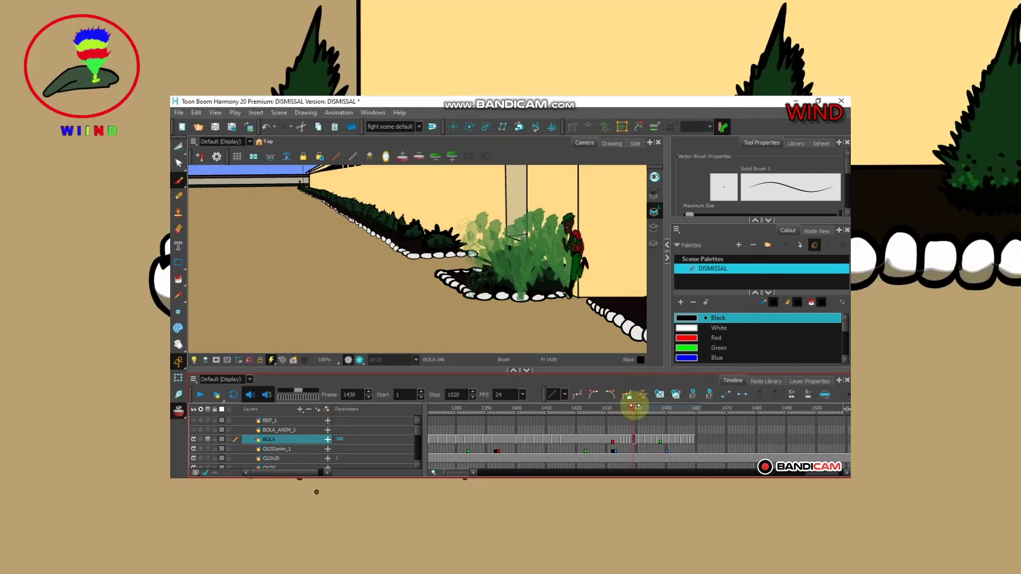
click(179, 150)
mouse_move(617, 219)
mouse_down()
mouse_move(571, 179)
mouse_move(623, 228)
mouse_up()
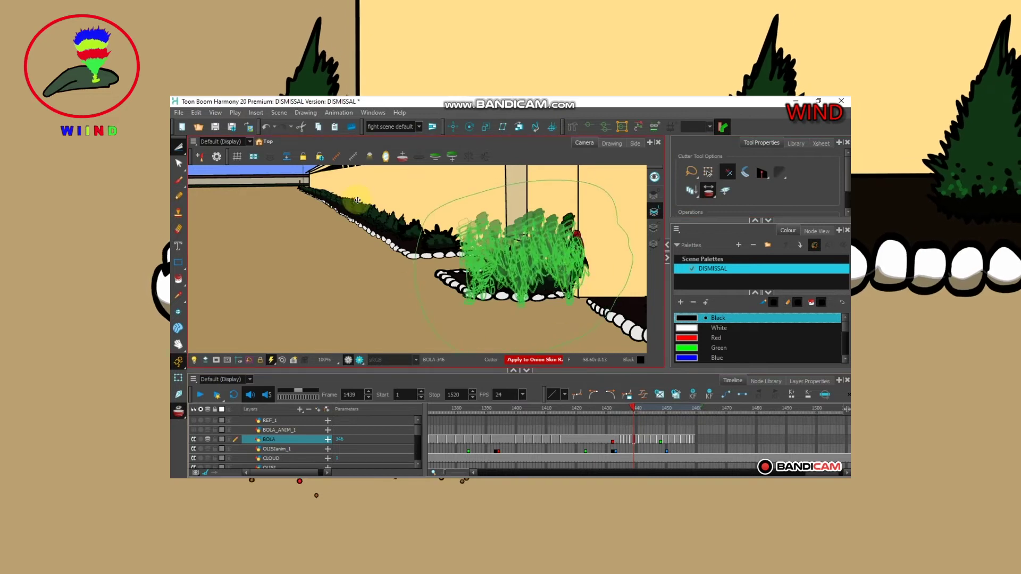
click(333, 278)
click(708, 191)
key(f)
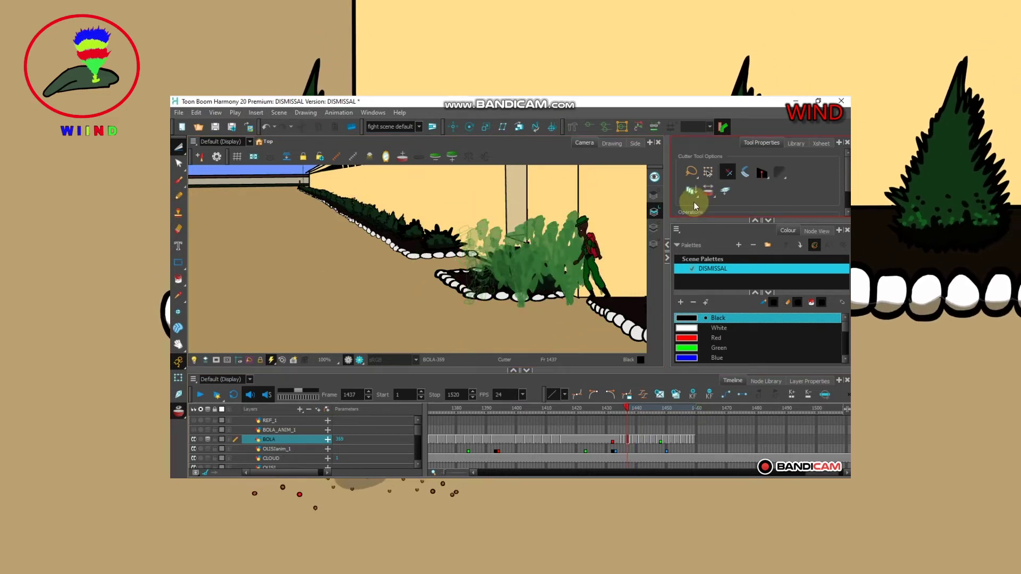
key(g)
key(g)
key(comma)
key(comma)
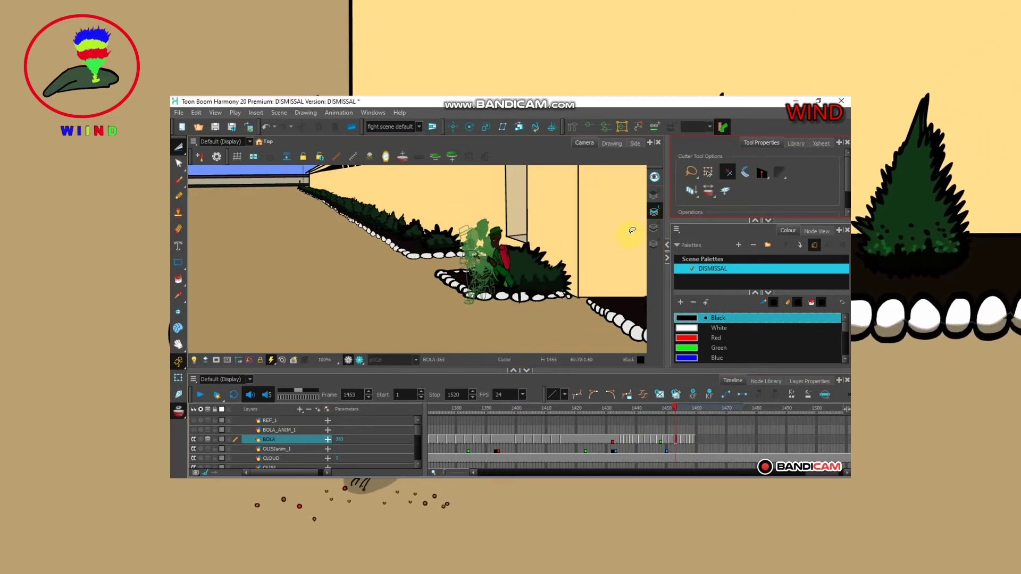
Paste the boy's hat, head and torso from frame 1459 into frame 1460 and shift them ahead of the previous drawing.
click(694, 407)
key(period)
scroll(432, 287, up, 3)
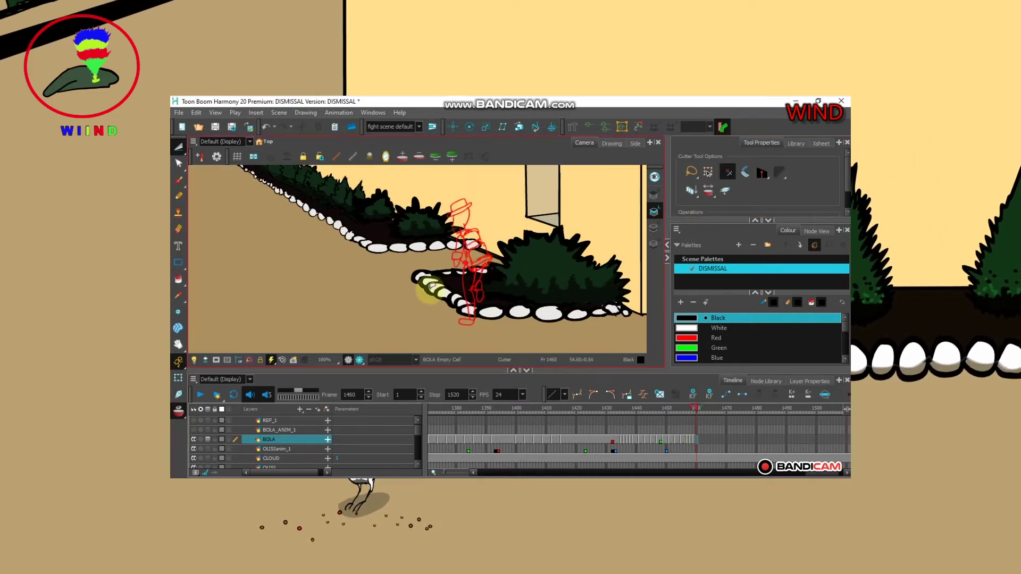
key(ctrl+v)
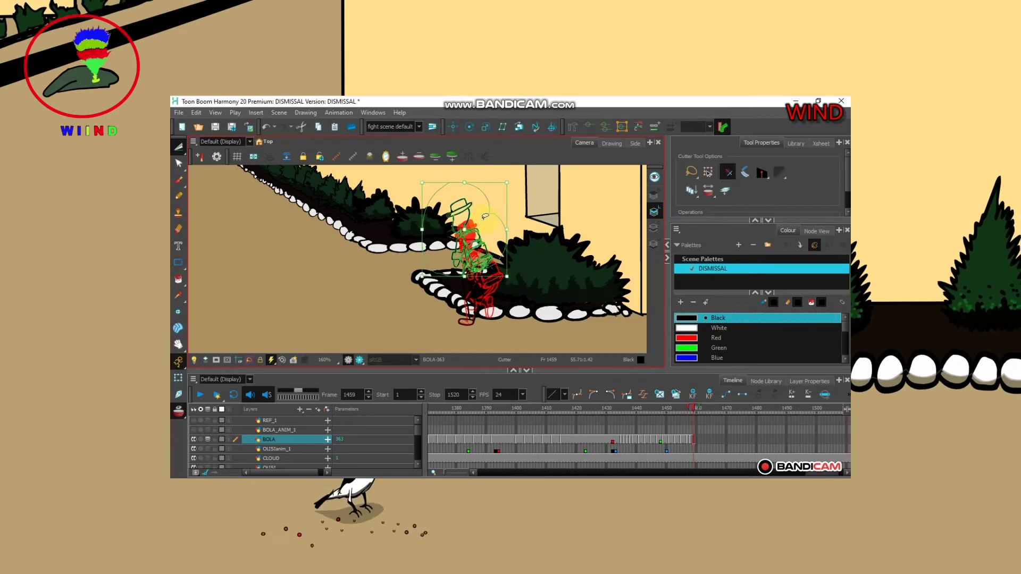
drag(471, 243, 452, 241)
click(489, 219)
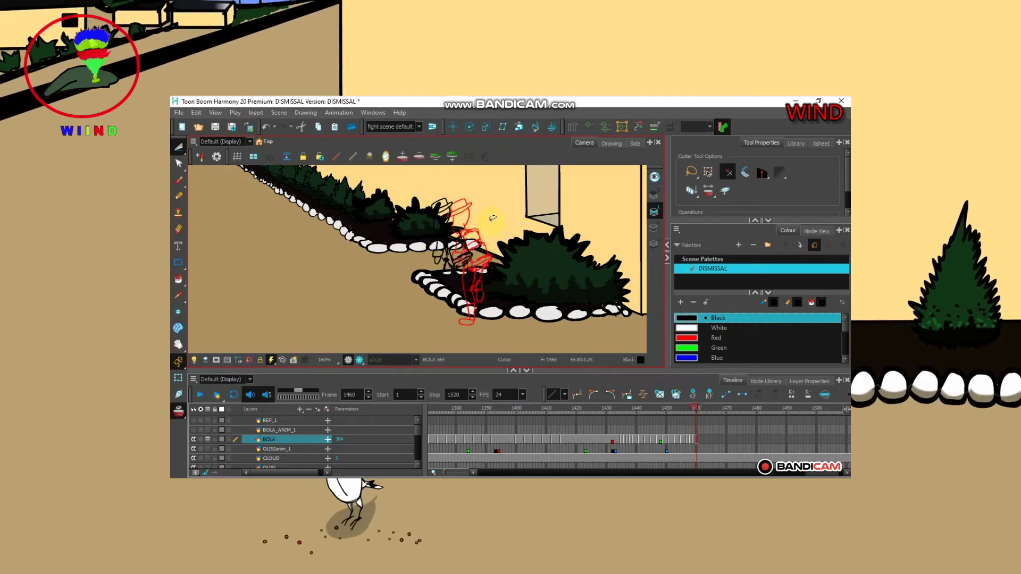
Draw the boy's legs and shoes in black at frame 1460, solo the BOLA layer and adjust the near-arm lines with the Cutter.
scroll(468, 286, up, 3)
mouse_move(469, 287)
mouse_down()
mouse_move(481, 295)
mouse_move(488, 230)
mouse_move(464, 295)
mouse_up()
key(alt+b)
mouse_move(449, 222)
mouse_down()
mouse_move(446, 248)
mouse_move(490, 307)
mouse_up()
scroll(452, 239, down, 4)
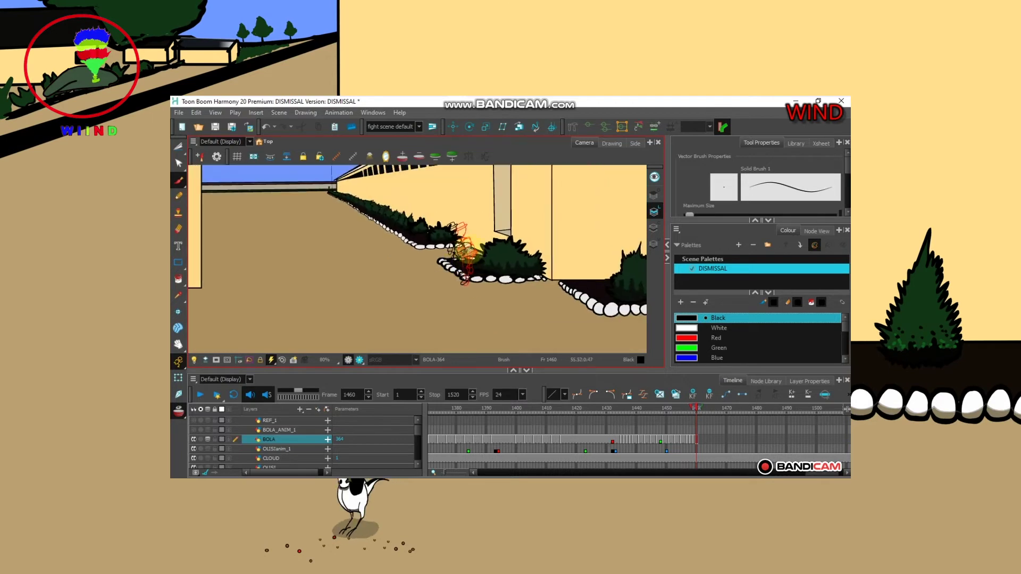
click(203, 440)
scroll(451, 228, up, 3)
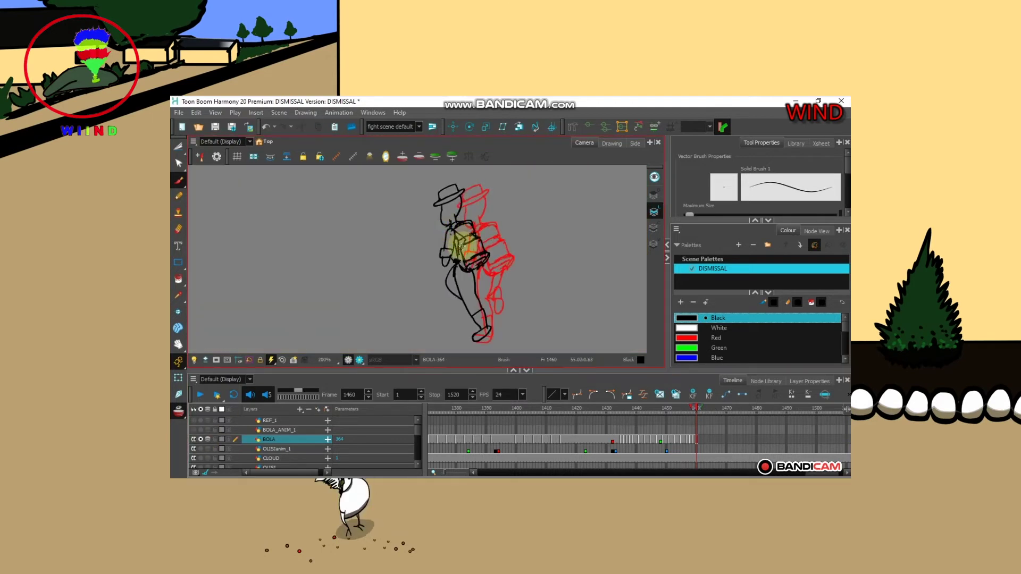
key(alt+t)
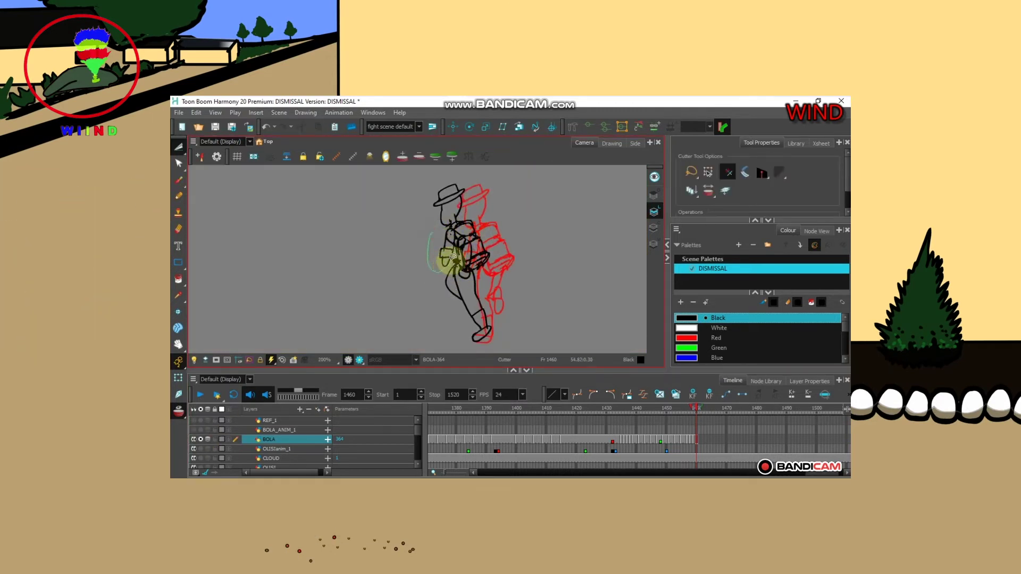
key(alt+b)
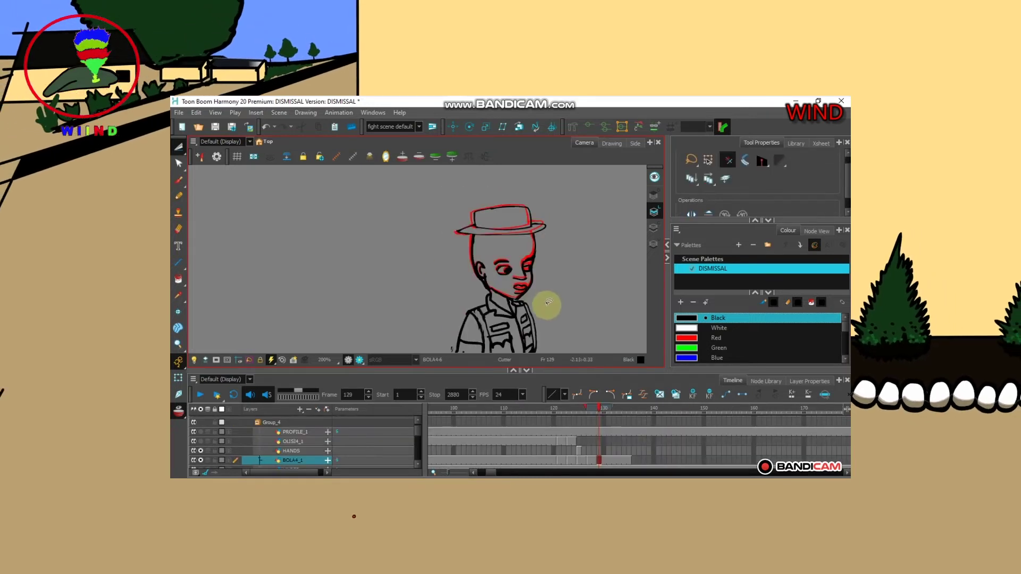
Flip back and forth through the BOLA4_1 drawings between frames 123 and 136 to examine the standing boy's head and body poses.
drag(456, 348, 464, 293)
key(g)
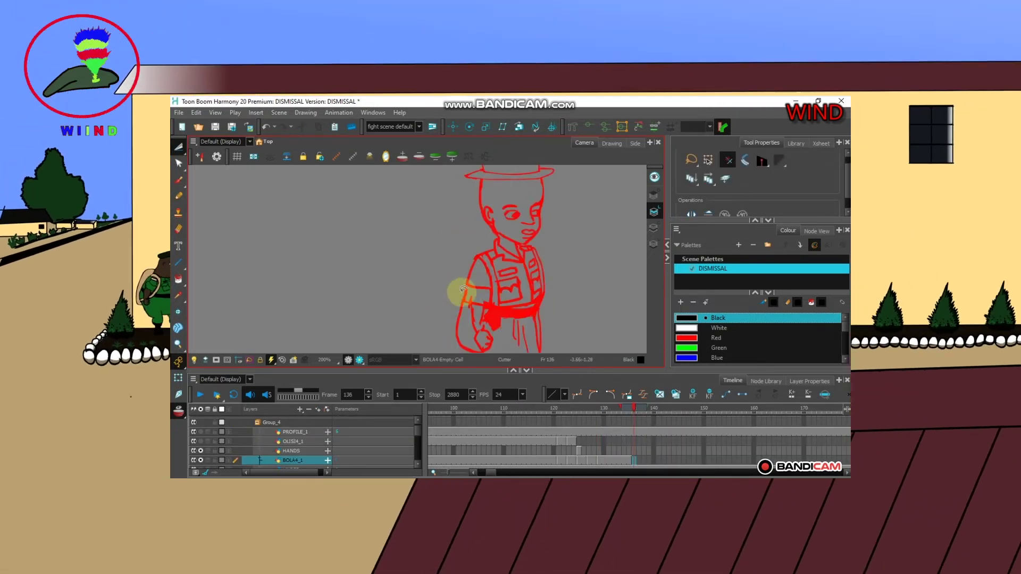
key(comma)
key(comma)
key(comma)
key(comma)
key(comma)
key(comma)
key(comma)
key(comma)
key(comma)
key(comma)
key(comma)
key(comma)
key(comma)
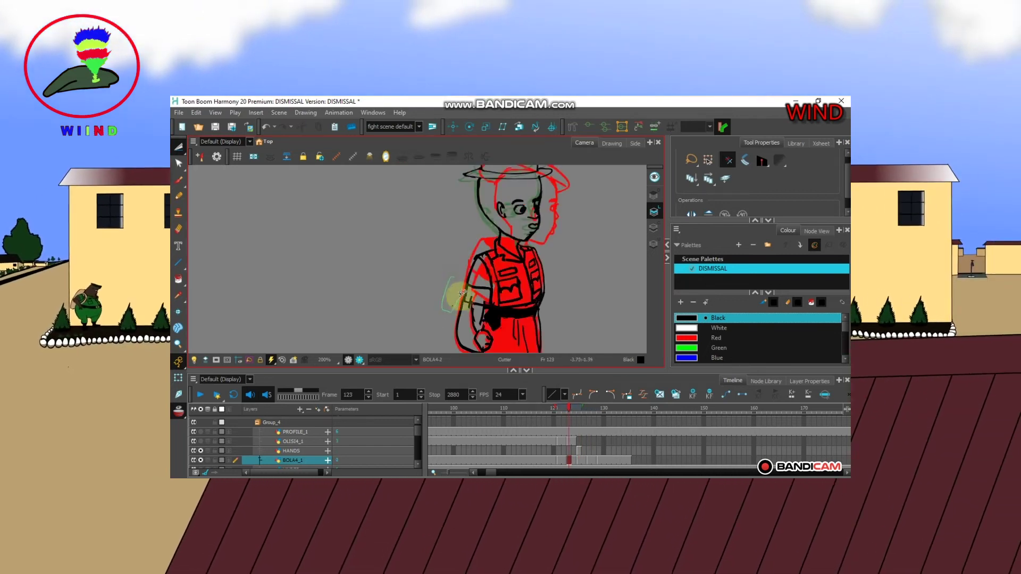
key(period)
key(period)
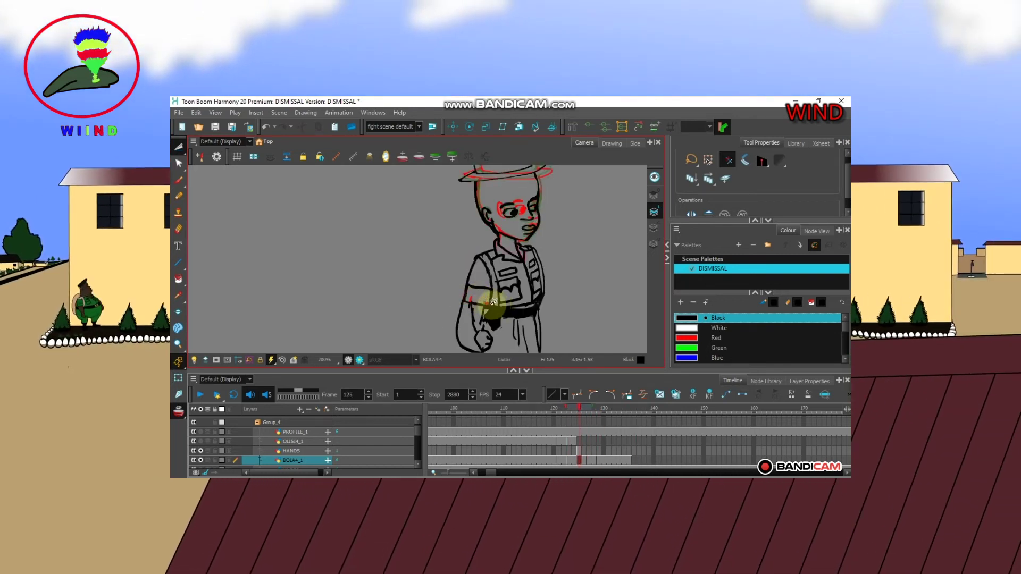
key(period)
key(period)
key(period)
key(period)
key(period)
key(period)
key(period)
key(period)
key(period)
key(period)
key(period)
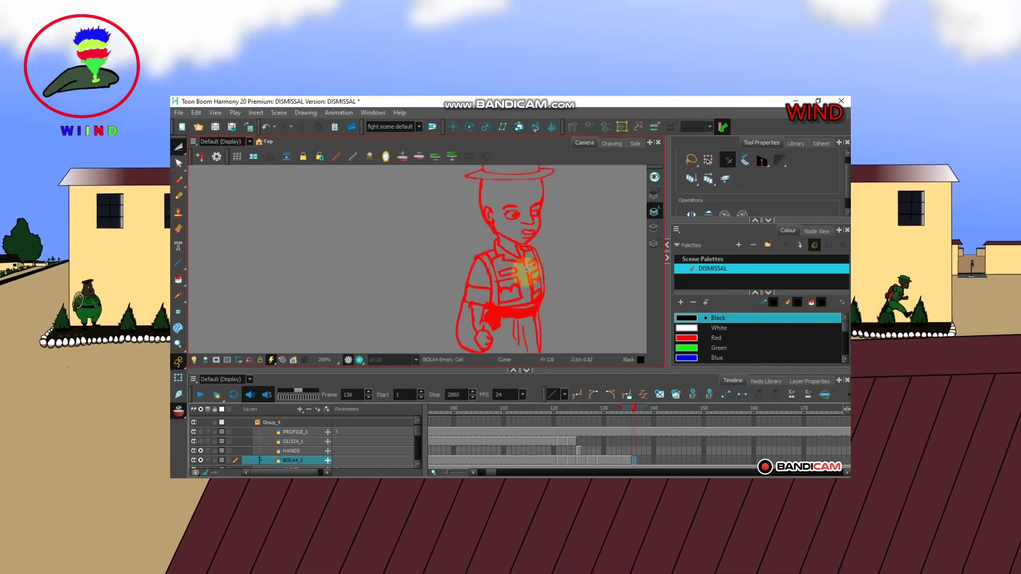
key(1)
key(comma)
key(comma)
key(comma)
key(comma)
key(comma)
key(comma)
key(comma)
key(comma)
key(comma)
key(comma)
key(comma)
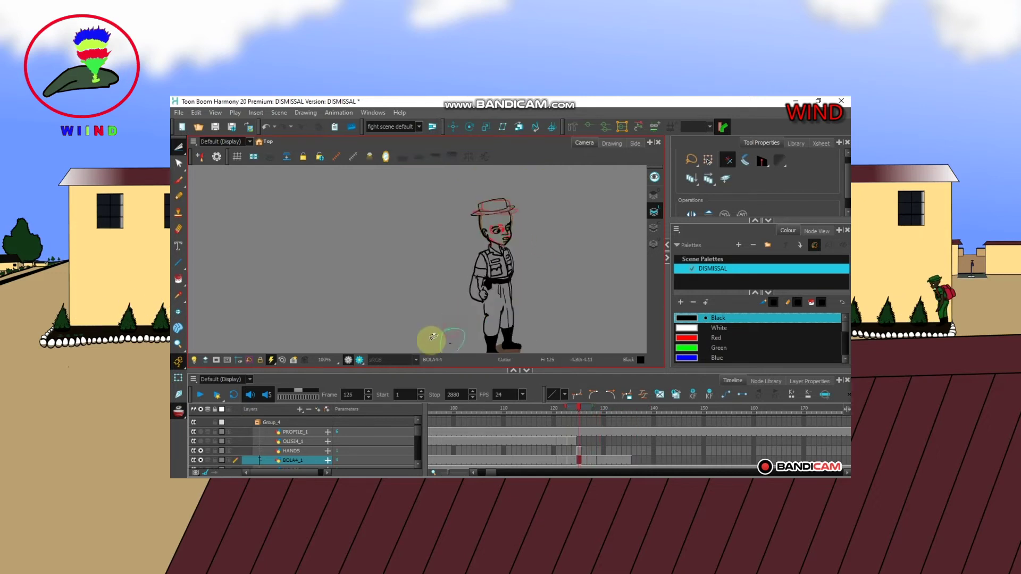
key(period)
key(period)
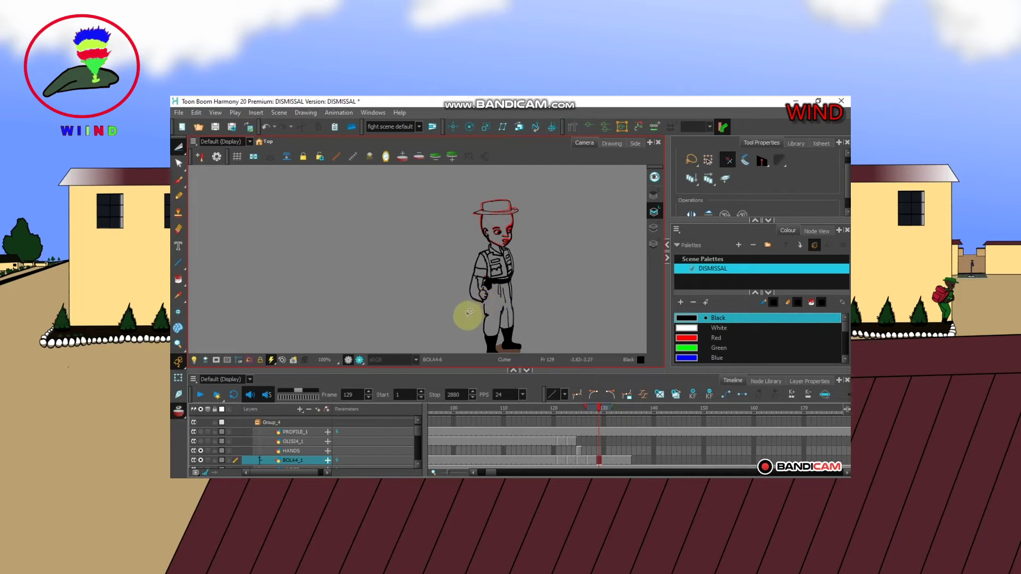
key(comma)
key(comma)
key(comma)
key(comma)
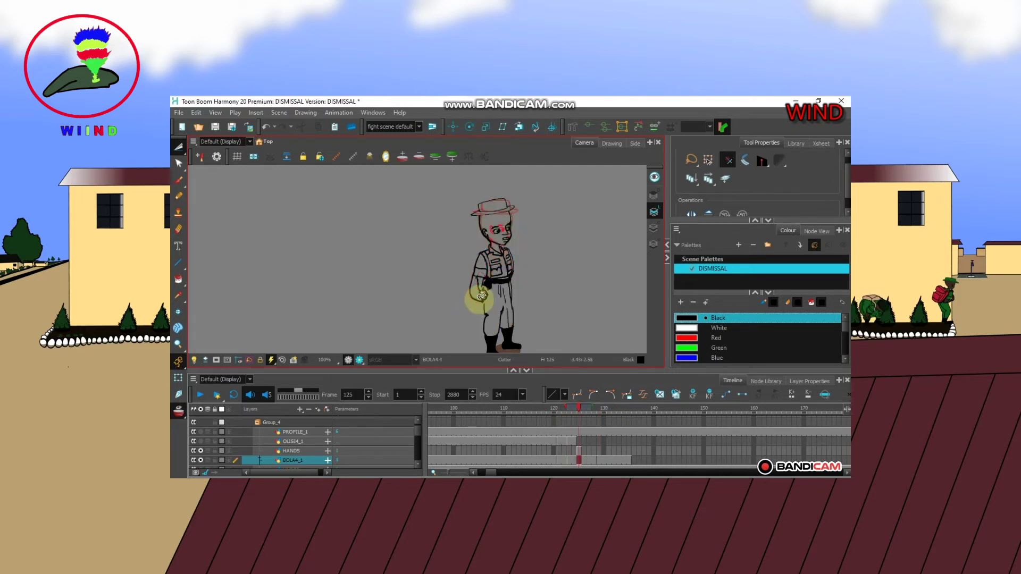
key(period)
key(period)
key(period)
key(period)
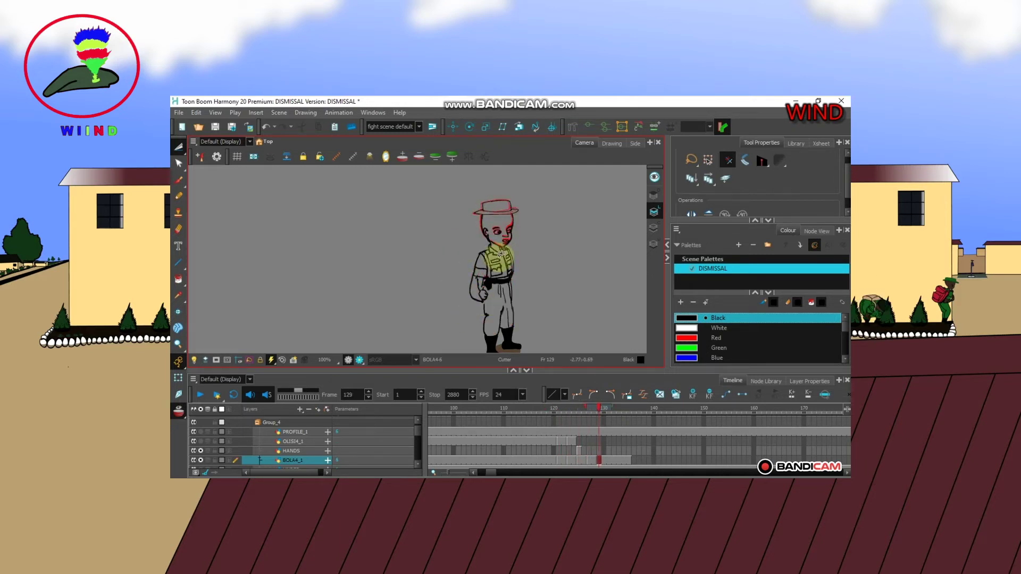
Move the HANDS layer's drawing from frame 125 to frame 129 in the timeline.
click(598, 450)
drag(580, 451, 598, 452)
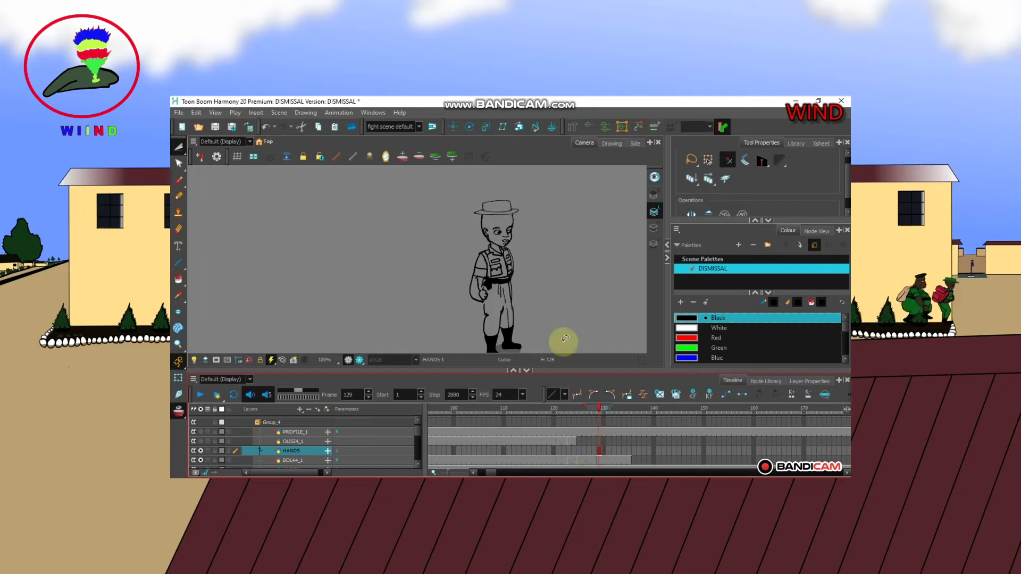
Try to draw the boy's raised arm and hand in front of his face at frame 129 on the BOLA4_1 layer.
click(596, 461)
key(2)
key(alt+b)
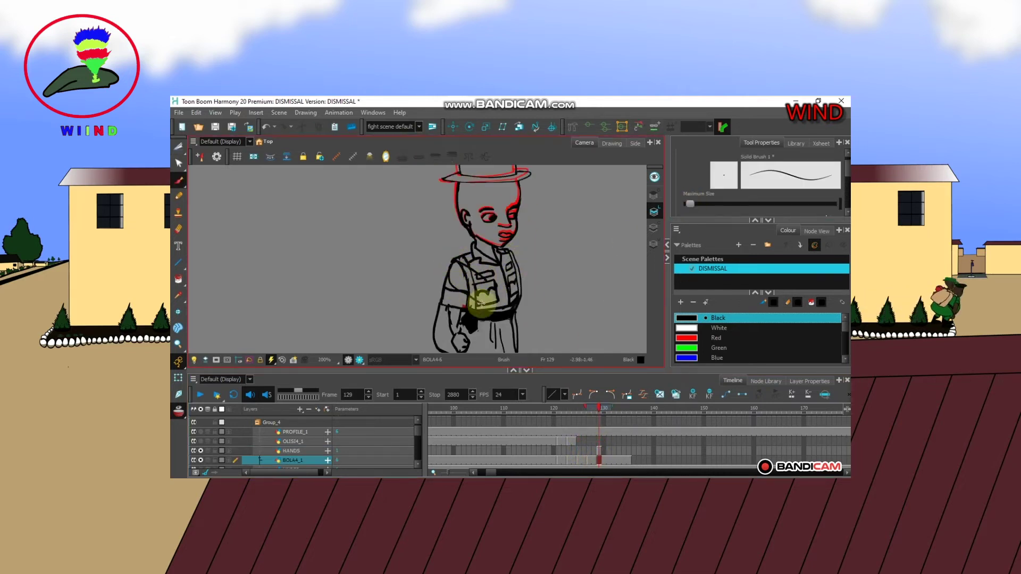
mouse_move(515, 203)
mouse_down()
mouse_move(503, 229)
mouse_move(523, 211)
mouse_move(539, 234)
mouse_move(522, 233)
mouse_move(528, 256)
mouse_move(509, 258)
mouse_move(516, 288)
mouse_move(507, 266)
mouse_move(488, 288)
mouse_move(515, 291)
mouse_up()
mouse_move(470, 263)
mouse_down()
mouse_move(525, 288)
mouse_move(529, 264)
mouse_move(515, 289)
mouse_up()
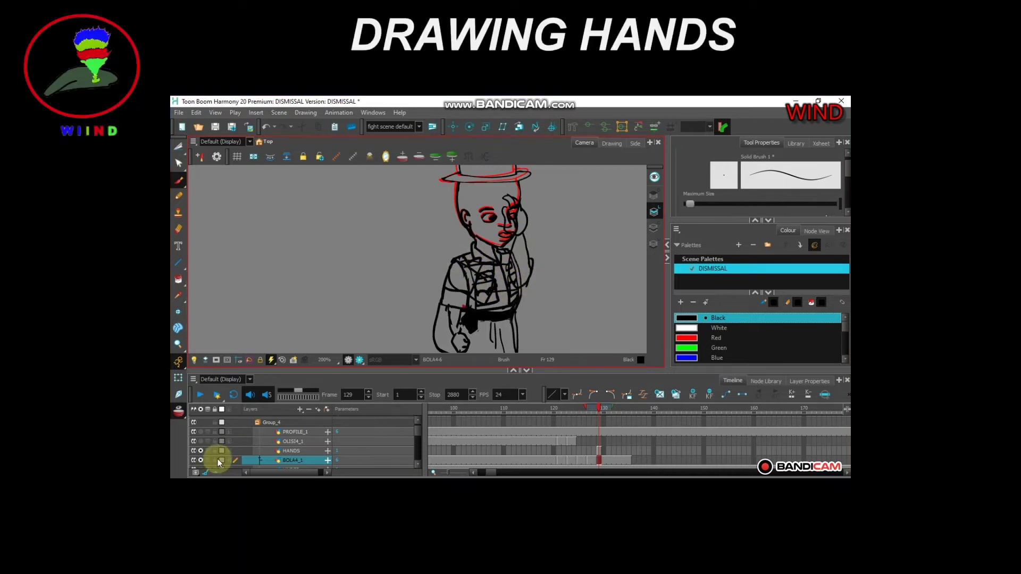
key(ctrl+z)
key(ctrl+z)
key(ctrl+z)
key(ctrl+z)
key(ctrl+z)
key(ctrl+z)
Toggle solo on the BOLA4_1 layer off and on again, and select the HANDS drawing at frame 129.
click(201, 460)
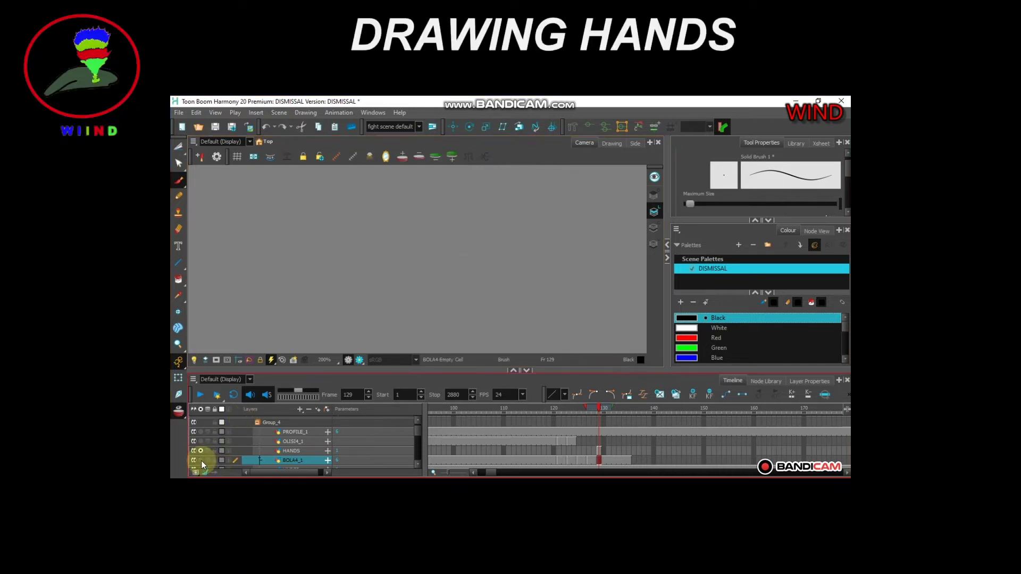
click(201, 461)
click(598, 451)
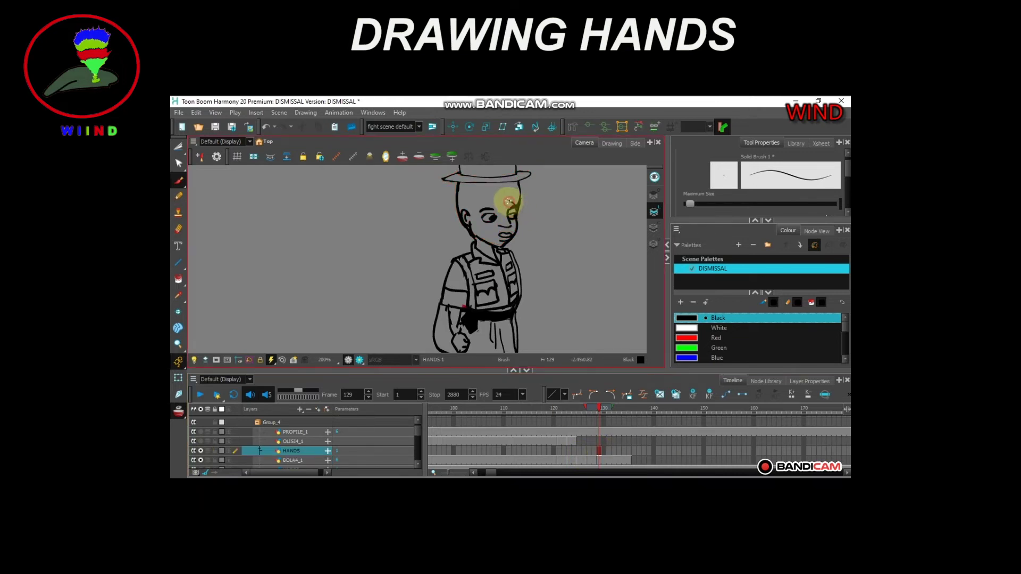
Draw the boy's raised hand in front of his face with its forearm and upper arm at frame 129 on the HANDS layer.
key(alt+t)
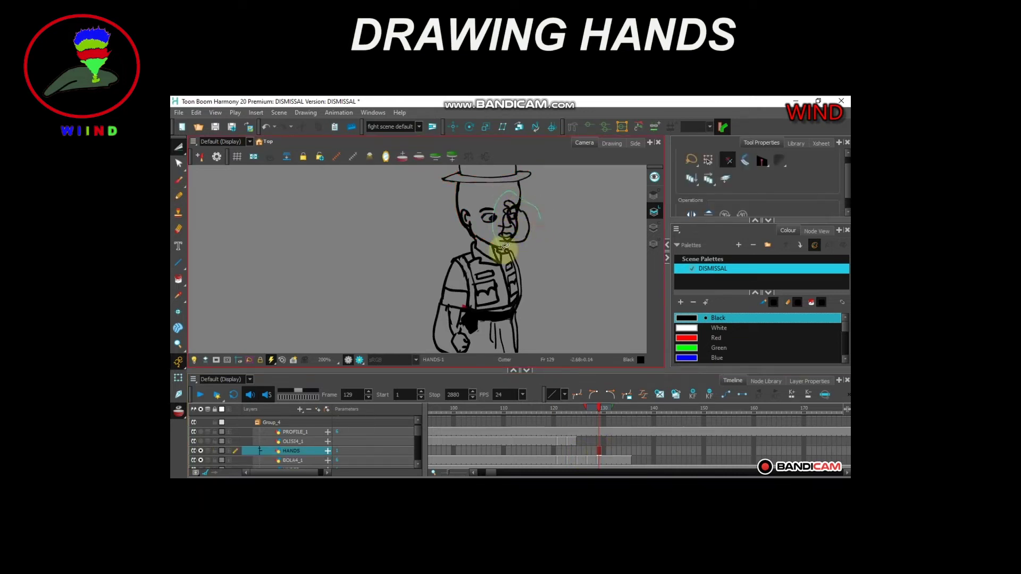
mouse_move(549, 190)
mouse_down()
mouse_move(518, 237)
mouse_move(512, 281)
mouse_move(524, 278)
mouse_move(469, 264)
mouse_move(479, 292)
mouse_move(495, 262)
mouse_move(503, 286)
mouse_move(502, 266)
mouse_move(518, 287)
mouse_up()
key(alt+b)
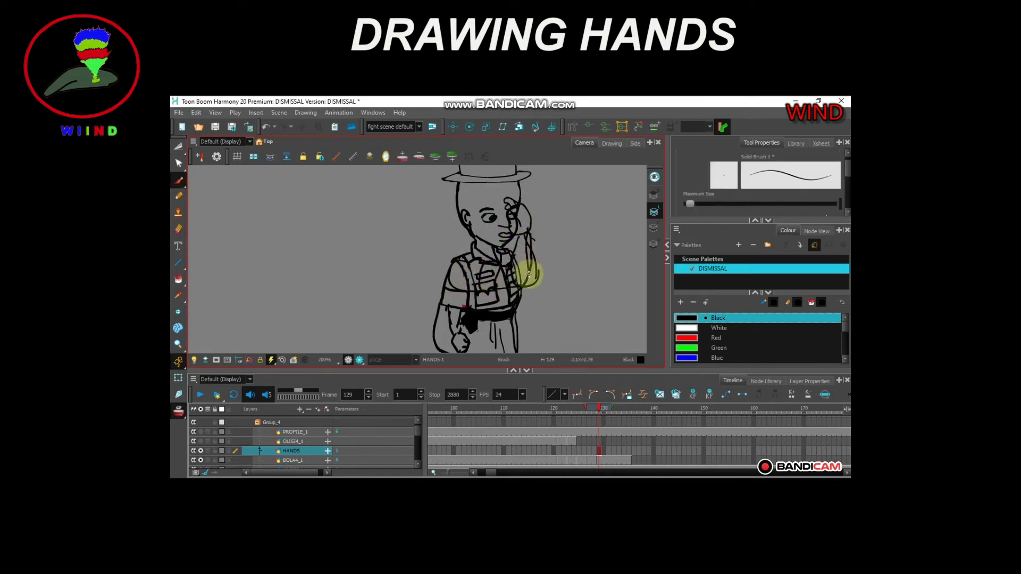
key(alt+t)
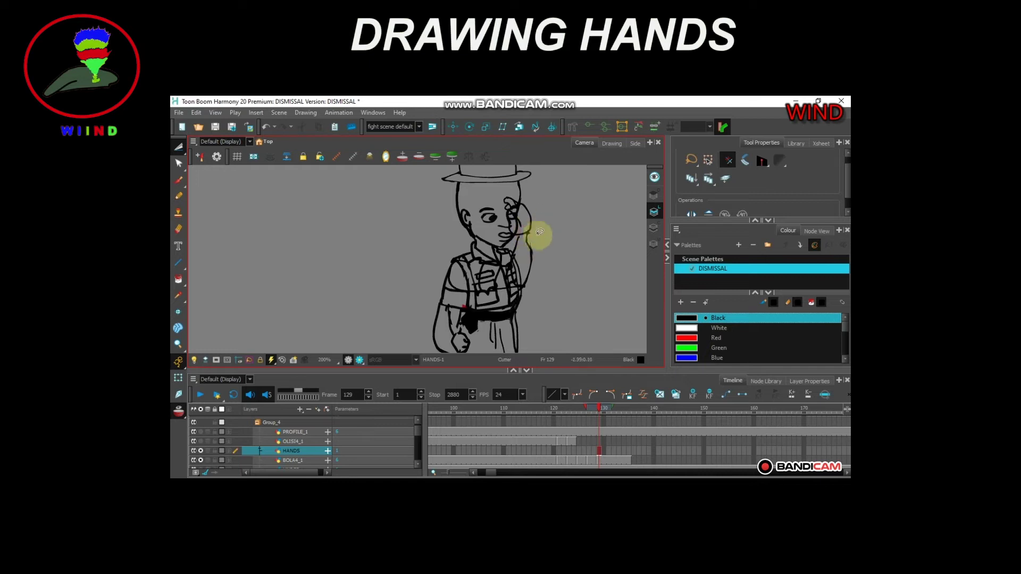
key(alt+b)
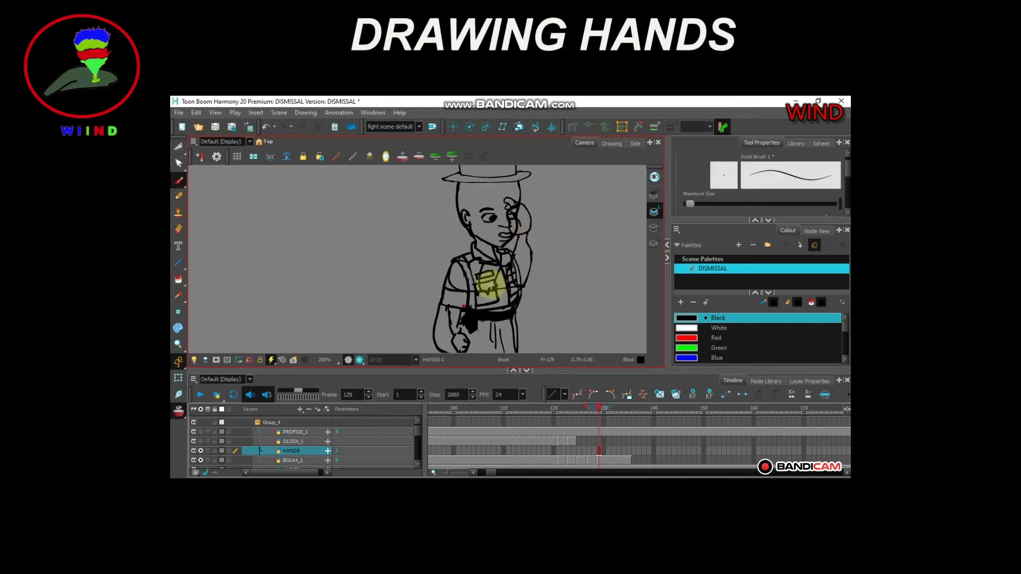
Isolate the HANDS drawing at frame 129, erase its stray lines around the elbow and refine the finger lines.
click(215, 450)
scroll(519, 213, up, 1)
key(alt+e)
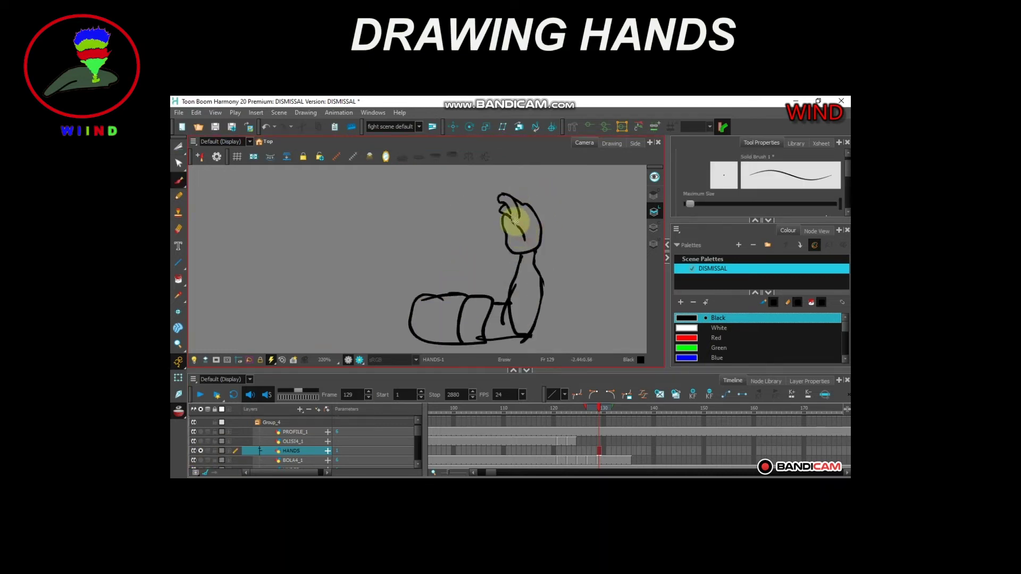
mouse_move(526, 271)
mouse_down()
mouse_move(512, 300)
mouse_move(526, 339)
mouse_move(470, 336)
mouse_move(519, 290)
mouse_move(502, 323)
mouse_up()
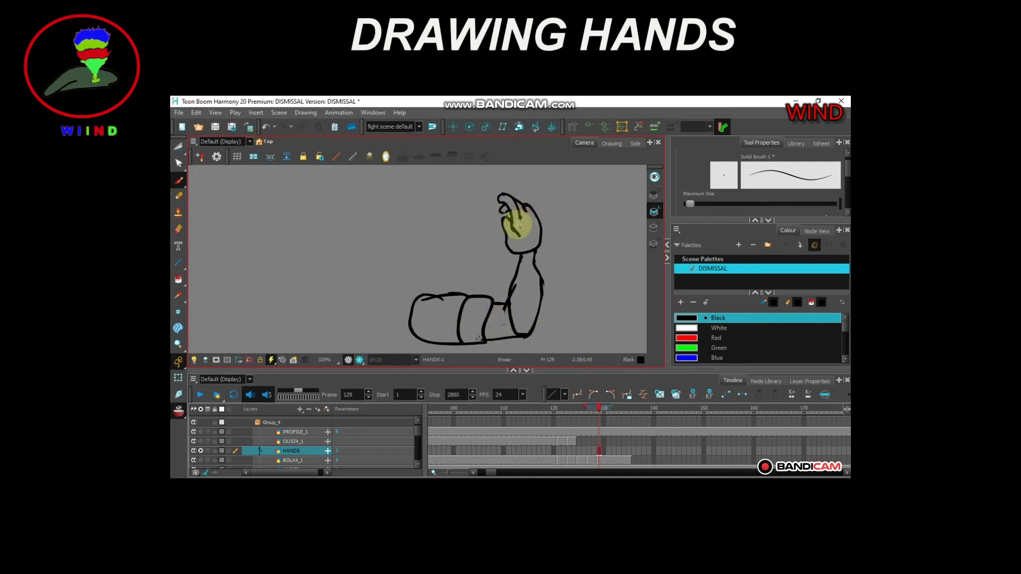
drag(516, 224, 533, 214)
key(alt+e)
drag(511, 326, 517, 333)
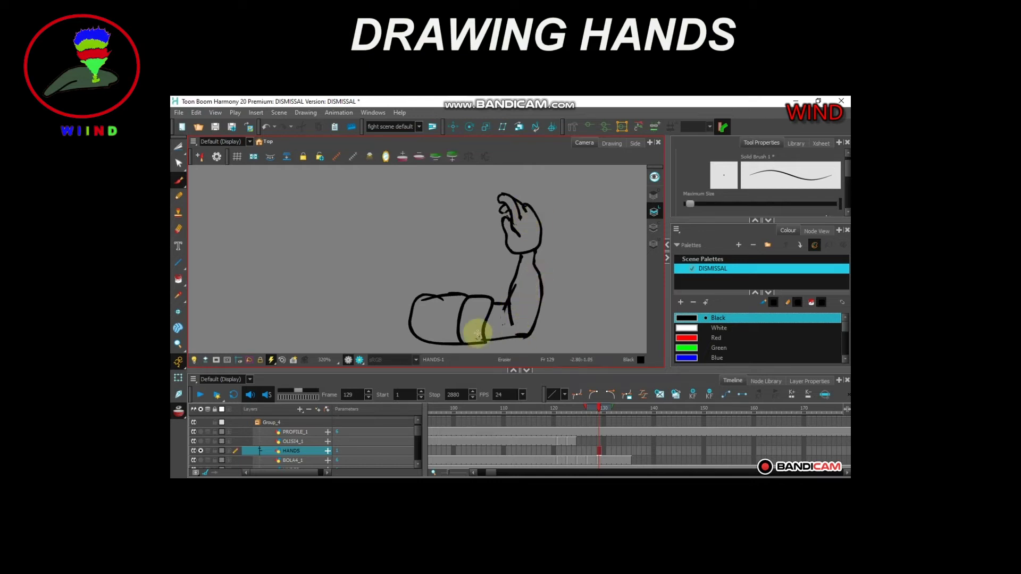
mouse_move(426, 302)
mouse_down()
mouse_move(446, 299)
mouse_move(515, 241)
mouse_up()
scroll(514, 234, down, 1)
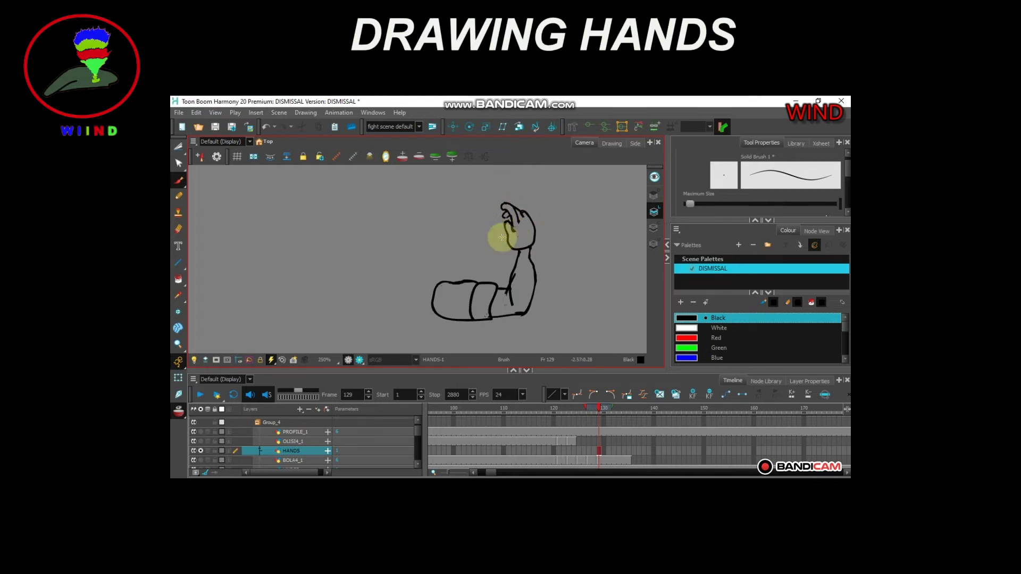
Show the BOLA4_1 body again and draw the bent arm with its fist at chest height at frame 130 on HANDS.
scroll(493, 297, down, 3)
click(200, 460)
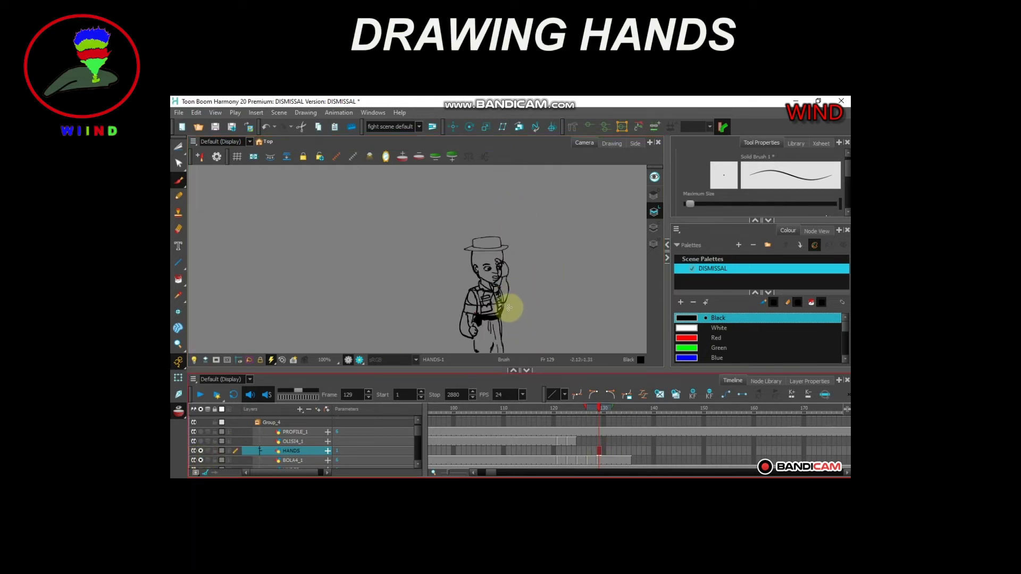
click(604, 451)
key(alt+t)
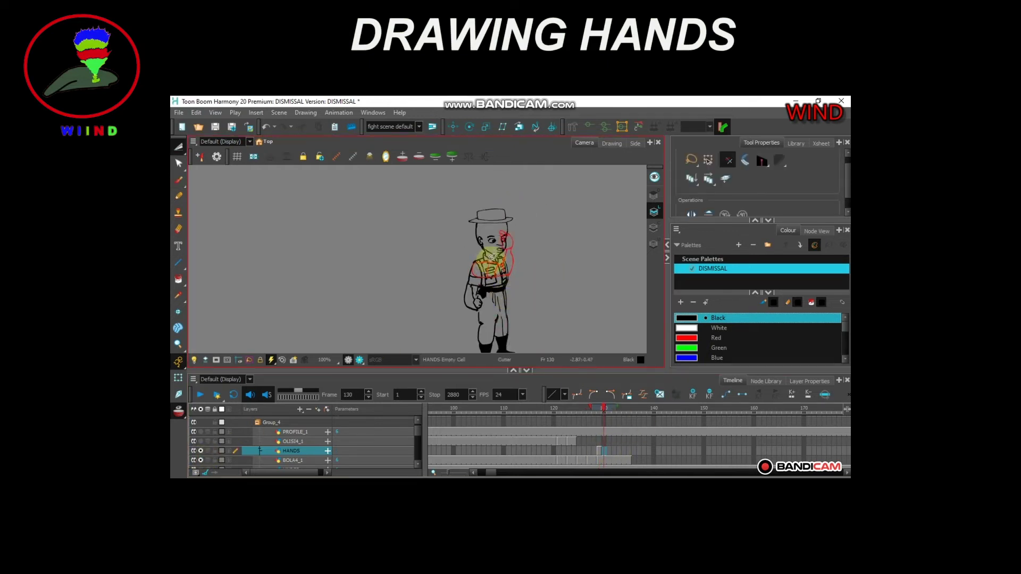
key(ctrl+v)
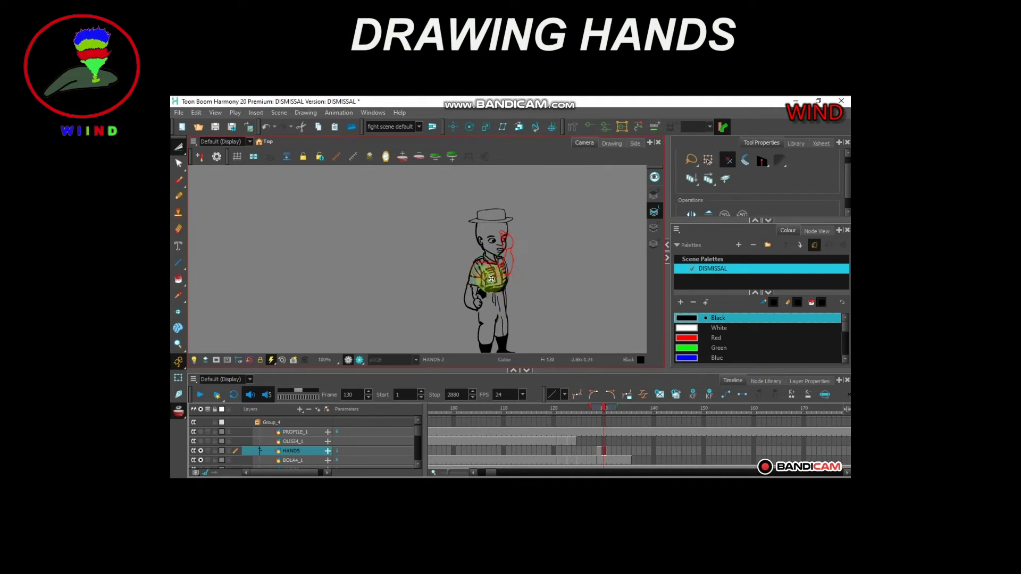
scroll(486, 296, up, 3)
key(alt+b)
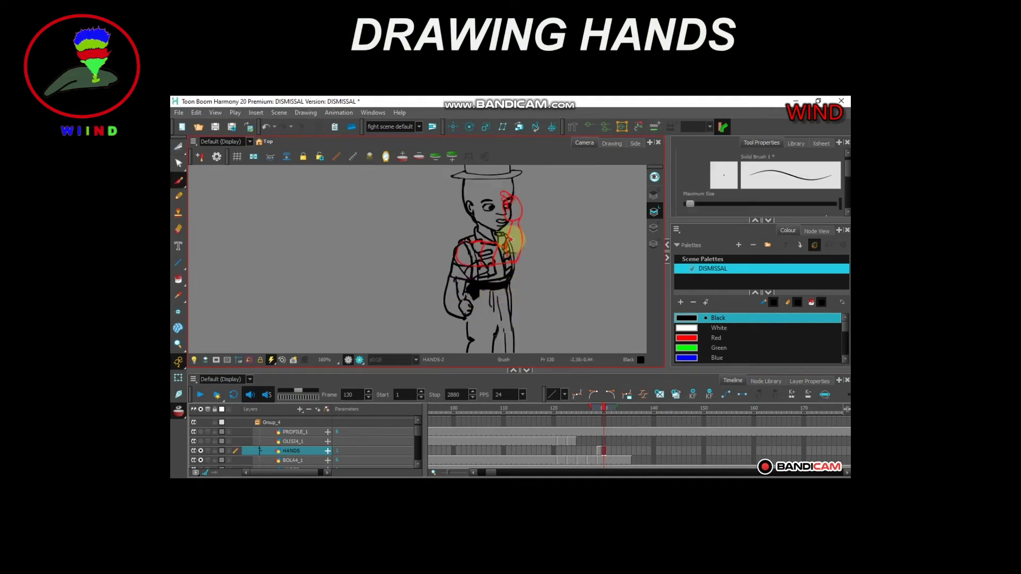
mouse_move(510, 240)
mouse_down()
mouse_move(513, 256)
mouse_move(486, 296)
mouse_move(509, 245)
mouse_up()
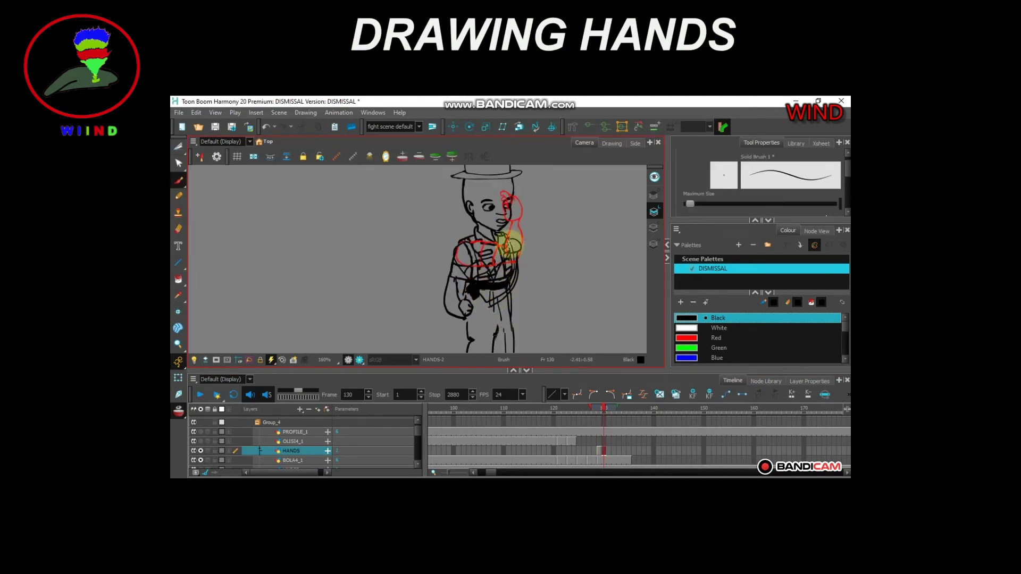
Isolate the frame 130 arm, trim its overlapping forearm and wrist lines, and redraw the fist's fingers.
click(200, 459)
key(alt+t)
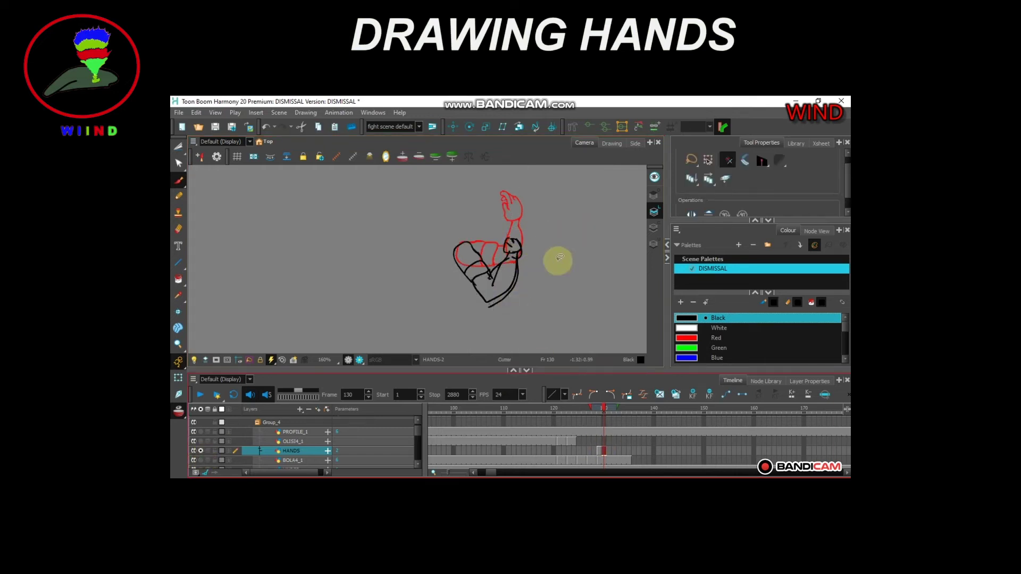
drag(528, 278, 499, 282)
scroll(500, 279, up, 3)
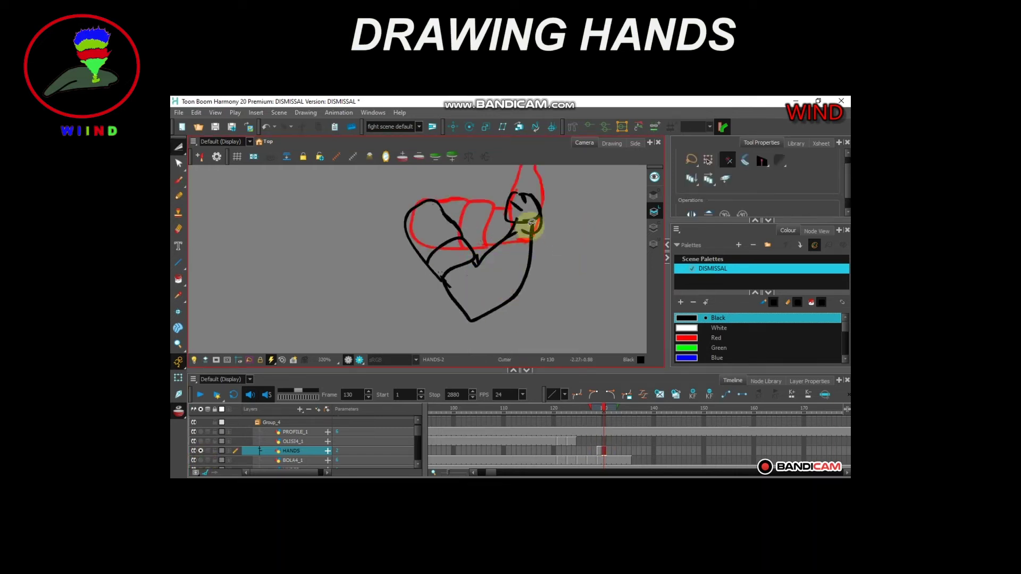
key(alt+b)
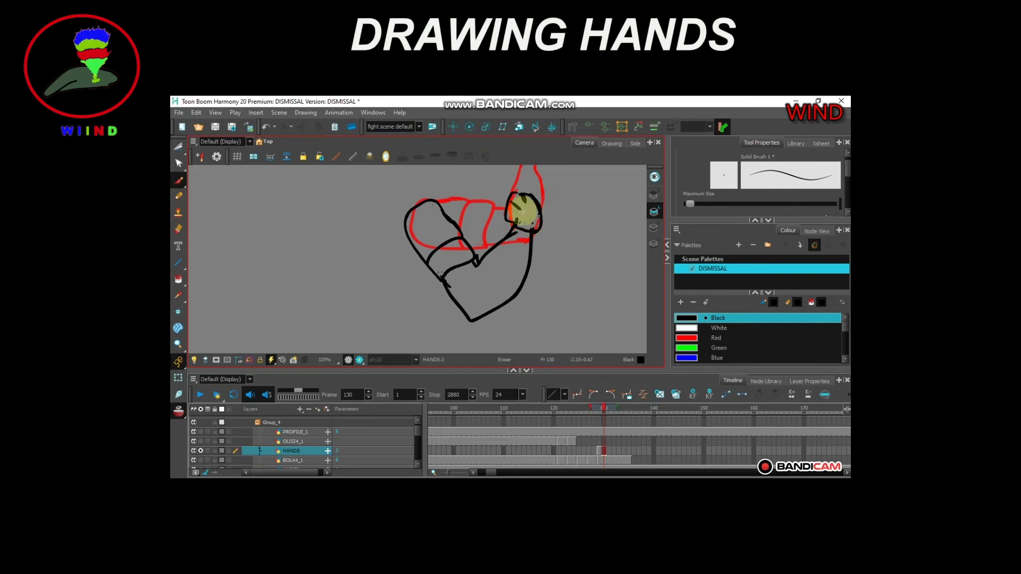
key(alt+t)
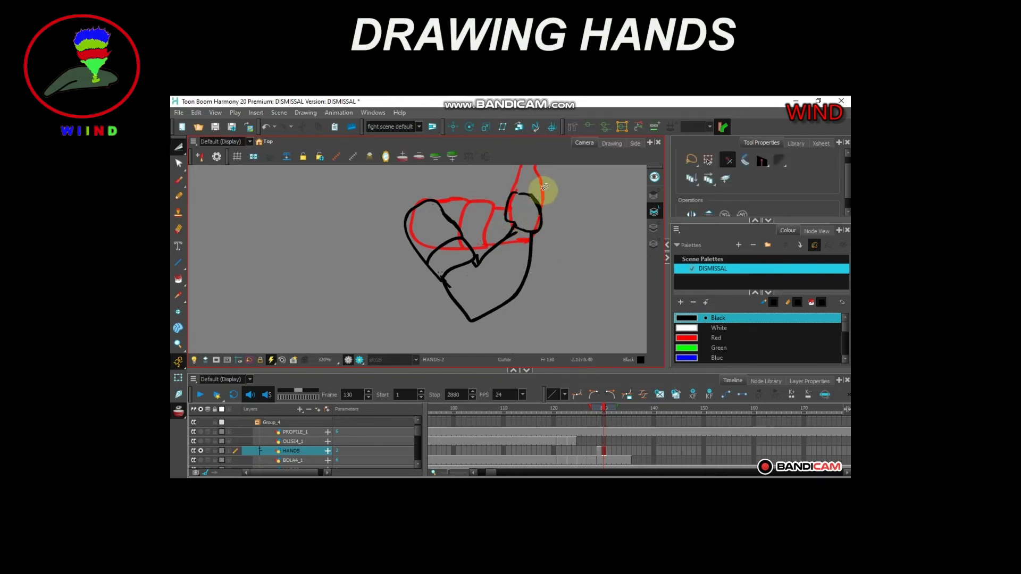
key(alt+b)
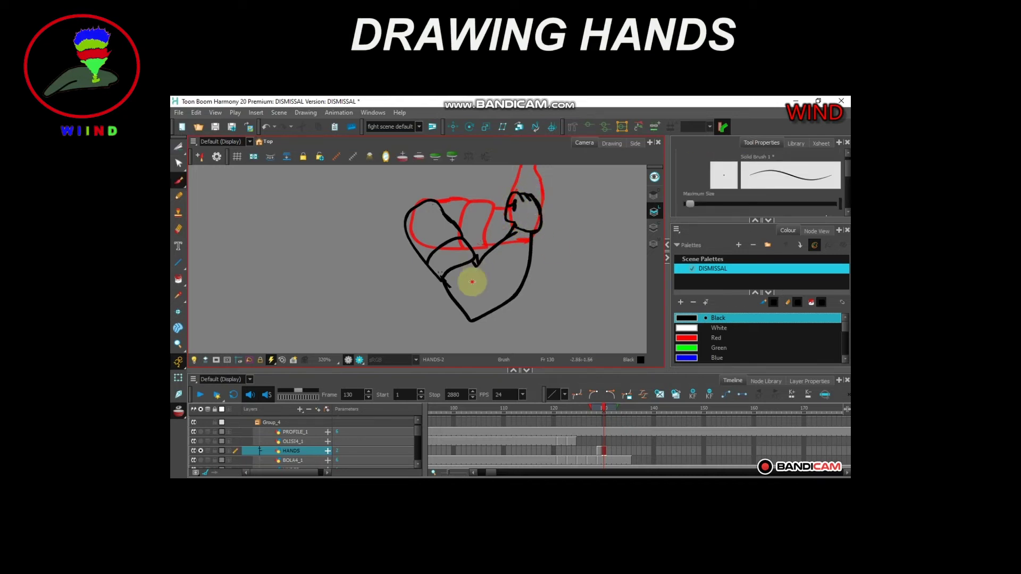
drag(472, 281, 508, 237)
key(alt+z)
alt+click(498, 247)
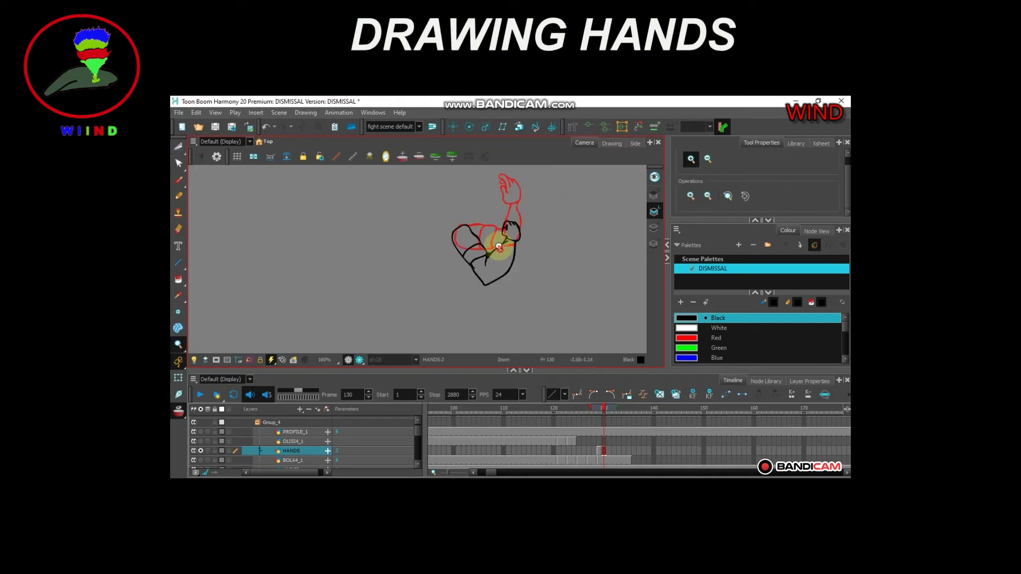
Show the BOLA4_1 body again and draw the lowered upper arm, sleeve and fist at frame 131 on the HANDS layer.
click(200, 461)
key(comma)
key(period)
key(period)
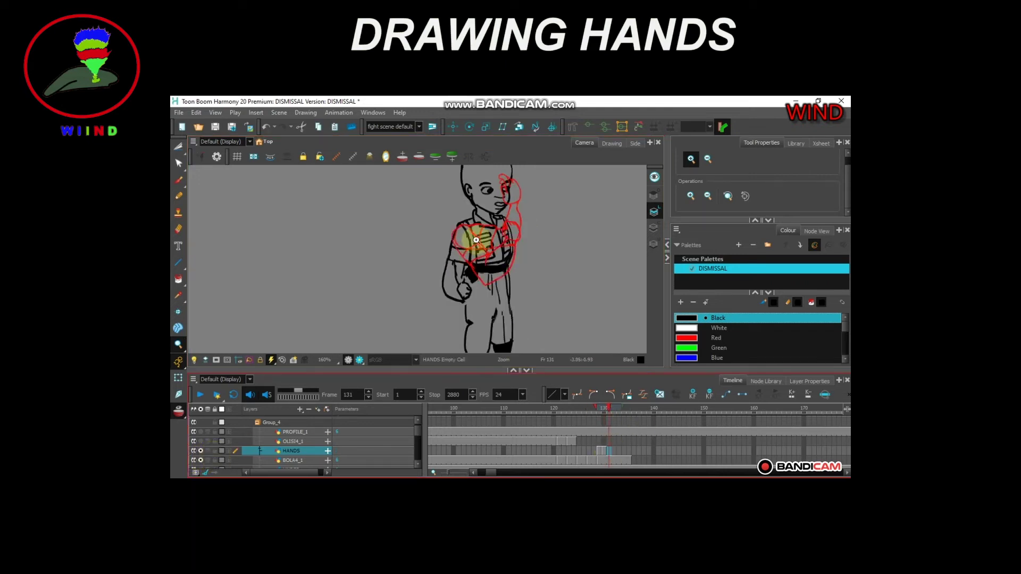
key(alt+t)
mouse_move(504, 219)
mouse_down()
mouse_move(471, 220)
mouse_move(517, 225)
mouse_move(464, 235)
mouse_move(483, 276)
mouse_move(455, 285)
mouse_up()
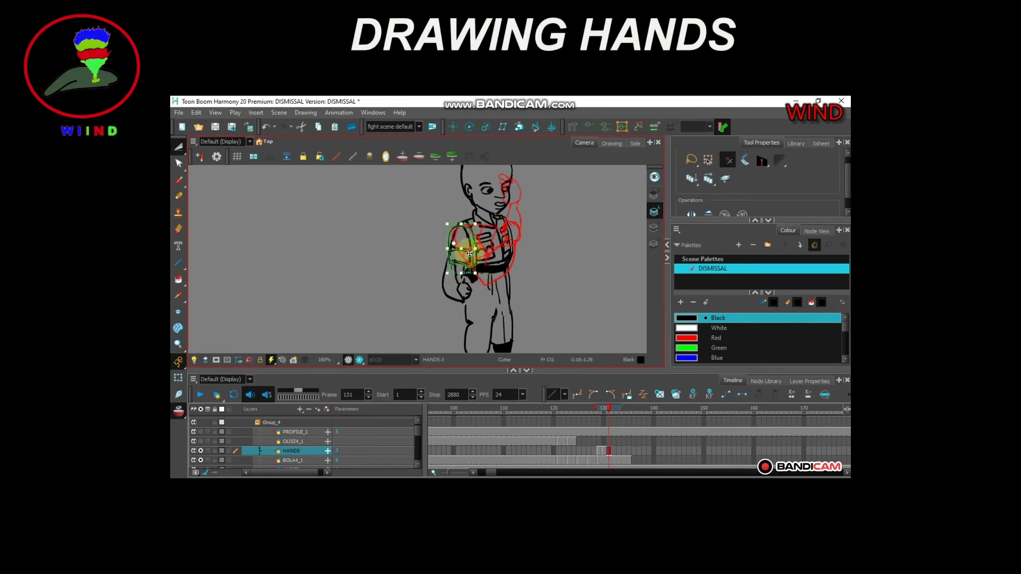
click(495, 270)
key(2)
key(alt+b)
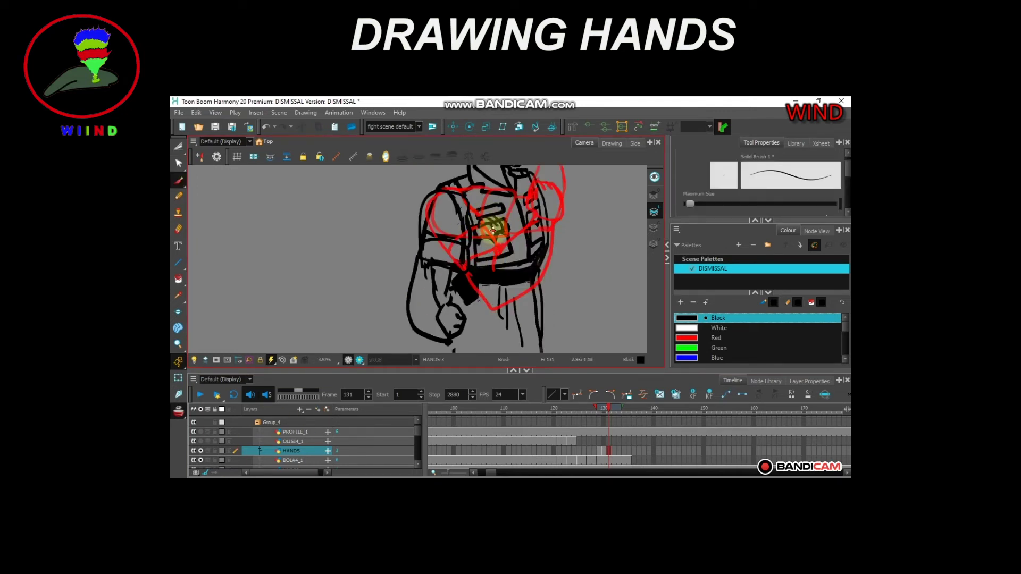
mouse_move(502, 224)
mouse_down()
mouse_move(499, 256)
mouse_move(485, 225)
mouse_move(495, 233)
mouse_move(496, 214)
mouse_move(515, 244)
mouse_move(490, 244)
mouse_up()
Isolate the frame 131 drawing, move its fist slightly higher and delete the rough forearm strokes.
click(200, 461)
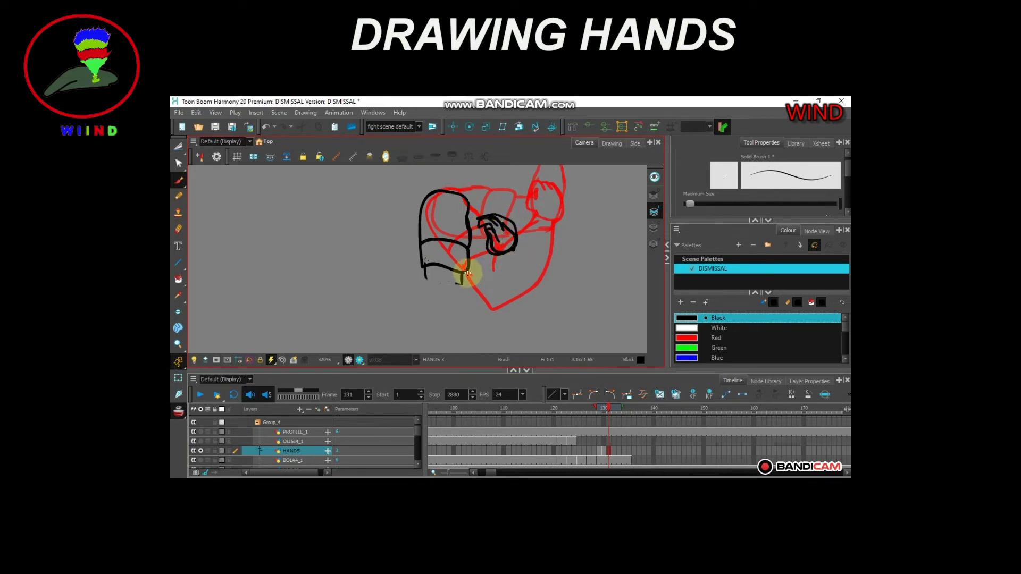
mouse_move(470, 304)
mouse_down()
mouse_move(494, 249)
mouse_move(519, 239)
mouse_move(481, 244)
mouse_up()
key(alt+t)
mouse_move(522, 210)
mouse_down()
mouse_move(549, 212)
mouse_move(497, 212)
mouse_up()
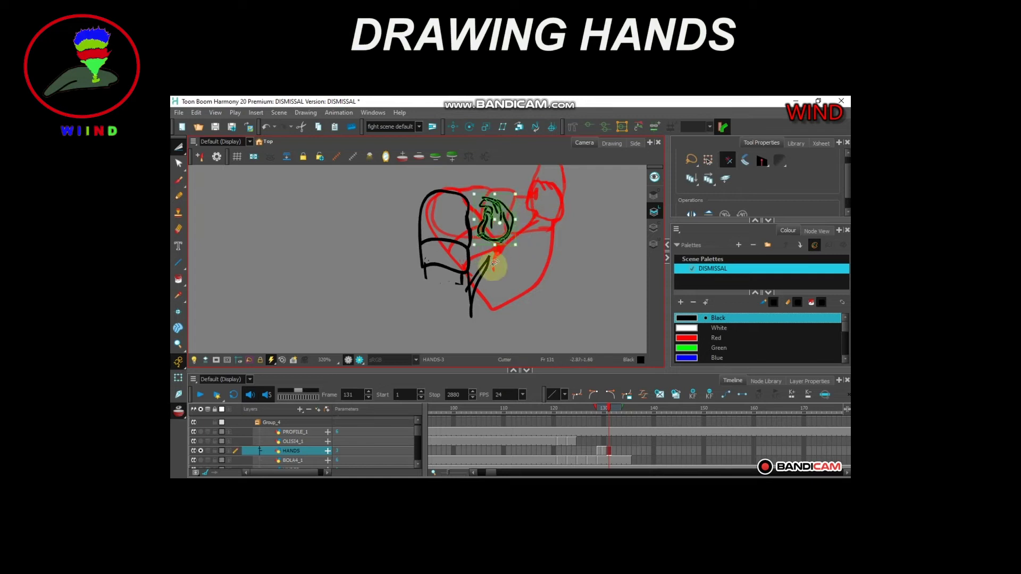
drag(491, 265, 491, 258)
key(Delete)
Redraw the frame 131 forearm from the sleeve down to the elbow and up to the fist, with a new sleeve line.
key(alt+b)
drag(425, 269, 440, 319)
mouse_move(429, 288)
mouse_down()
mouse_move(459, 283)
mouse_move(424, 263)
mouse_move(472, 278)
mouse_up()
key(ctrl+z)
drag(422, 249, 471, 249)
drag(484, 239, 460, 298)
mouse_move(503, 241)
mouse_down()
mouse_move(436, 308)
mouse_move(453, 329)
mouse_up()
key(ctrl+z)
mouse_move(460, 298)
mouse_down()
mouse_move(455, 318)
mouse_move(499, 241)
mouse_up()
Trim the overlapping strokes at the frame 131 elbow, sleeve and wrist with the Cutter.
key(alt+t)
drag(472, 319, 478, 273)
key(Delete)
key(Delete)
mouse_move(451, 260)
mouse_down()
mouse_move(444, 270)
mouse_move(458, 241)
mouse_move(443, 247)
mouse_move(453, 285)
mouse_move(481, 257)
mouse_up()
key(Delete)
key(ctrl+z)
mouse_move(505, 206)
mouse_down()
mouse_move(482, 226)
mouse_move(514, 228)
mouse_up()
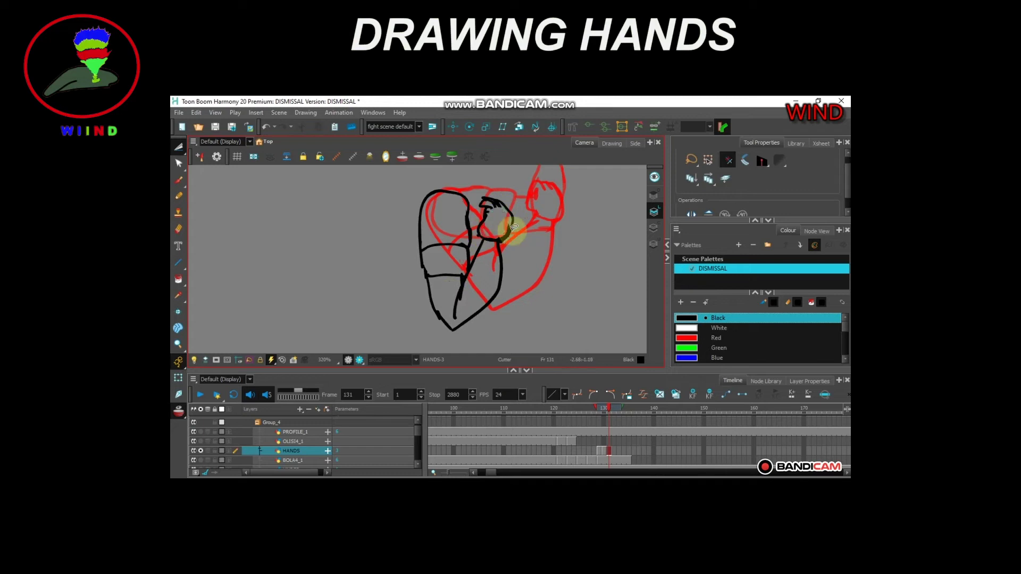
key(alt+b)
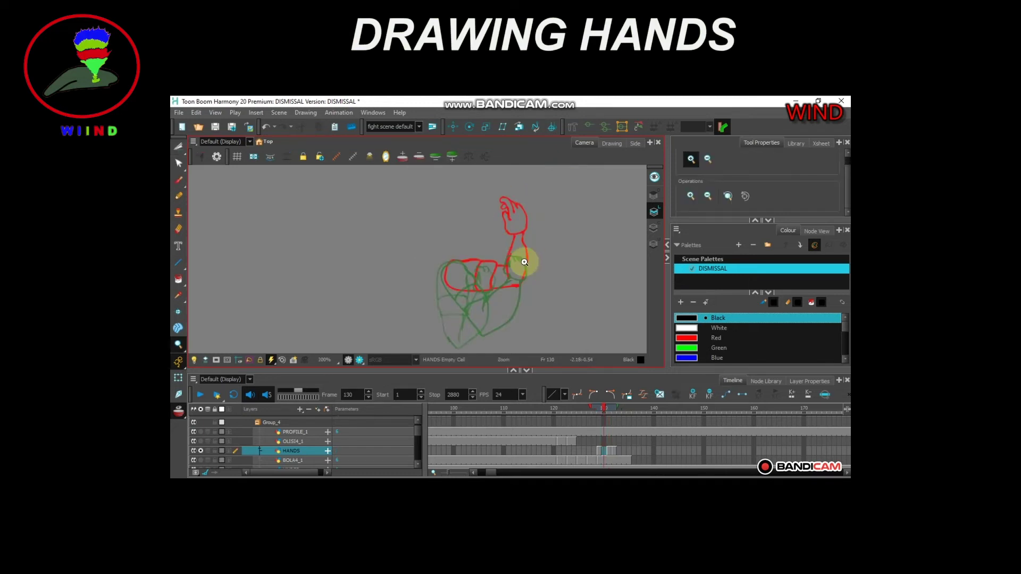
Draw the in-between arm at frame 130 on the HANDS layer, with the raised hand slightly lower than at frame 129.
mouse_move(512, 233)
mouse_down()
mouse_move(526, 211)
mouse_move(512, 201)
mouse_move(505, 218)
mouse_move(509, 177)
mouse_move(532, 234)
mouse_up()
key(alt+s)
drag(503, 202, 509, 214)
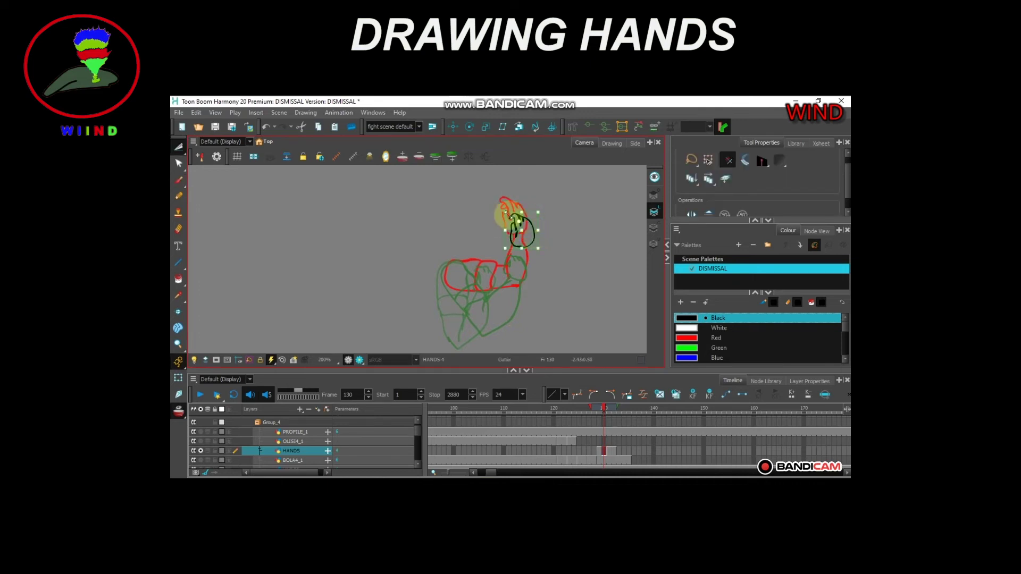
click(562, 226)
key(alt+b)
mouse_move(442, 282)
mouse_down()
mouse_move(464, 294)
mouse_move(528, 247)
mouse_move(485, 301)
mouse_up()
mouse_move(491, 267)
mouse_down()
mouse_move(468, 292)
mouse_move(483, 266)
mouse_up()
Draw the in-between fist, upper arm and sleeve at frame 131 on the HANDS layer, using the neighbouring drawings as reference.
key(comma)
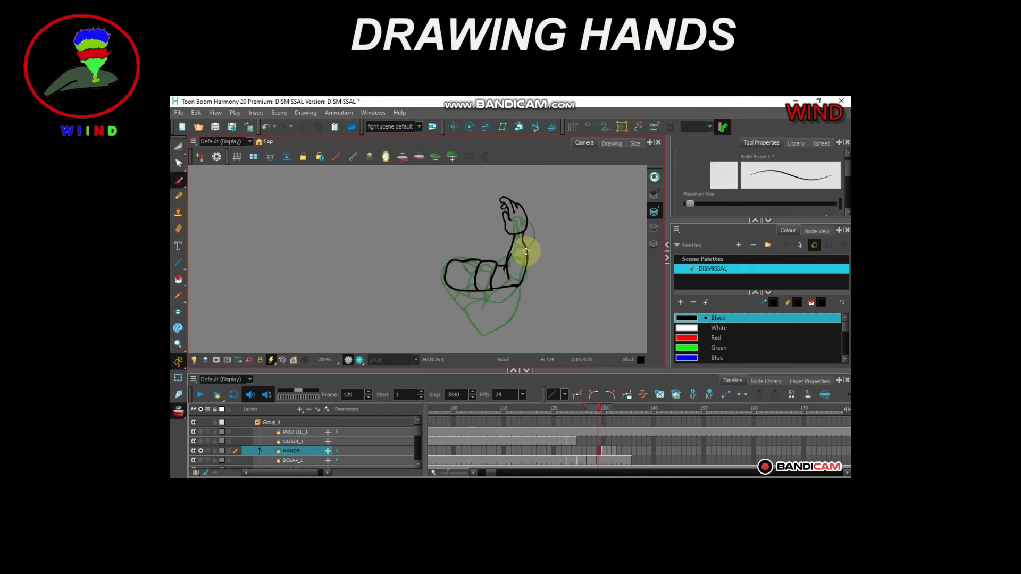
key(period)
key(period)
key(comma)
key(period)
key(asterisk)
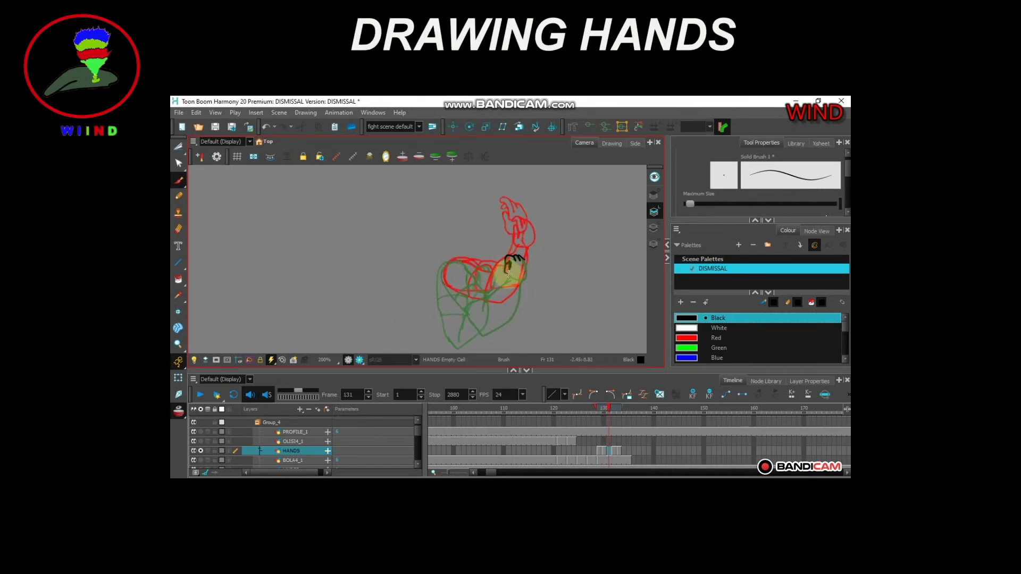
drag(508, 274, 529, 251)
key(alt+s)
key(alt+b)
mouse_move(461, 259)
mouse_down()
mouse_move(452, 259)
mouse_move(472, 296)
mouse_up()
mouse_move(458, 259)
mouse_down()
mouse_move(495, 269)
mouse_move(484, 300)
mouse_up()
drag(482, 265, 472, 295)
Narrow the onion skin range and rotate the frame 131 upper arm and sleeve downward to fit between the neighbouring drawings.
drag(595, 407, 616, 407)
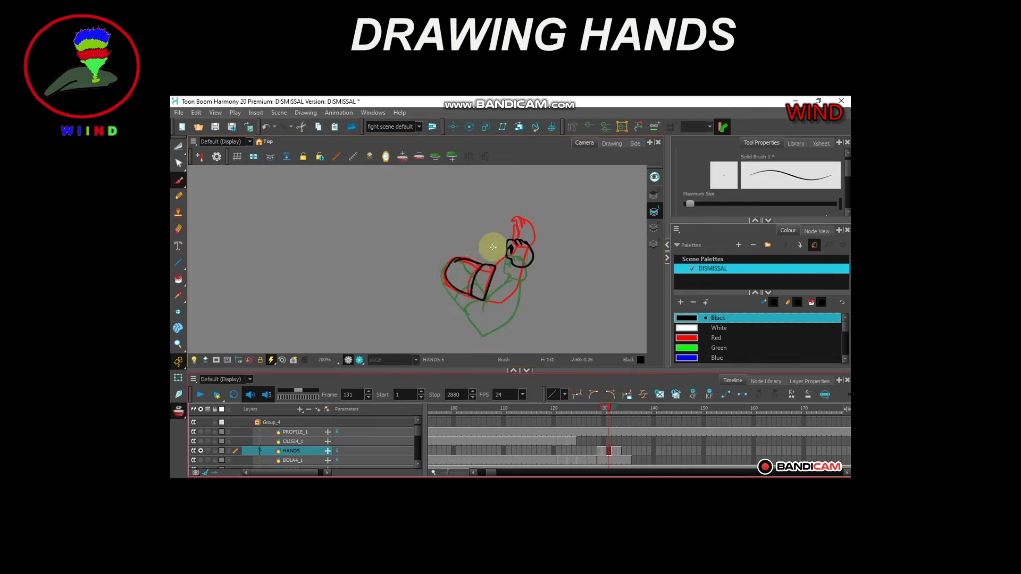
key(alt+t)
mouse_move(493, 246)
mouse_down()
mouse_move(501, 271)
mouse_move(503, 224)
mouse_up()
drag(472, 275, 465, 278)
drag(497, 256, 562, 238)
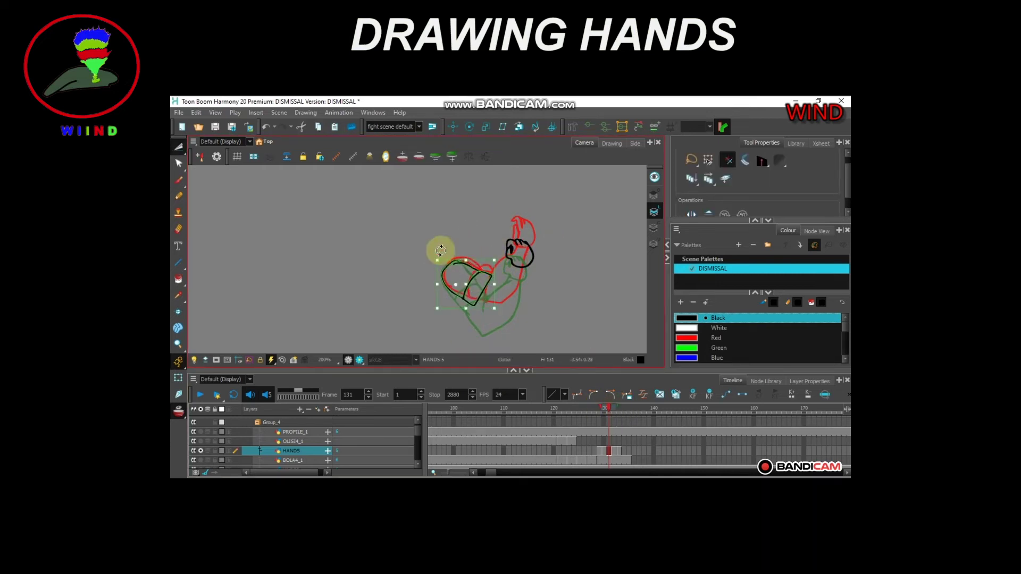
key(alt+b)
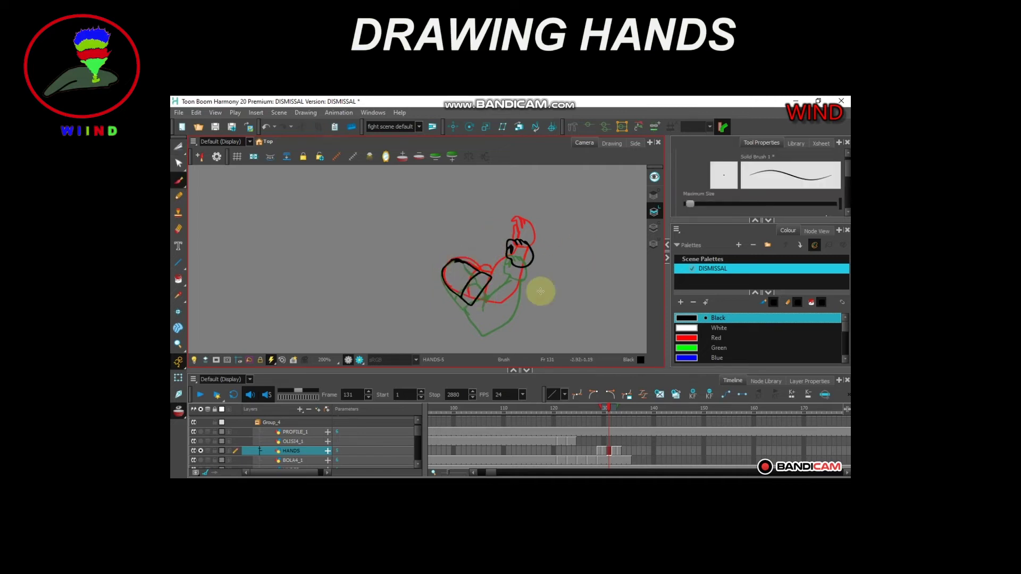
Draw the forearm and elbow joining the sleeve to the fist at frame 131, and cut away the excess lines.
drag(478, 312, 522, 267)
mouse_move(514, 267)
mouse_down()
mouse_move(486, 300)
mouse_move(489, 276)
mouse_move(449, 289)
mouse_move(475, 304)
mouse_up()
key(alt+t)
key(Delete)
key(alt+b)
mouse_move(476, 304)
mouse_down()
mouse_move(489, 285)
mouse_move(478, 272)
mouse_up()
key(alt+t)
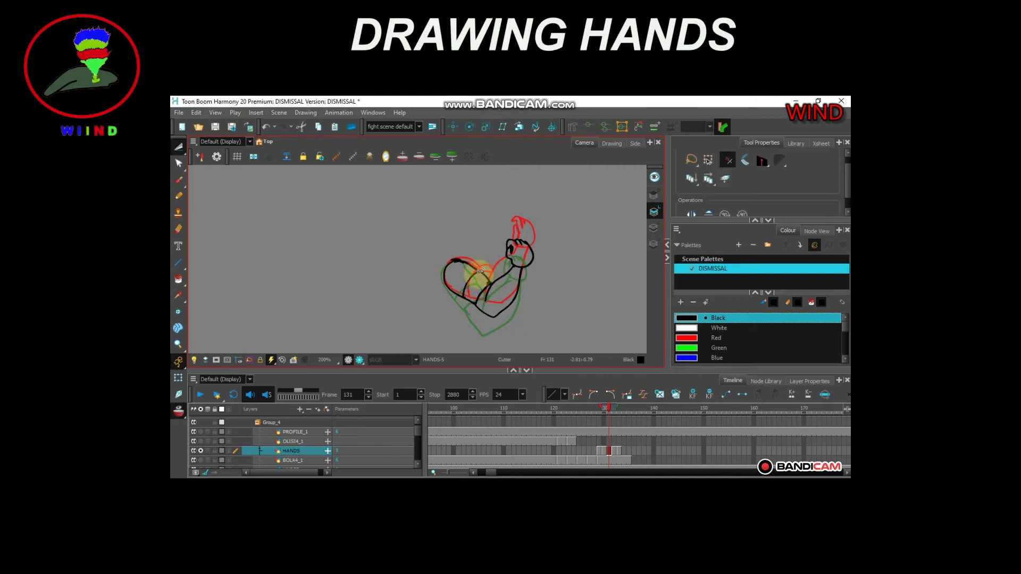
Flip through the HANDS drawings between frames 129 and 133 to check the arm's lowering motion.
key(period)
key(alt+b)
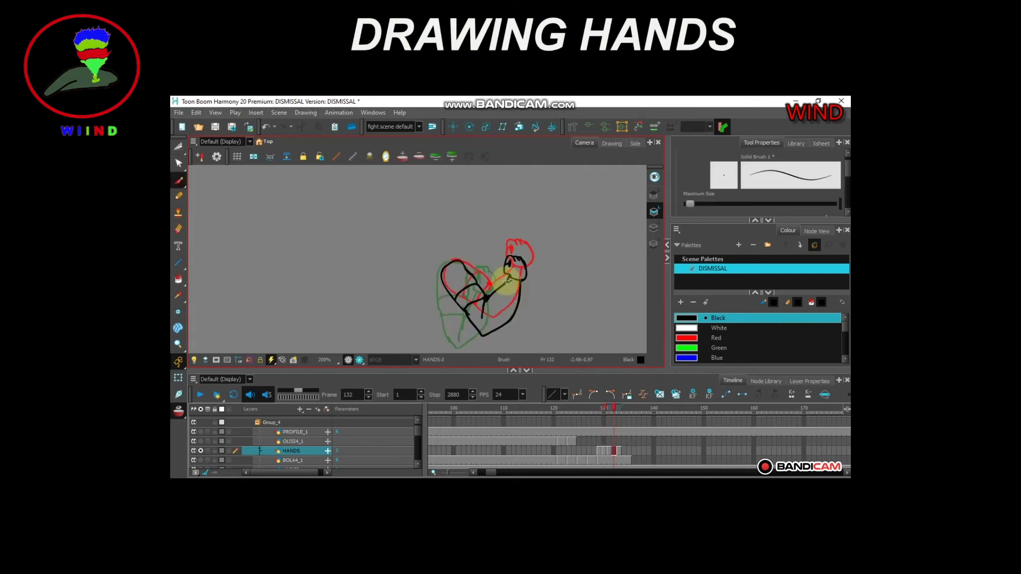
key(comma)
key(comma)
key(comma)
key(period)
key(period)
key(period)
key(period)
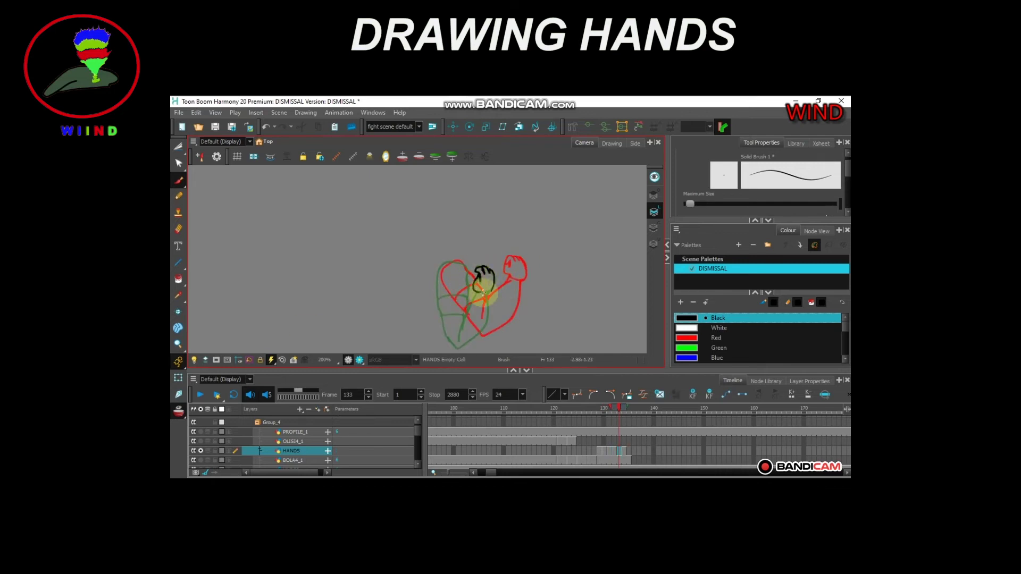
Complete the in-between arm at frame 133 on the HANDS layer, drawing the fist, sleeve and bent forearm between the neighbouring poses.
mouse_move(483, 292)
mouse_down()
mouse_move(494, 274)
mouse_move(463, 263)
mouse_move(439, 279)
mouse_move(469, 305)
mouse_move(455, 308)
mouse_move(476, 342)
mouse_move(478, 307)
mouse_move(468, 340)
mouse_up()
key(e)
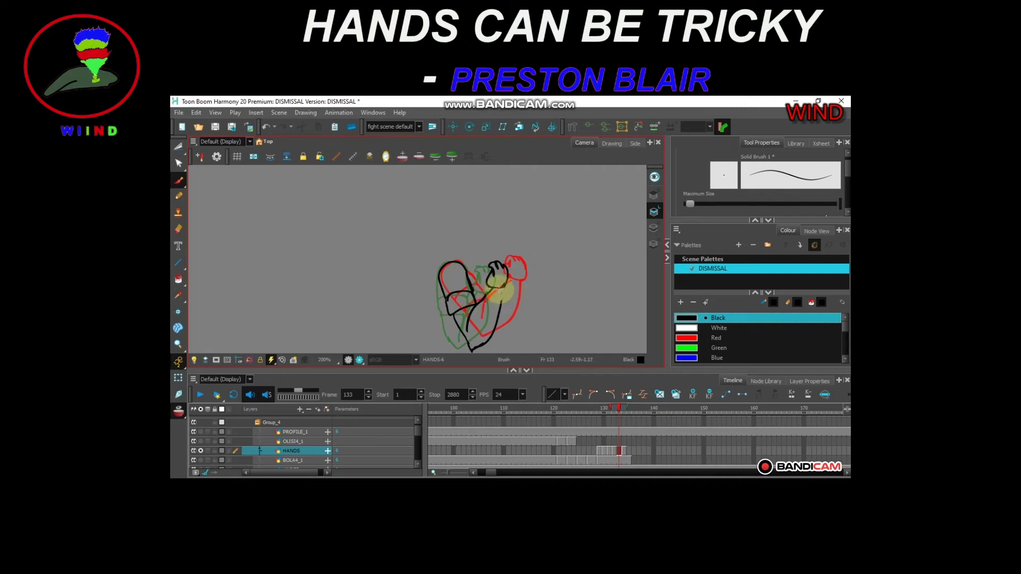
key(alt+z)
alt+click(494, 301)
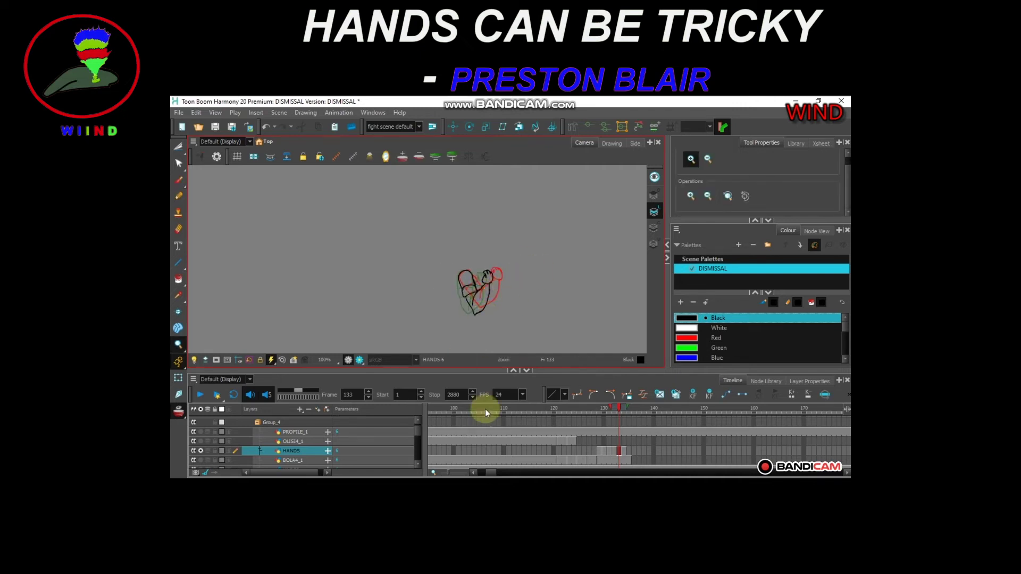
Lengthen the HANDS drawings from frame 129 to 140 and draw the next pose at frame 141 with the forearm stretched out forward.
click(600, 450)
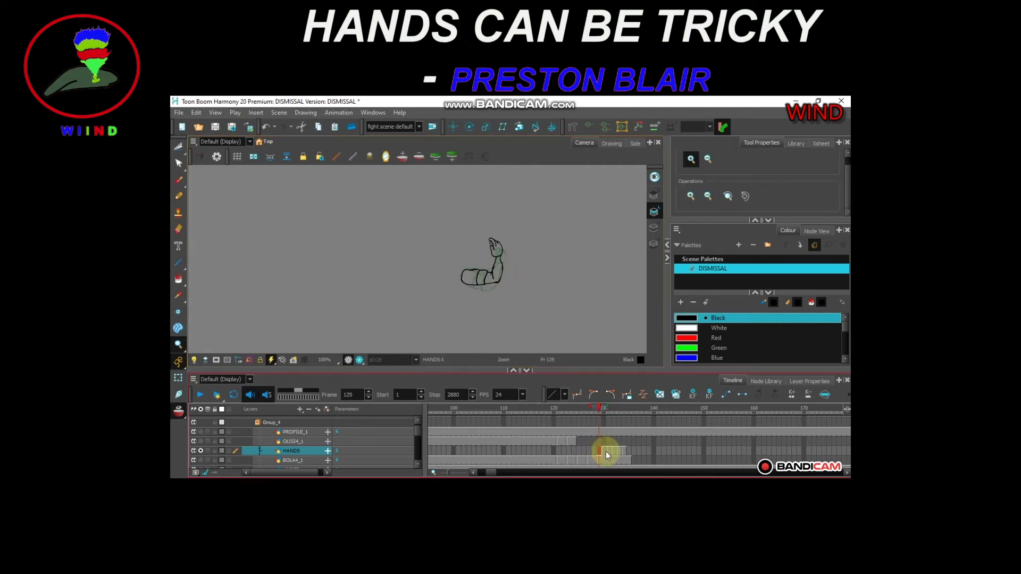
click(658, 451)
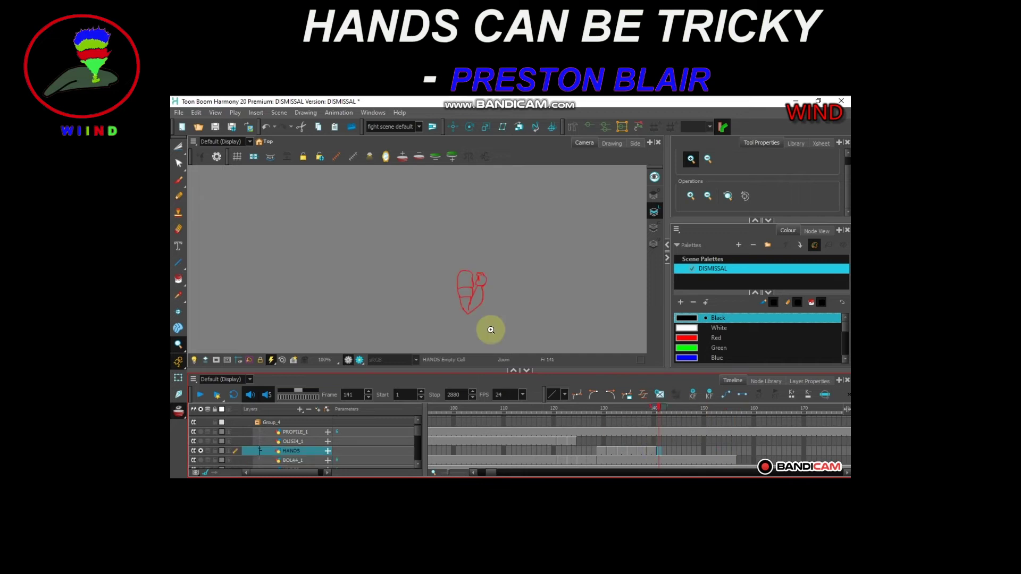
key(alt+b)
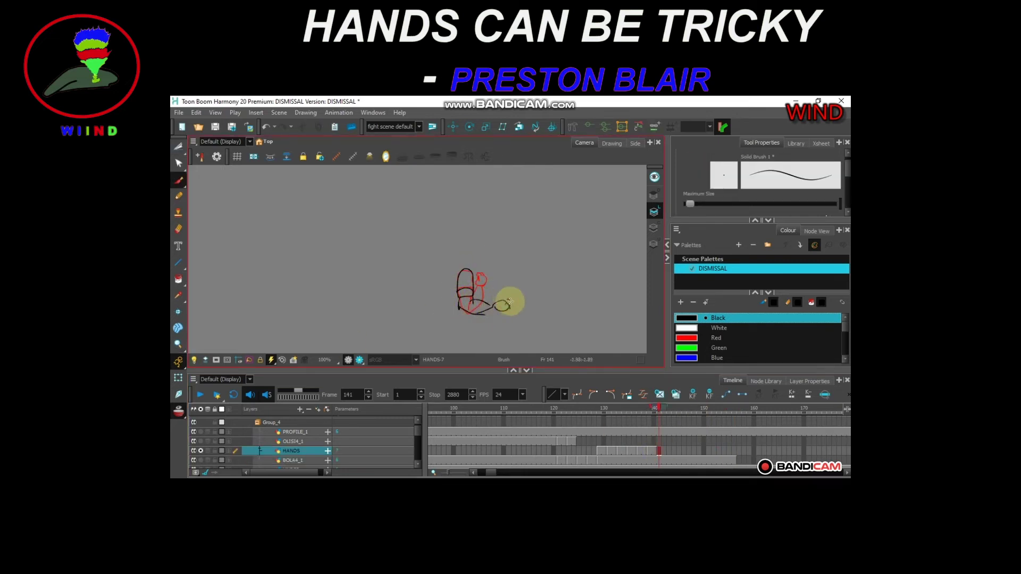
Draw the lowered arm with hanging fist at frame 142 and rotate its forearm and hand slightly forward to follow the frame 141 pose.
key(period)
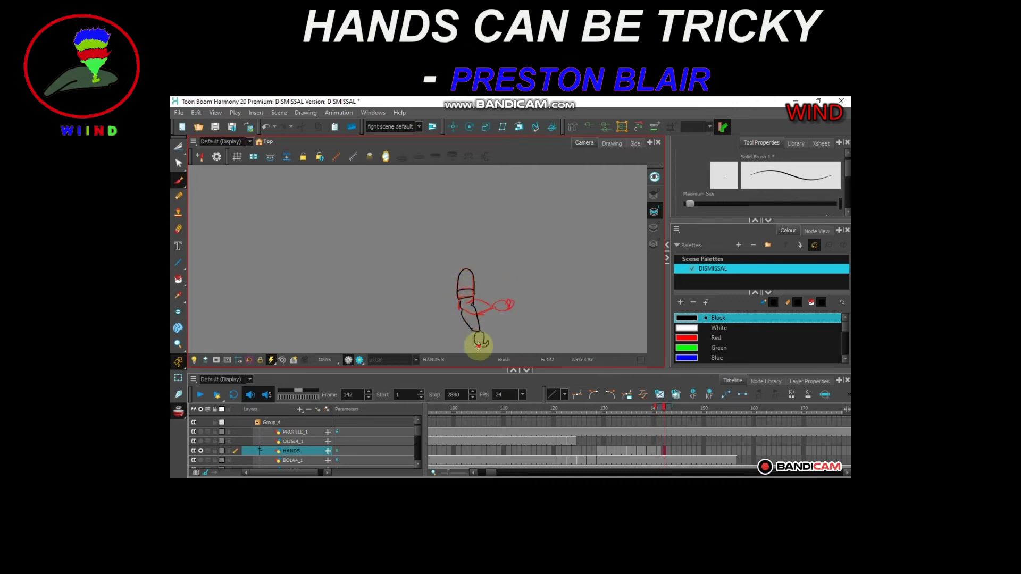
key(alt+t)
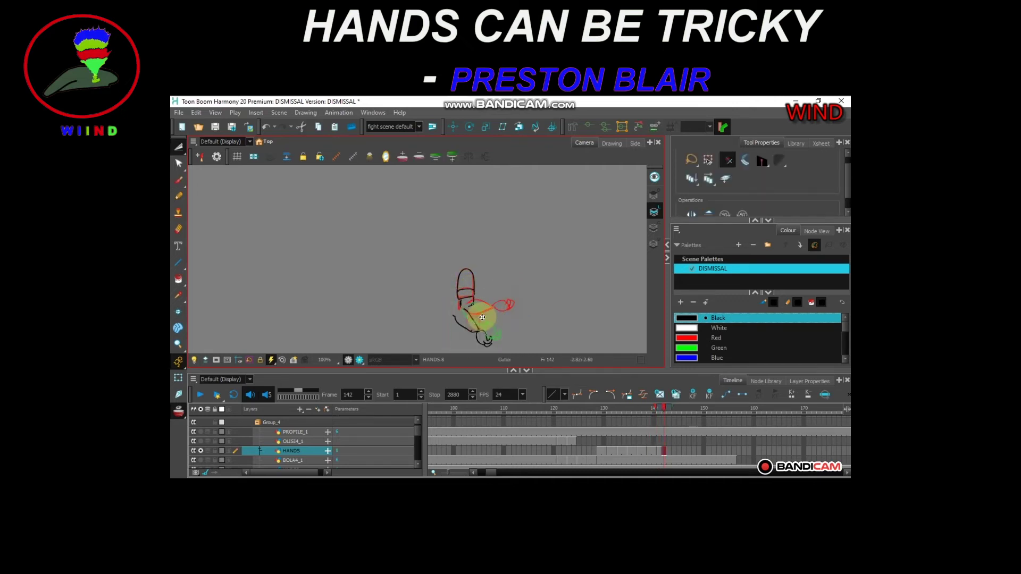
key(alt+b)
click(661, 451)
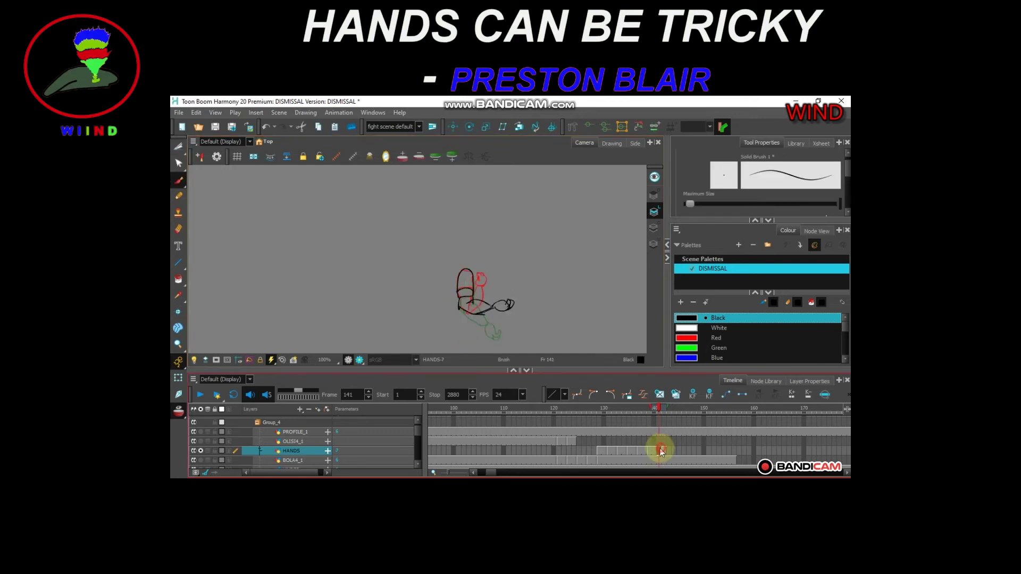
Show the BOLA4_1 body layer and play back the scene to check the arm's lowering motion with the boy.
click(544, 460)
click(201, 460)
click(200, 395)
click(200, 395)
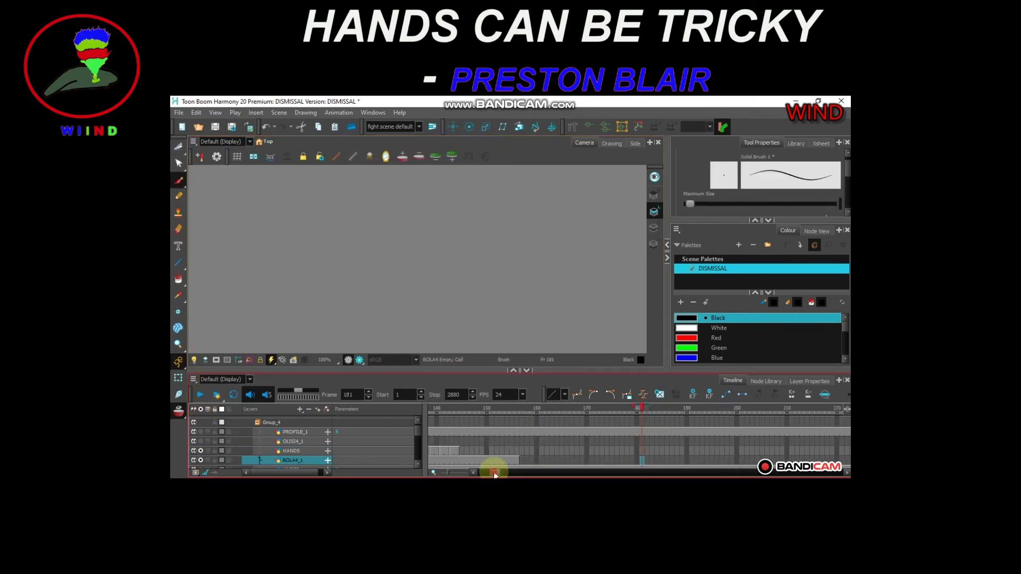
drag(495, 472, 492, 472)
click(488, 460)
click(200, 395)
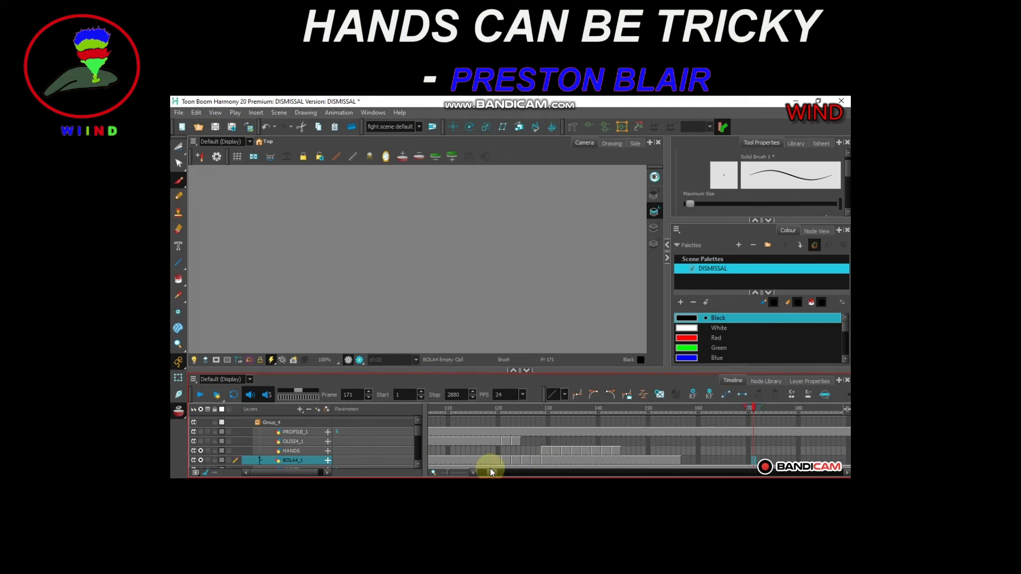
Insert an empty drawing at frame 129 on the HANDS layer and draw the arm reaching down across the boy's body to hip level.
click(542, 451)
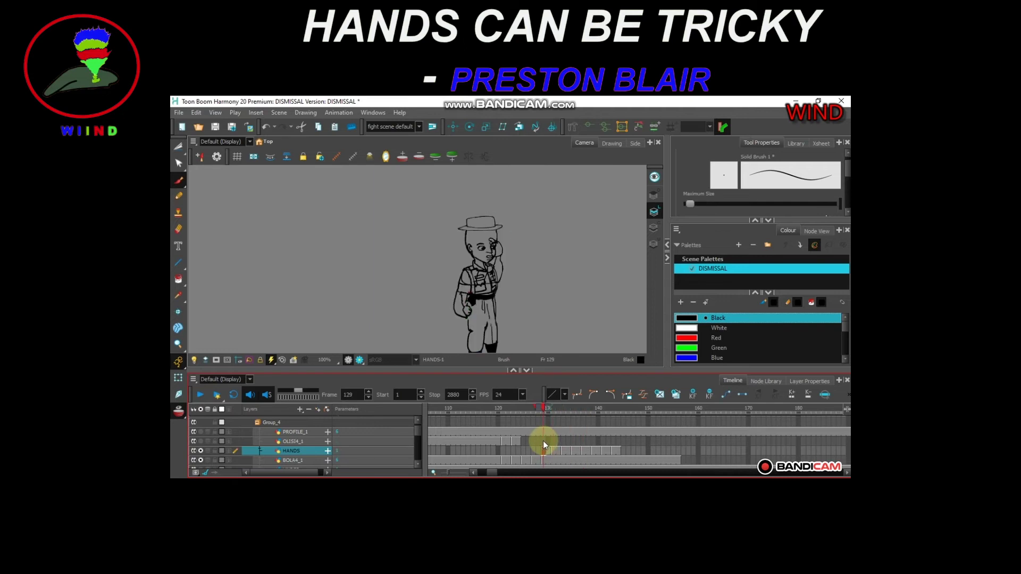
click(543, 458)
click(543, 451)
key(shift+r)
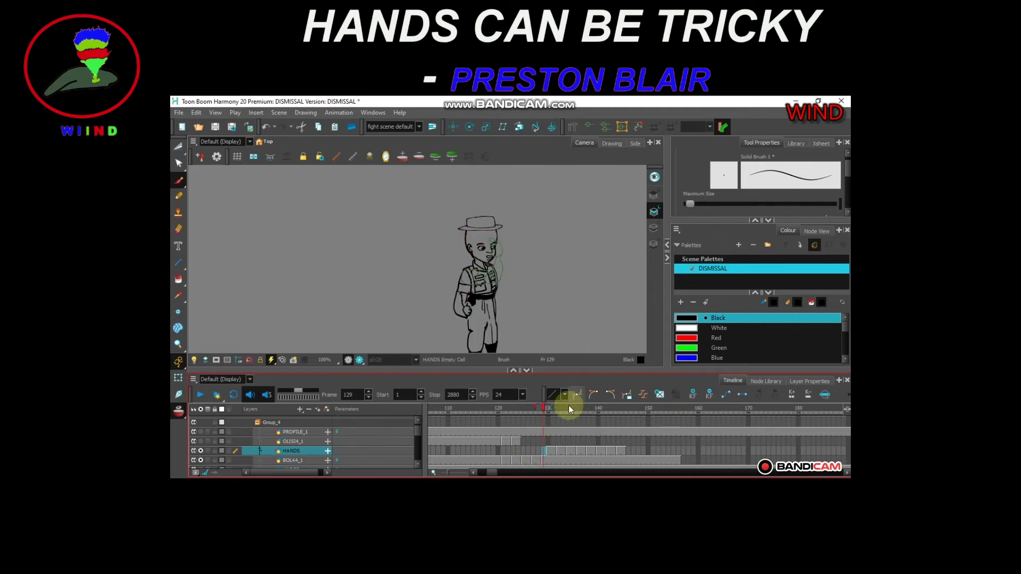
click(659, 394)
scroll(468, 287, up, 1)
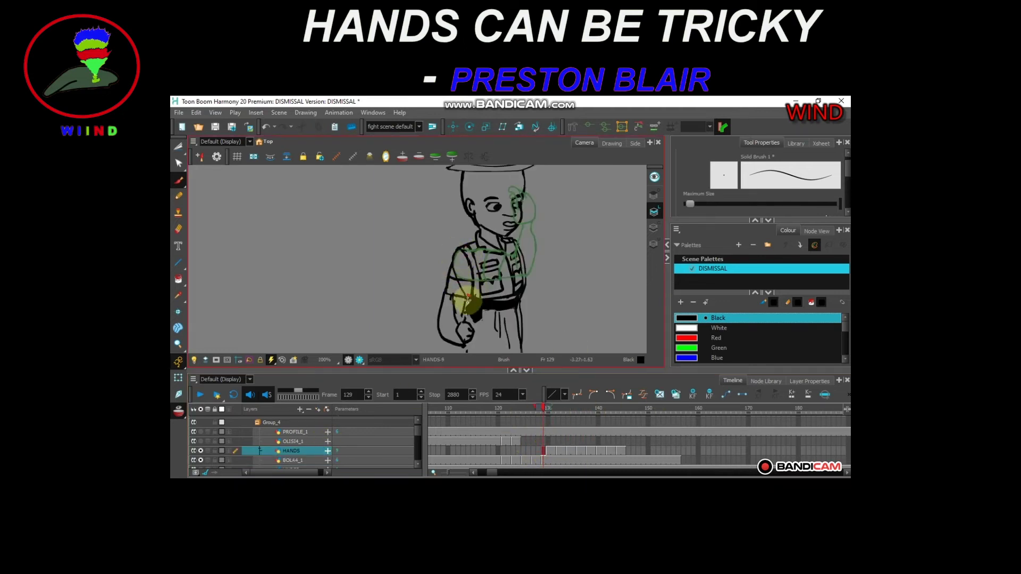
mouse_move(467, 301)
mouse_down()
mouse_move(476, 256)
mouse_move(473, 304)
mouse_move(499, 336)
mouse_move(455, 240)
mouse_move(474, 266)
mouse_move(488, 303)
mouse_up()
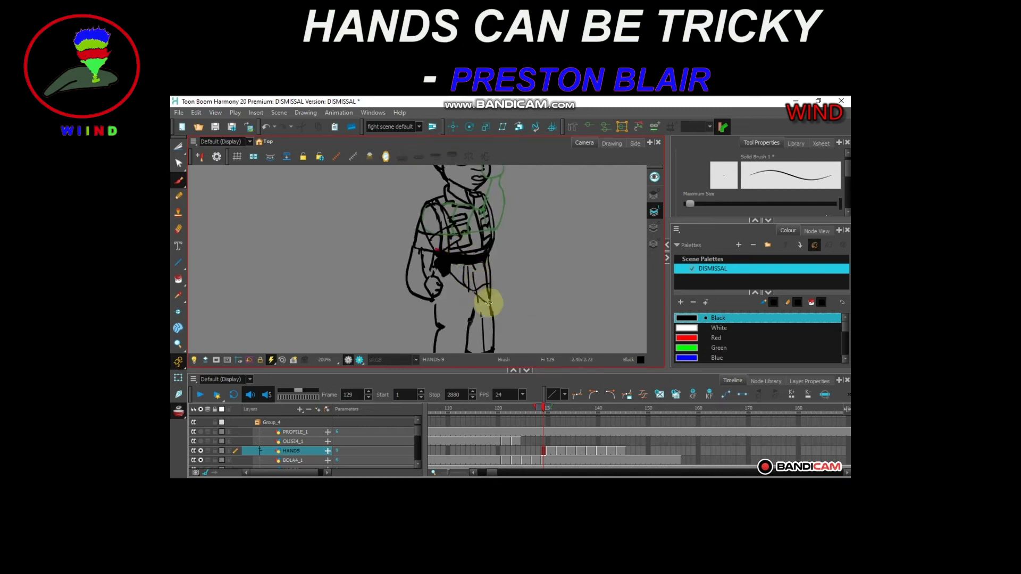
Insert an empty frame at 130 on the HANDS layer and draw the arm with the forearm held forward and the hand turned up.
click(547, 452)
key(shift+r)
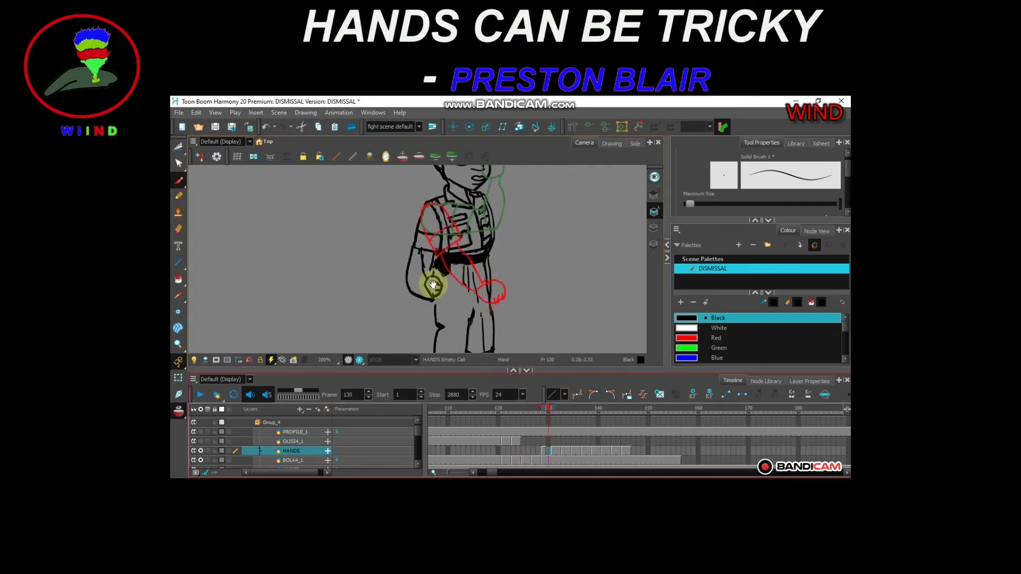
drag(433, 285, 433, 324)
mouse_move(430, 241)
mouse_down()
mouse_move(458, 264)
mouse_move(470, 295)
mouse_move(469, 273)
mouse_move(498, 268)
mouse_move(511, 280)
mouse_move(524, 254)
mouse_move(517, 282)
mouse_up()
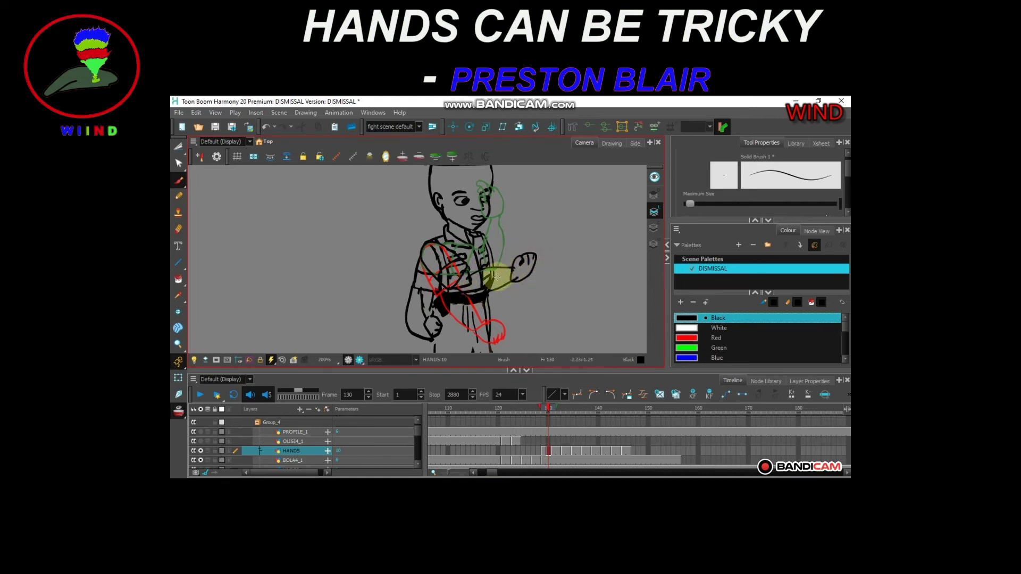
Step through the HANDS drawings from frame 130 to 139 to examine the spacing of the arm's motion.
key(period)
key(period)
key(period)
key(period)
key(period)
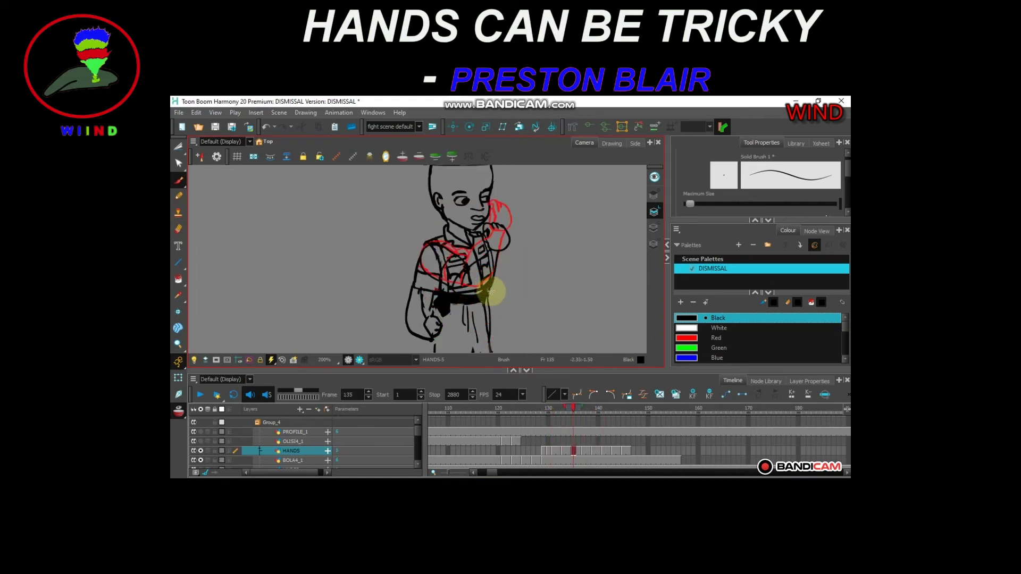
key(period)
key(period)
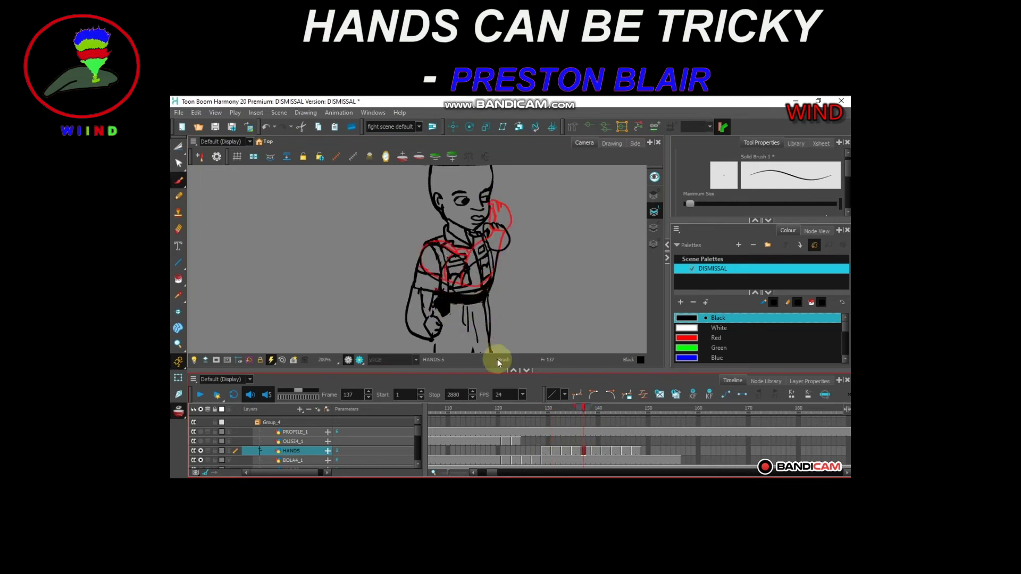
key(g)
key(f)
key(g)
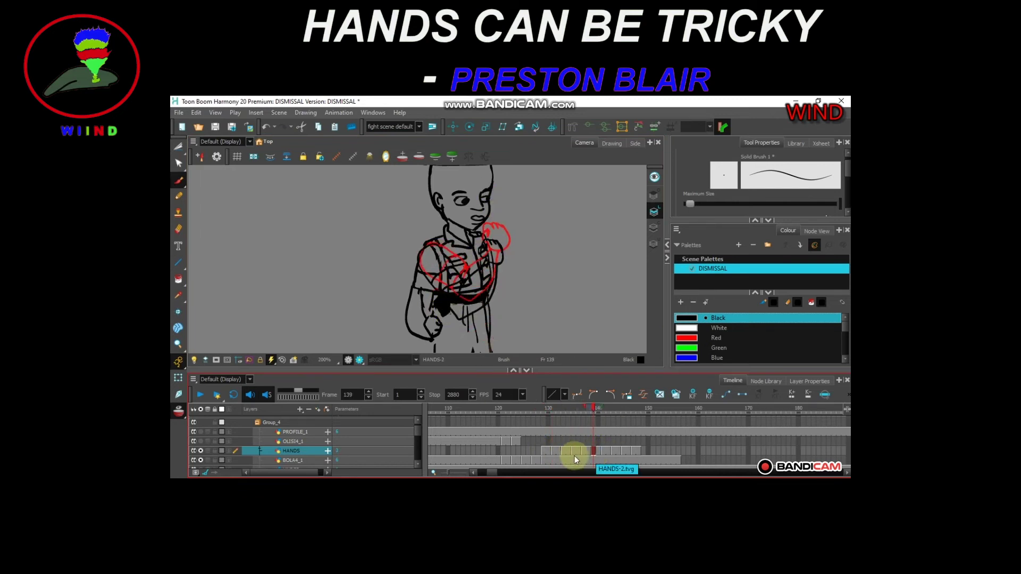
key(f)
Insert an empty frame at 139 on the HANDS layer and draw the in-between fist, upper arm and sleeve against the onion skin.
click(592, 451)
key(Insert)
key(2)
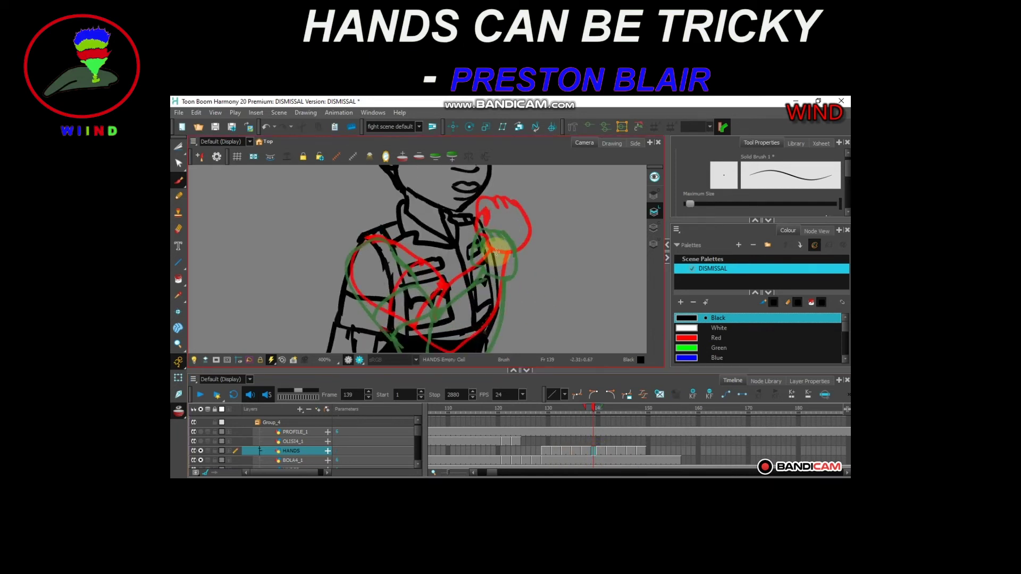
mouse_move(483, 219)
mouse_down()
mouse_move(482, 246)
mouse_move(512, 226)
mouse_up()
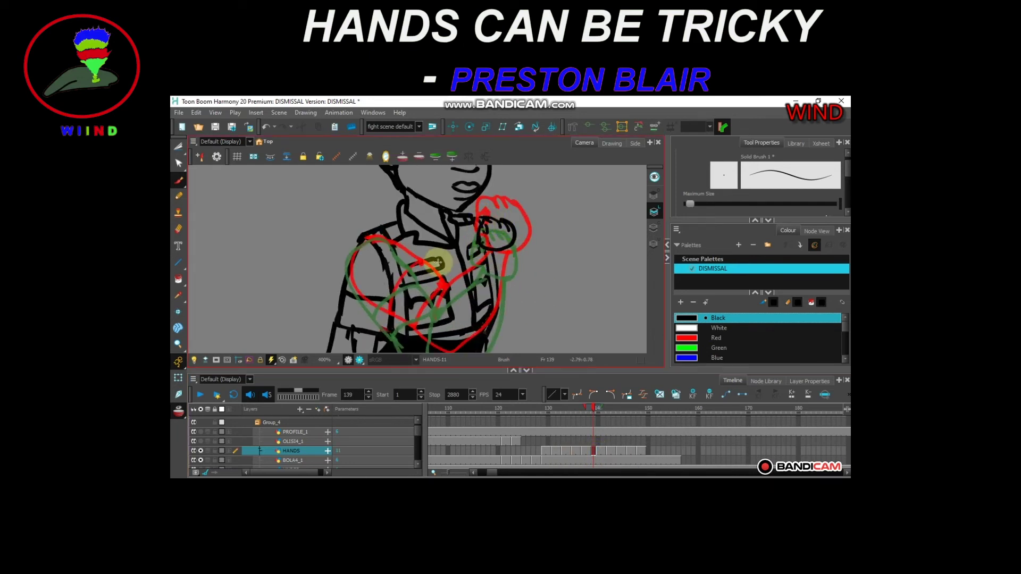
drag(379, 240, 444, 286)
mouse_move(440, 291)
mouse_down()
mouse_move(395, 328)
mouse_move(351, 287)
mouse_move(374, 241)
mouse_up()
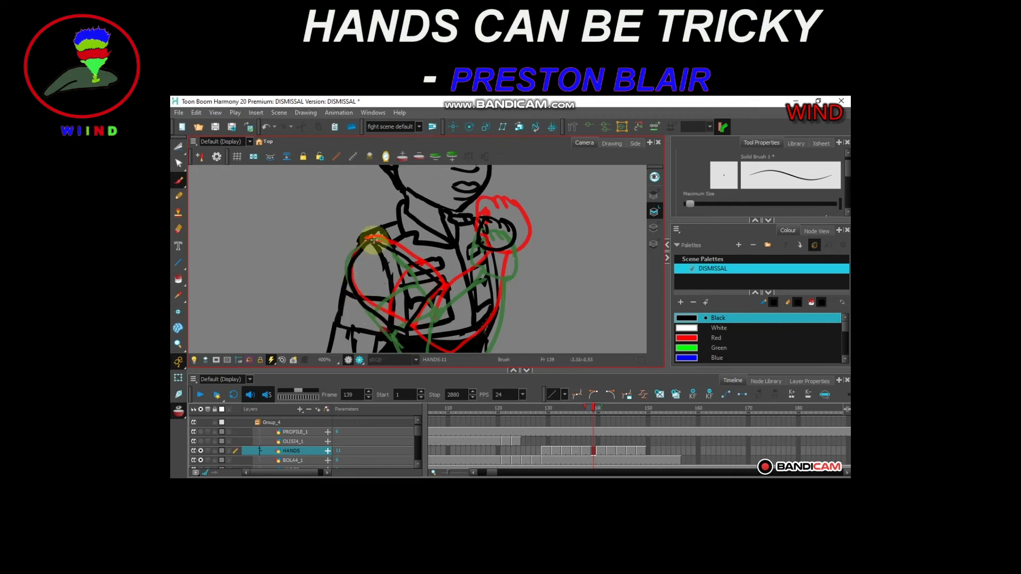
Draw the in-between forearm and elbow at frame 139, joining the sleeve to the fist.
mouse_move(417, 267)
mouse_down()
mouse_move(388, 311)
mouse_move(451, 295)
mouse_move(508, 234)
mouse_up()
drag(508, 215, 509, 250)
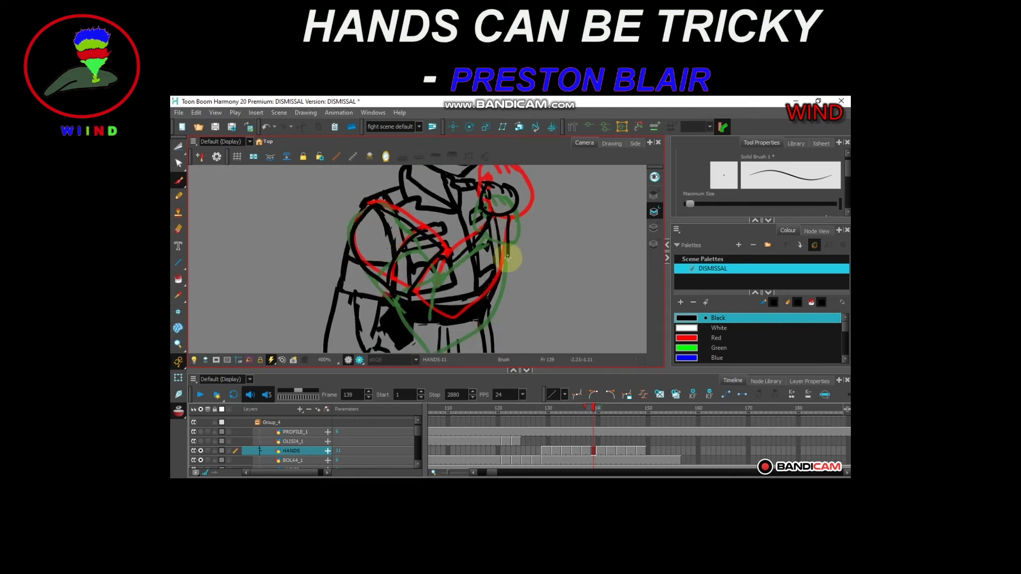
mouse_move(414, 292)
mouse_down()
mouse_move(444, 324)
mouse_move(511, 256)
mouse_up()
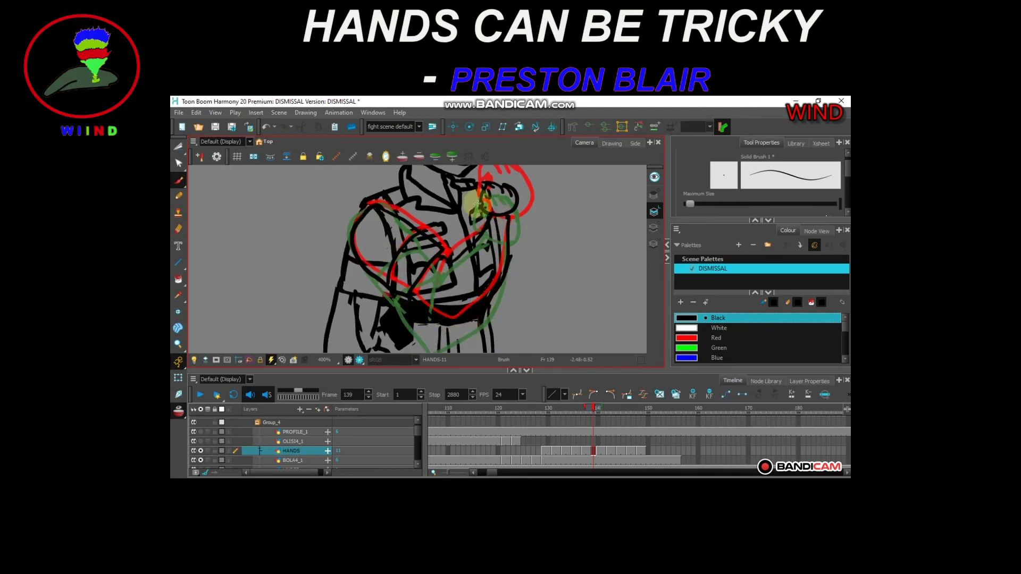
Paste a copy of the new in-between arm into the empty frame 139 on the HANDS layer as the base for another in-between.
click(588, 451)
click(592, 452)
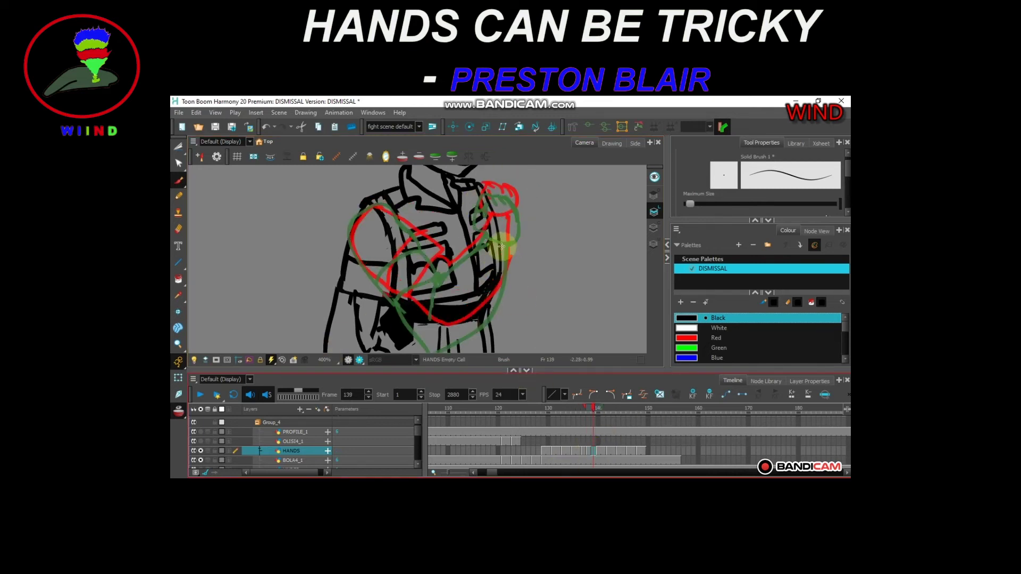
scroll(500, 276, down, 1)
click(592, 451)
key(ctrl+v)
key(alt+t)
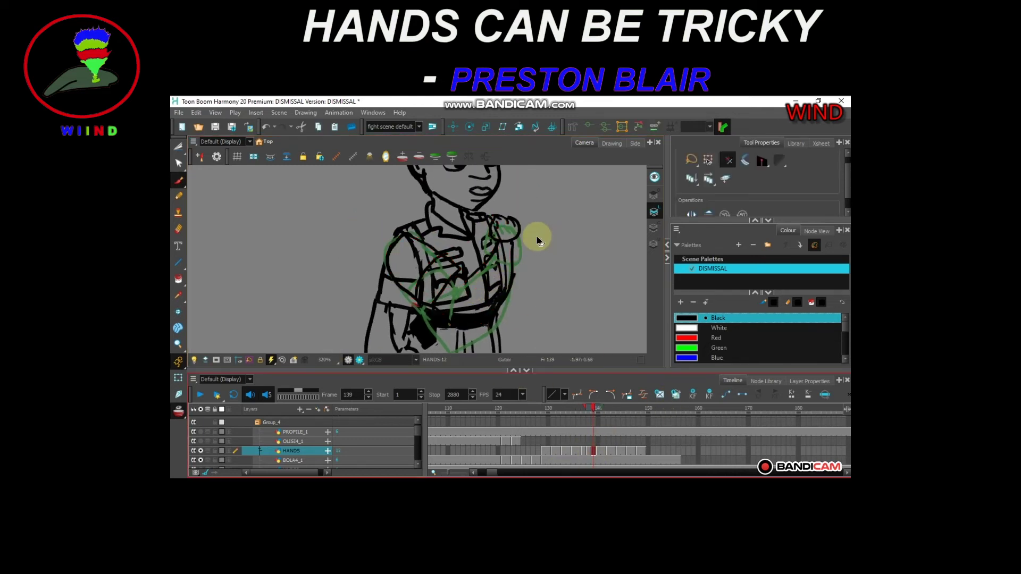
Hide the body layer, cut out the frame 139 forearm and fist with the Cutter tool, and shift them slightly upward.
drag(536, 235, 523, 266)
click(201, 451)
click(200, 450)
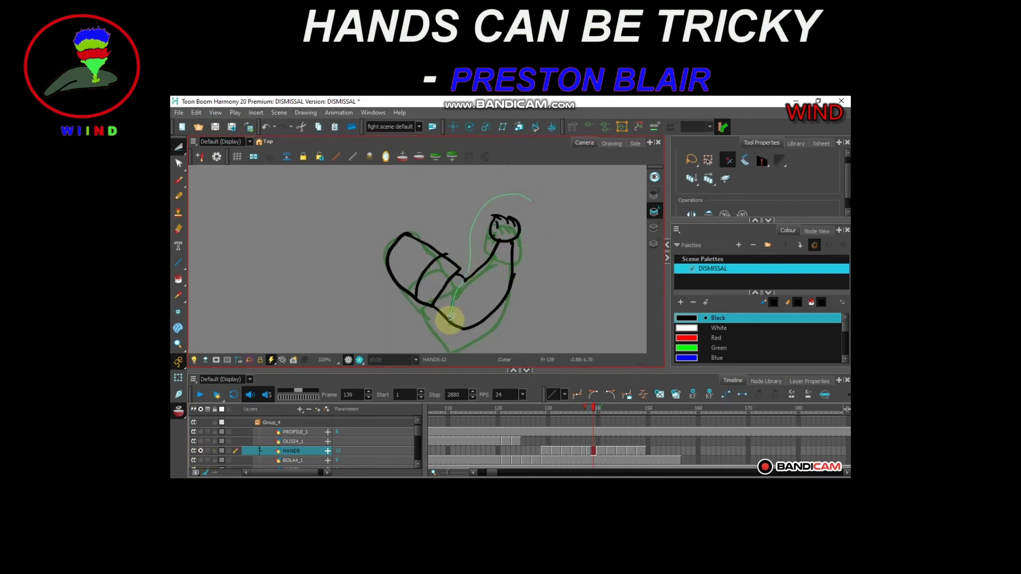
mouse_move(460, 255)
mouse_down()
mouse_move(428, 307)
mouse_move(452, 249)
mouse_up()
key(Escape)
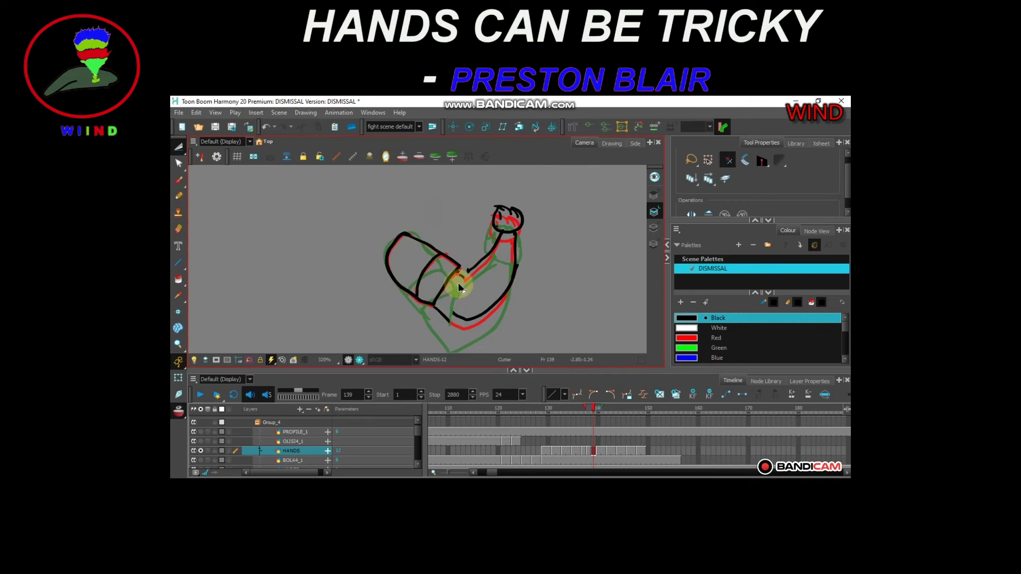
Redraw the elbow lines joining the shifted forearm to the sleeve at frame 139 and cut away the excess.
key(alt+b)
key(alt+t)
drag(482, 311, 471, 313)
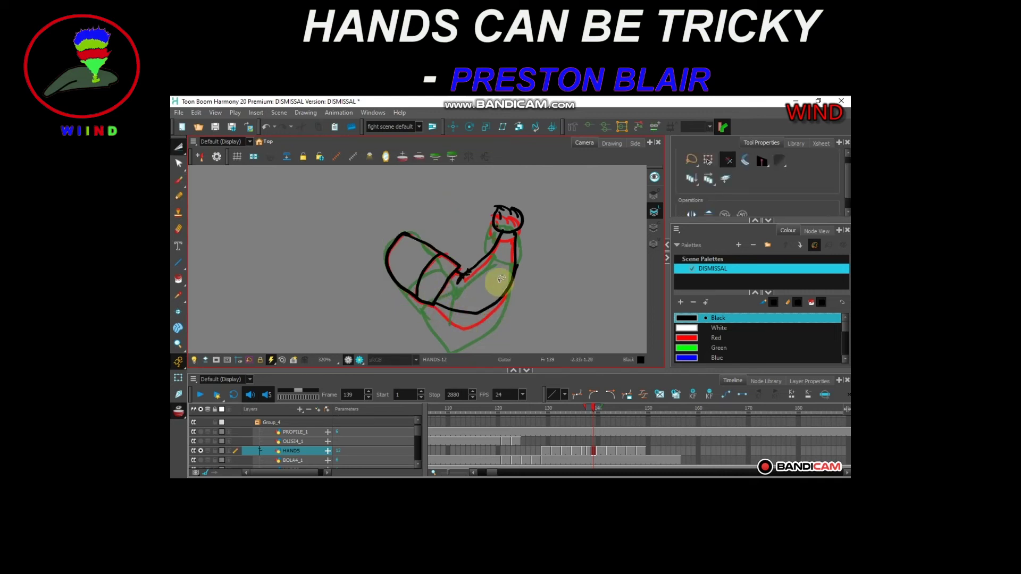
Show the body layer again and play back the scene to check the arm with the new in-betweens.
scroll(485, 283, down, 2)
click(200, 450)
click(201, 459)
click(200, 452)
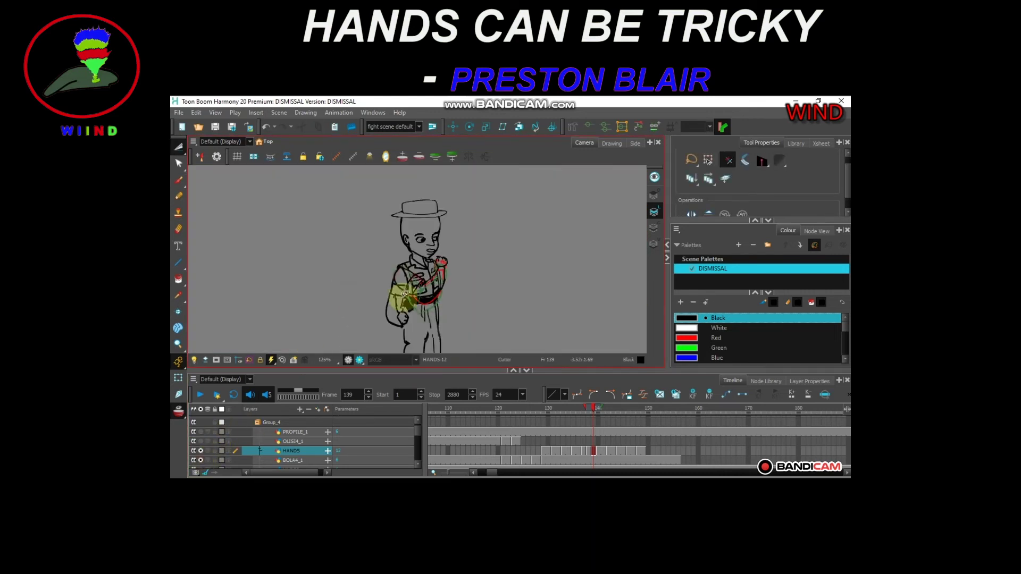
click(200, 394)
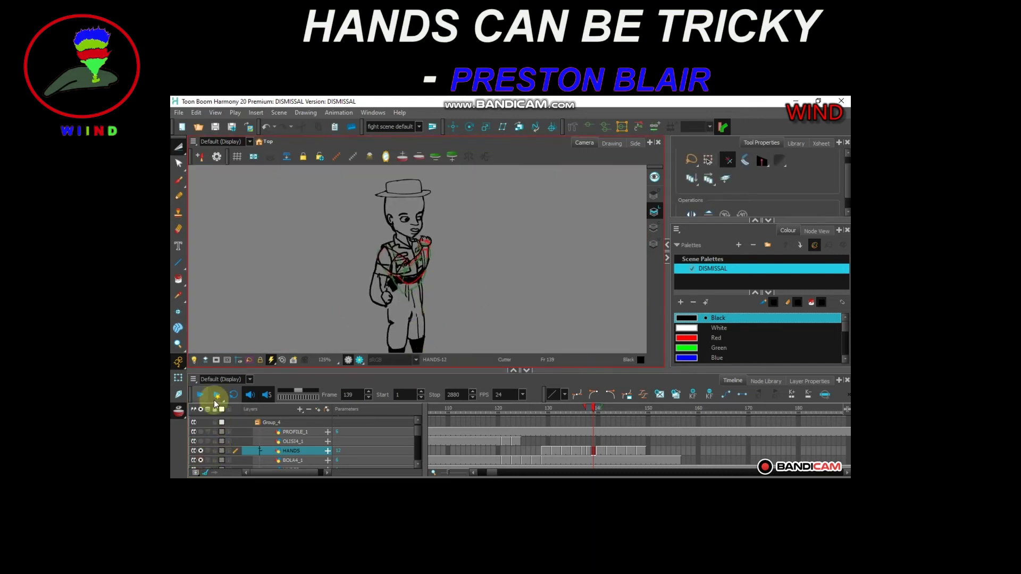
Lengthen the exposures of the BOLA4_1 and HANDS drawings from frame 121 onward and play back the slower motion.
click(504, 460)
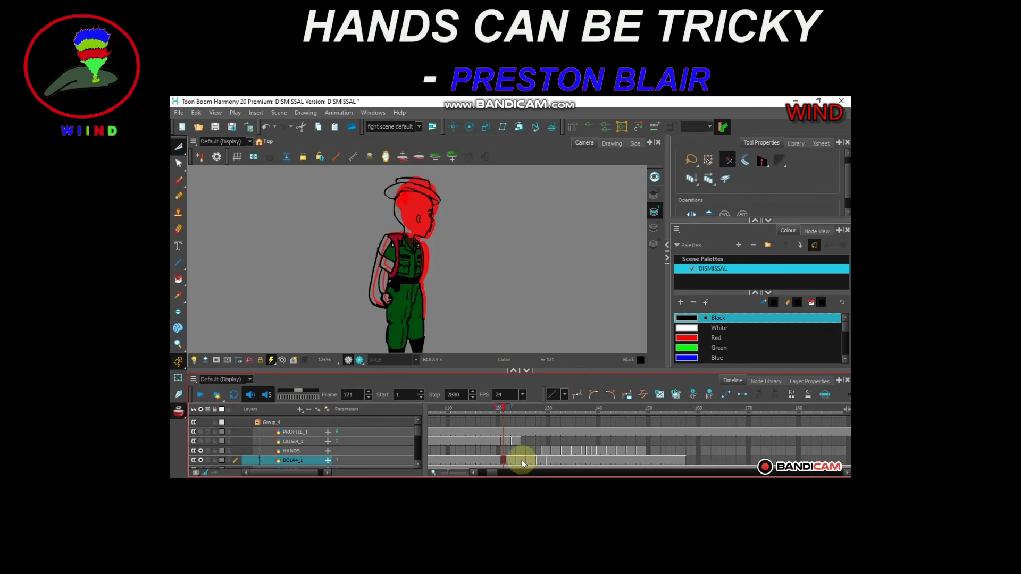
click(521, 460)
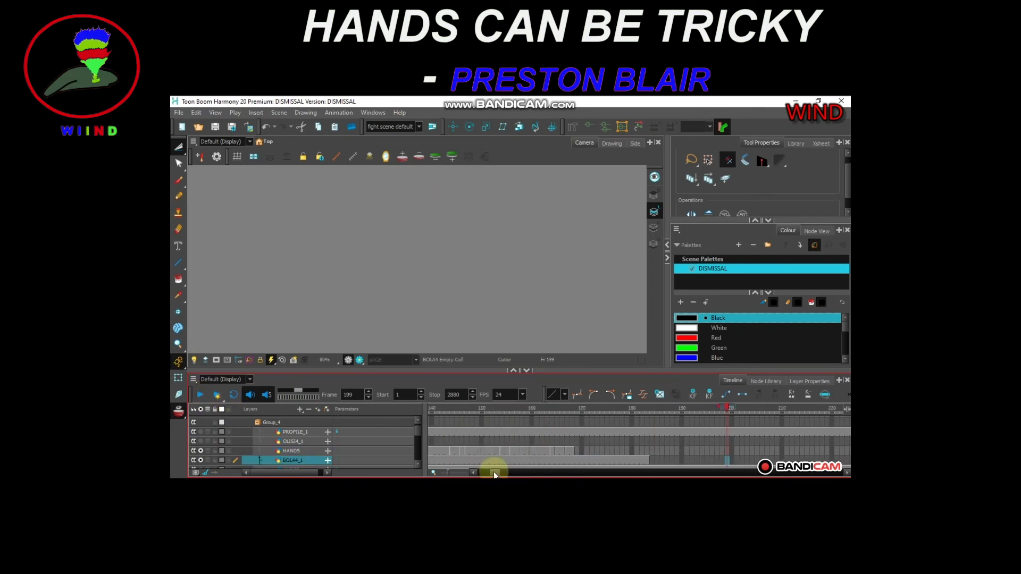
click(200, 395)
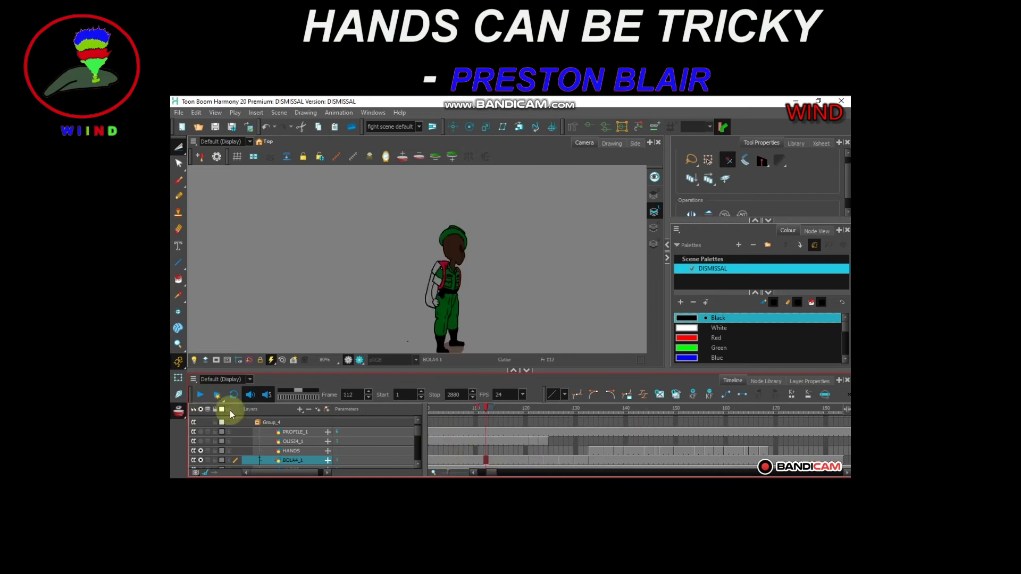
click(201, 396)
click(201, 397)
Compare the boy's BOLA4_1 drawings at frames 128 and 130 on the timeline.
drag(492, 472, 488, 472)
click(604, 460)
click(592, 461)
click(605, 462)
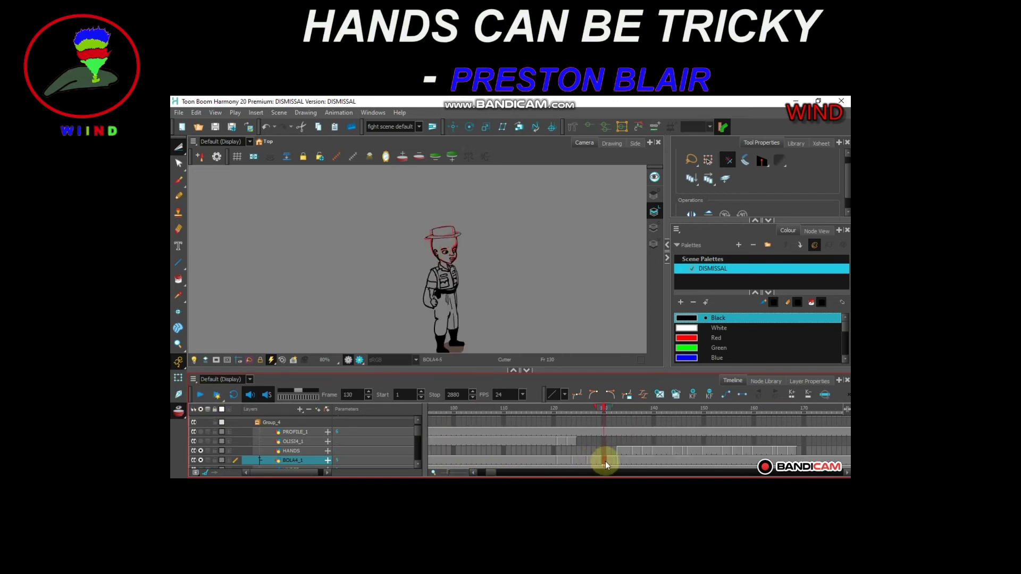
Check the BOLA4_1 drawings between frames 119 and 130 and mark frame 127 with a timeline marker.
click(546, 461)
click(577, 461)
click(604, 461)
click(553, 461)
click(563, 460)
click(572, 458)
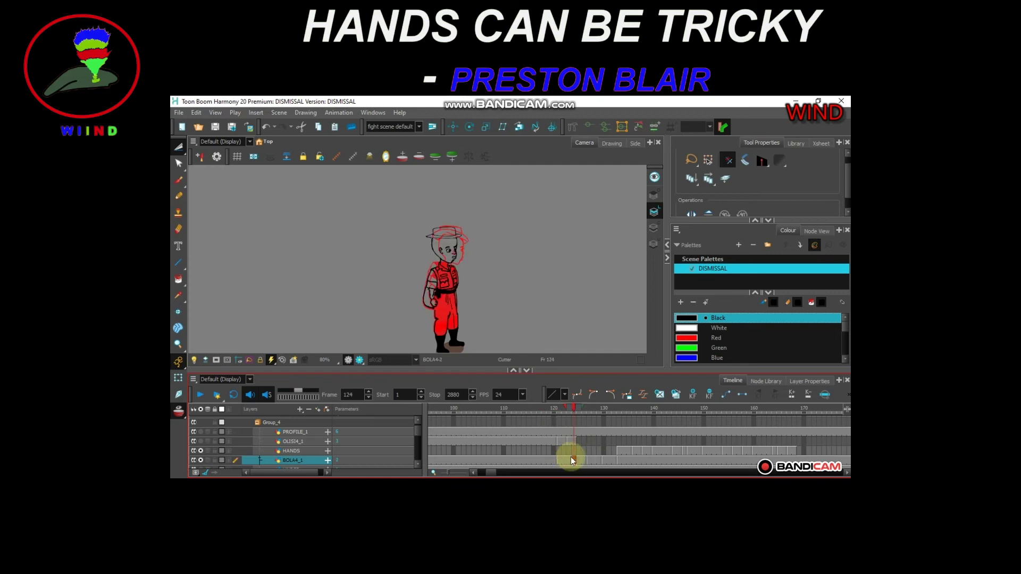
right_click(590, 458)
mouse_move(664, 164)
click(768, 165)
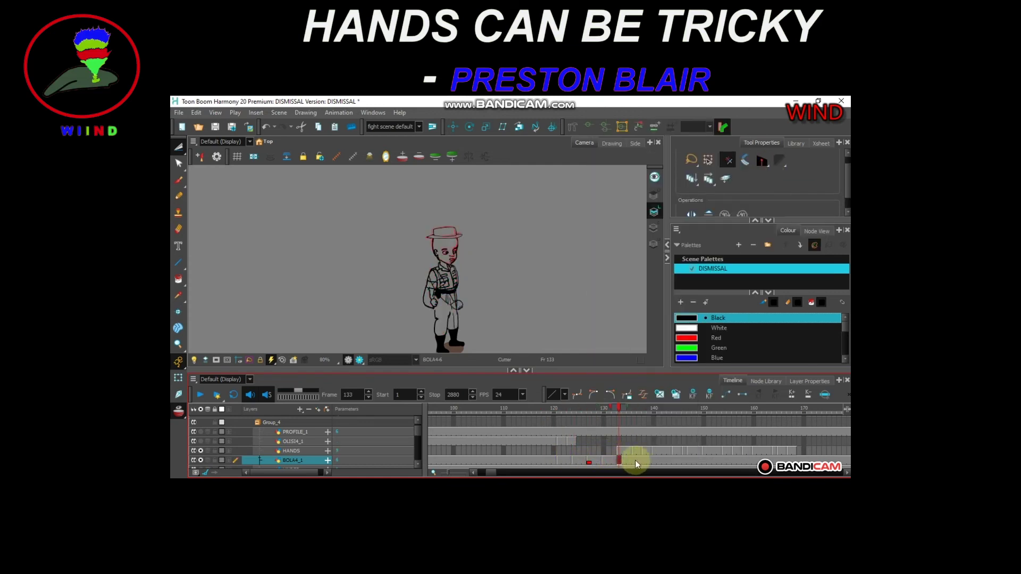
Compare the arm and body poses and mark frame 140 of the HANDS layer with a timeline marker.
click(646, 452)
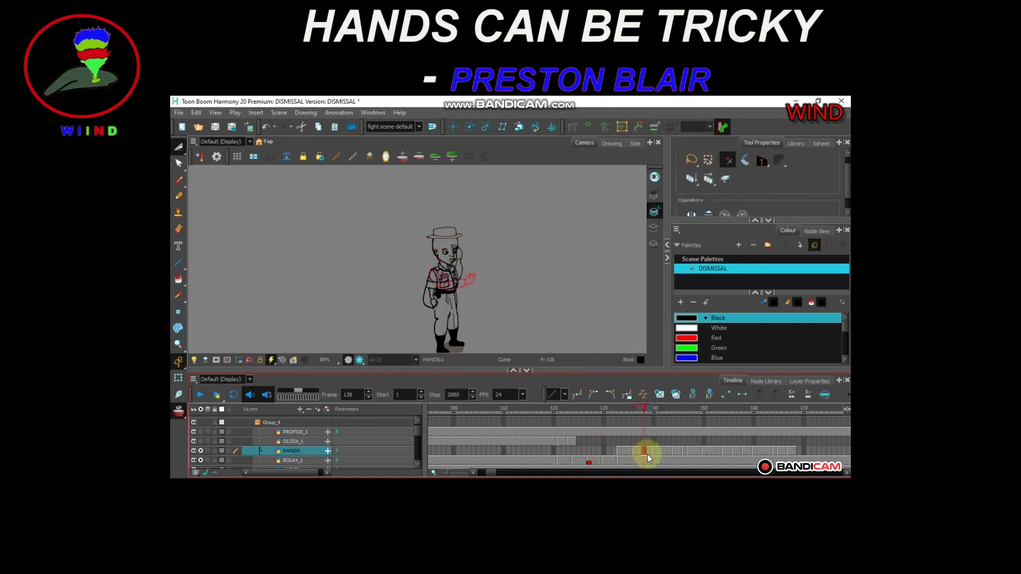
click(598, 460)
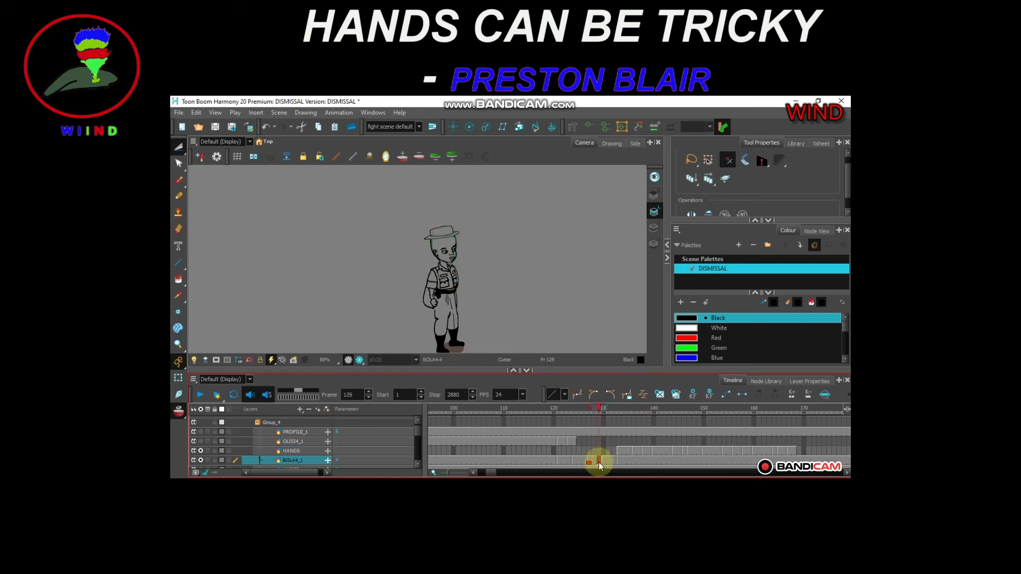
click(656, 450)
click(675, 451)
click(653, 450)
right_click(653, 450)
mouse_move(691, 161)
click(617, 162)
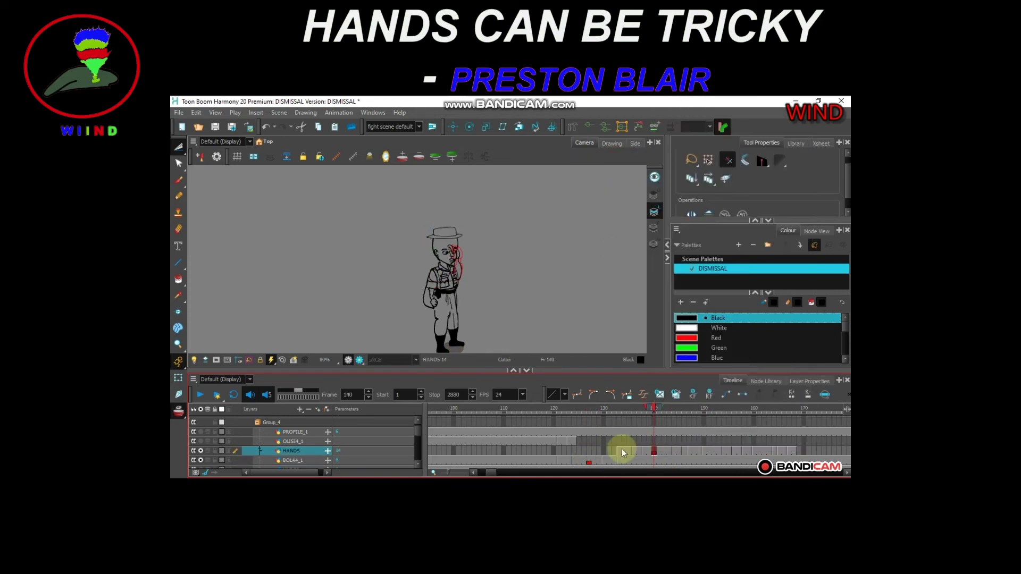
Mark the BOLA4_1 drawing at frame 133 and lengthen the exposures before it until the marker sits at frame 140.
click(608, 460)
right_click(618, 459)
click(741, 155)
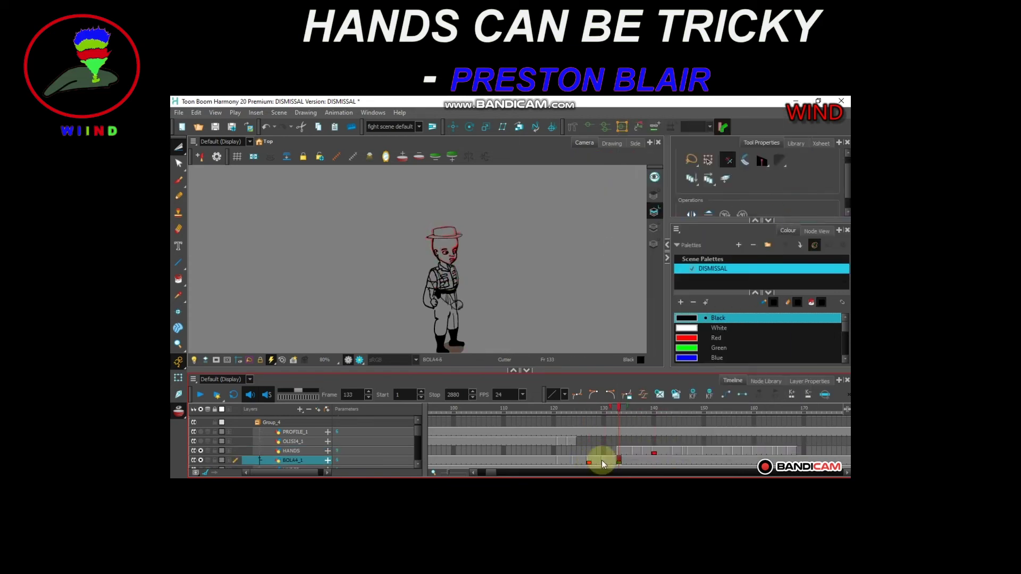
click(599, 461)
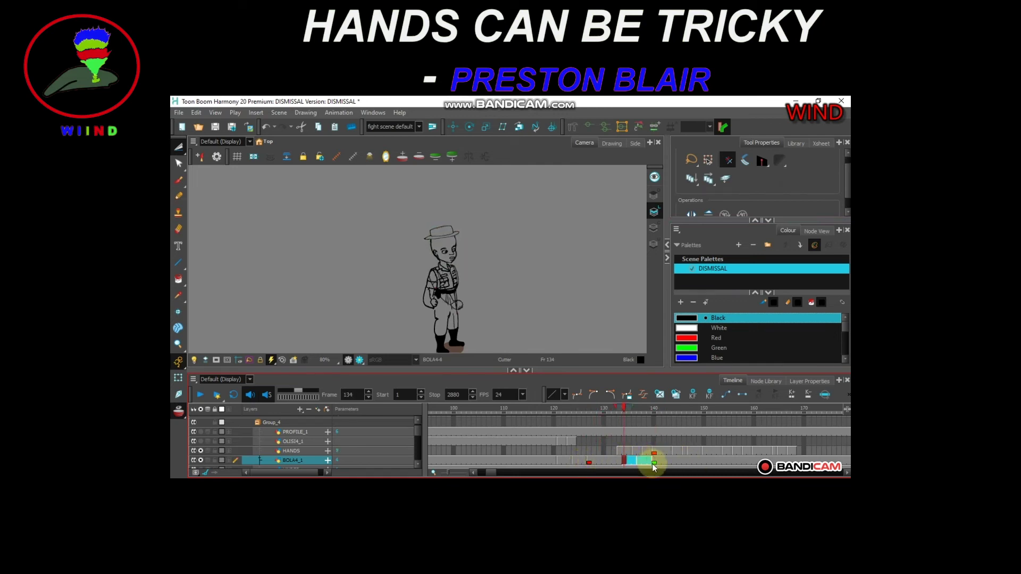
click(675, 460)
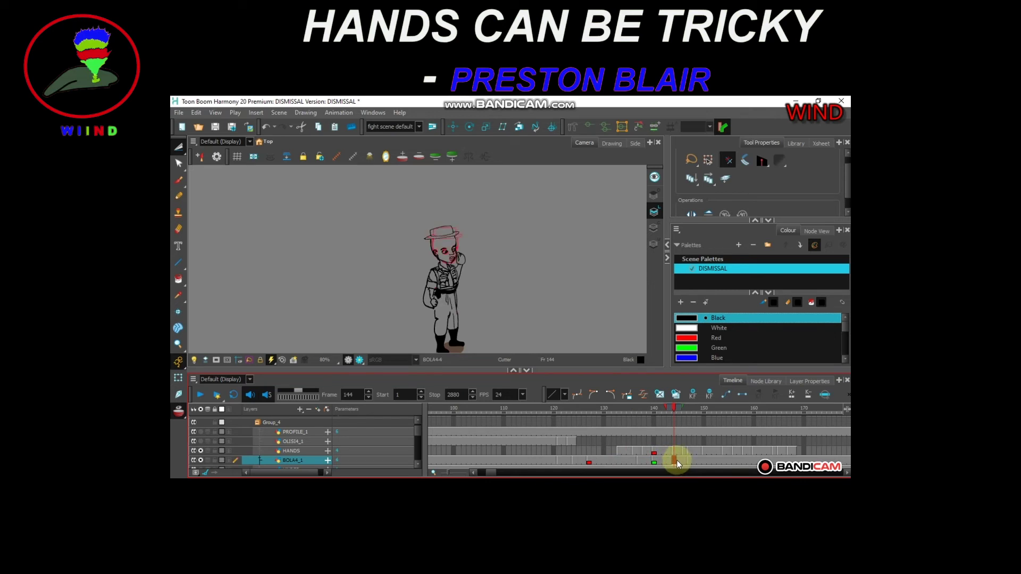
Play back the retimed motion and push the marked BOLA4_1 drawing one frame on to frame 141.
click(201, 394)
click(201, 394)
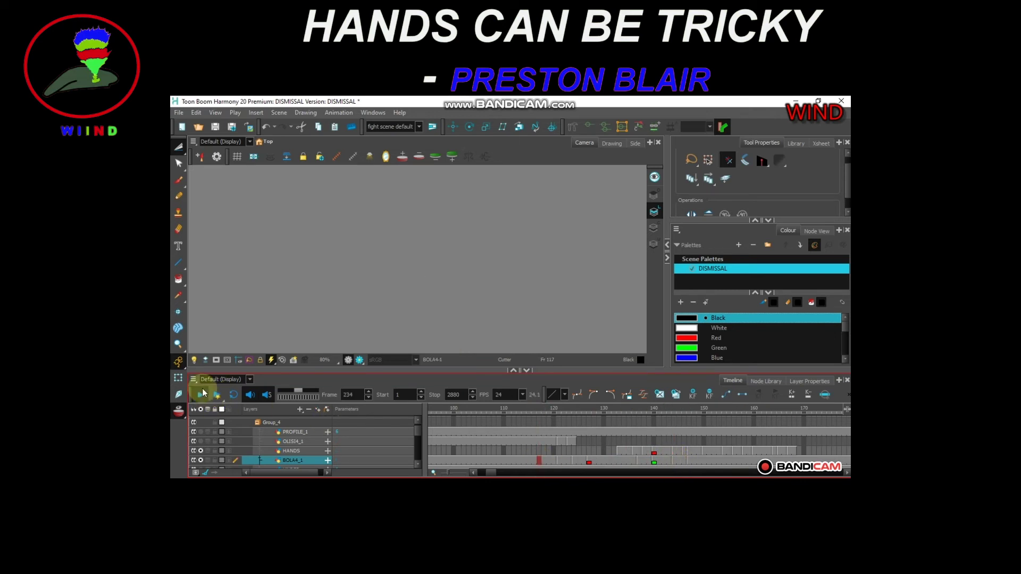
drag(492, 472, 495, 473)
click(492, 461)
click(201, 394)
click(203, 395)
click(584, 460)
click(629, 460)
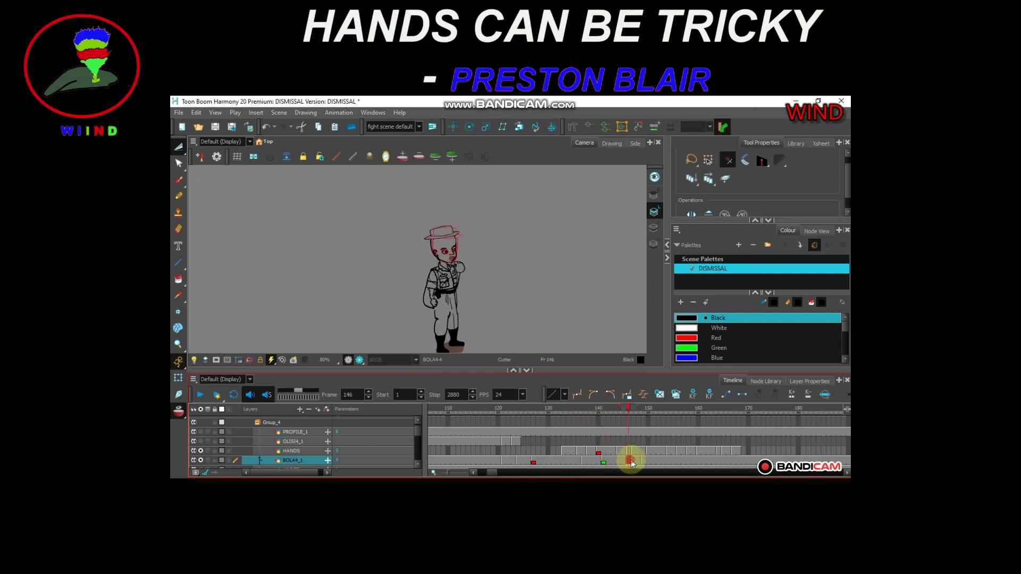
Adjust the empty exposure before the HANDS drawings so that the arm starts one frame later.
click(564, 451)
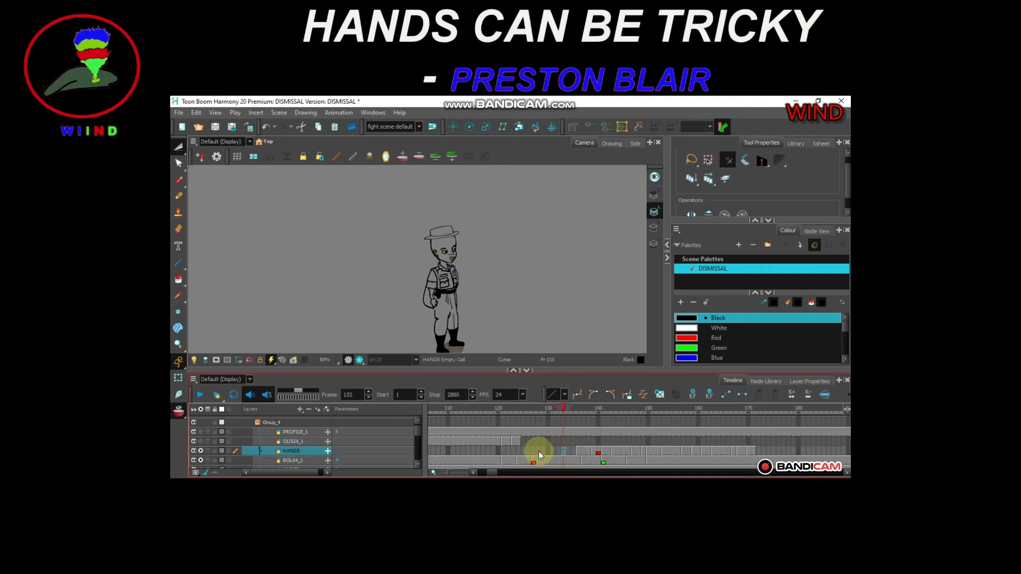
click(612, 452)
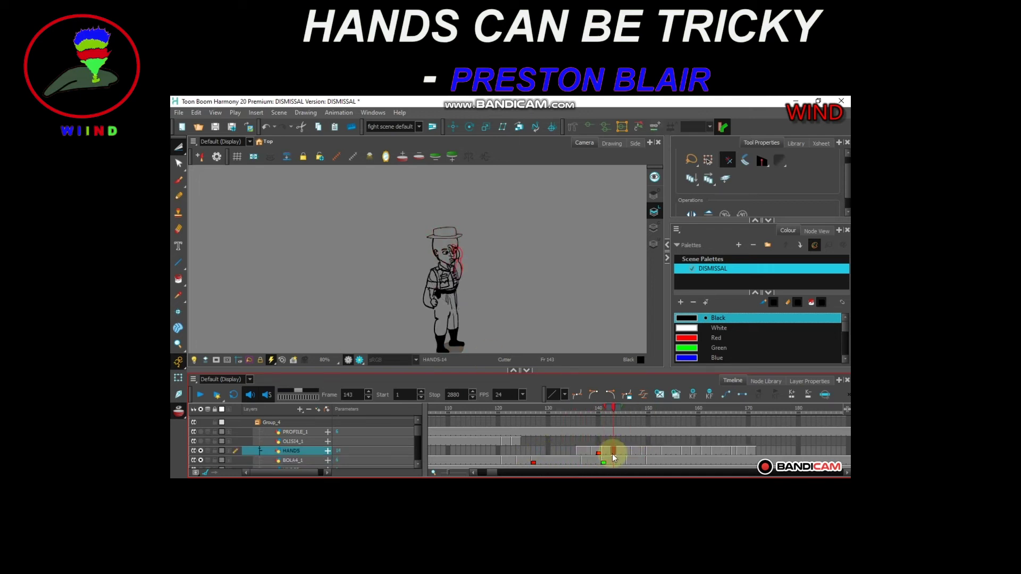
click(569, 452)
key(minus)
key(minus)
Compare the HANDS and BOLA4_1 drawings between frames 126 and 146 to check the arm against the head.
click(602, 452)
click(603, 461)
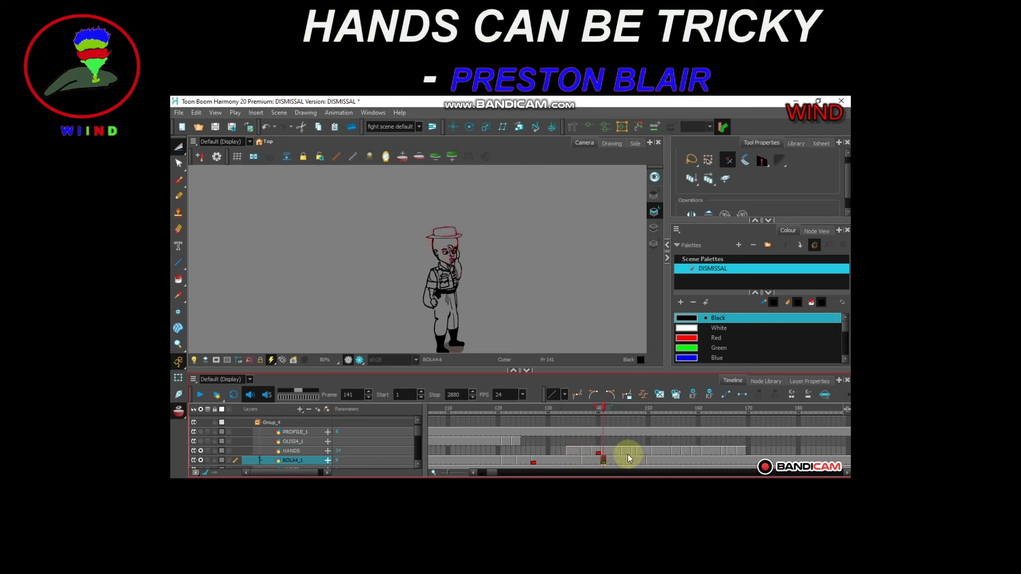
click(623, 452)
click(628, 461)
click(571, 460)
click(528, 461)
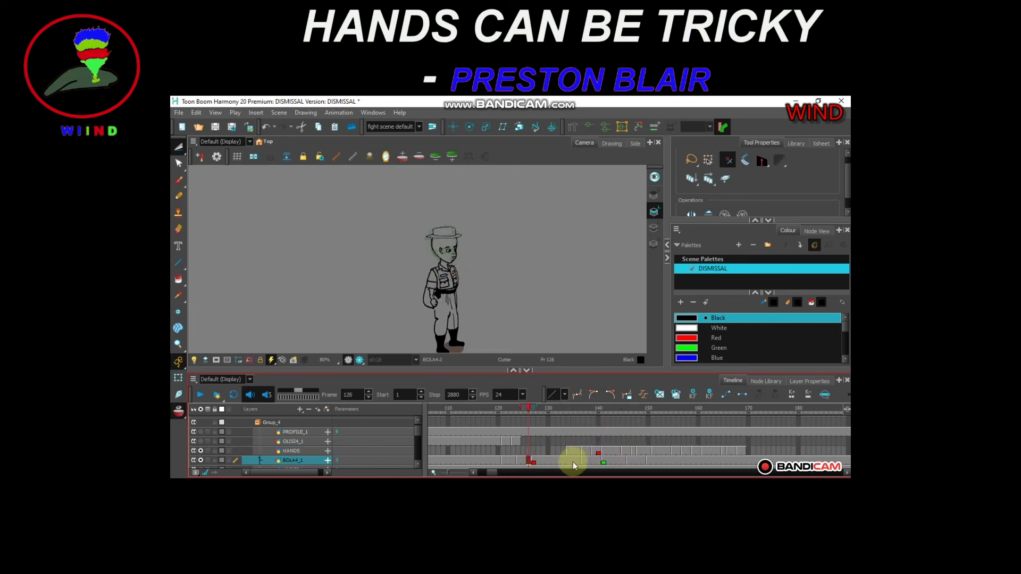
click(574, 461)
click(579, 451)
click(588, 451)
click(603, 460)
click(612, 461)
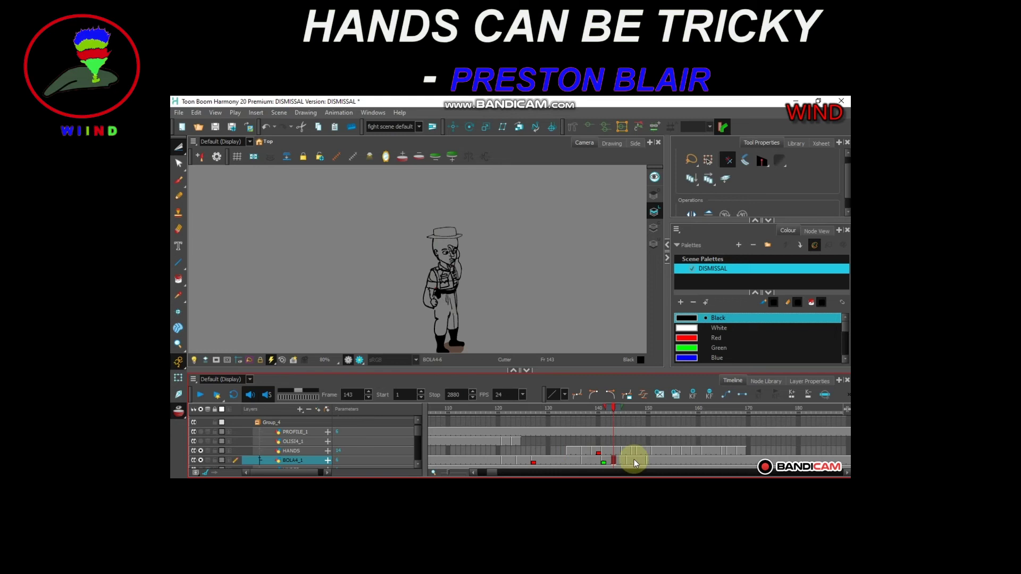
click(588, 461)
click(580, 460)
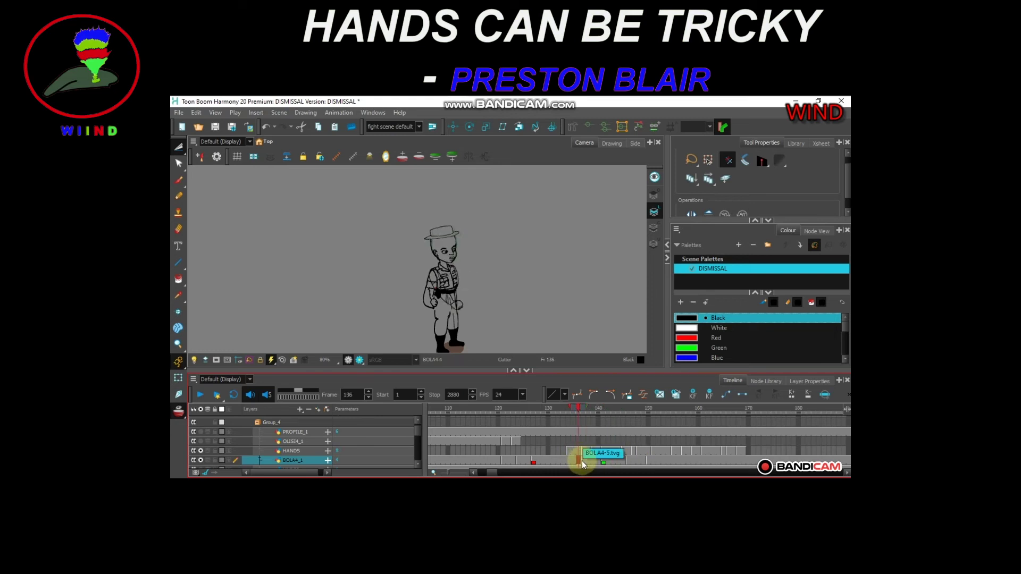
Adjust the boy's hat and head on the BOLA4_1 in-between at frame 136 and compare it with its neighbouring drawings.
scroll(408, 250, up, 4)
mouse_move(483, 227)
mouse_down()
mouse_move(402, 270)
mouse_move(463, 296)
mouse_up()
drag(513, 180, 508, 186)
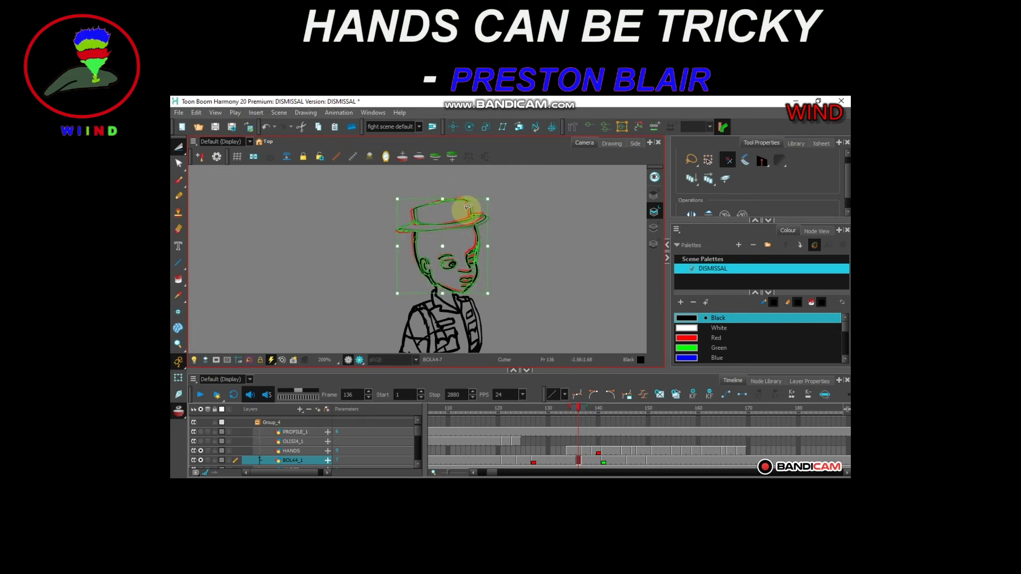
click(538, 299)
key(g)
key(g)
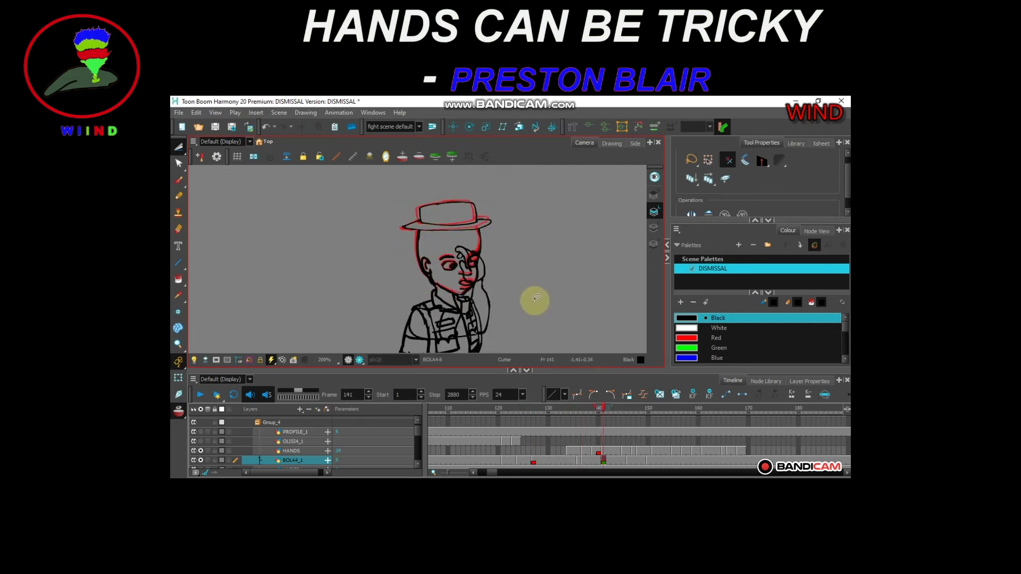
Flip through the BOLA4_1 drawings around frame 140 with onion skin on and off to compare the head positions.
key(comma)
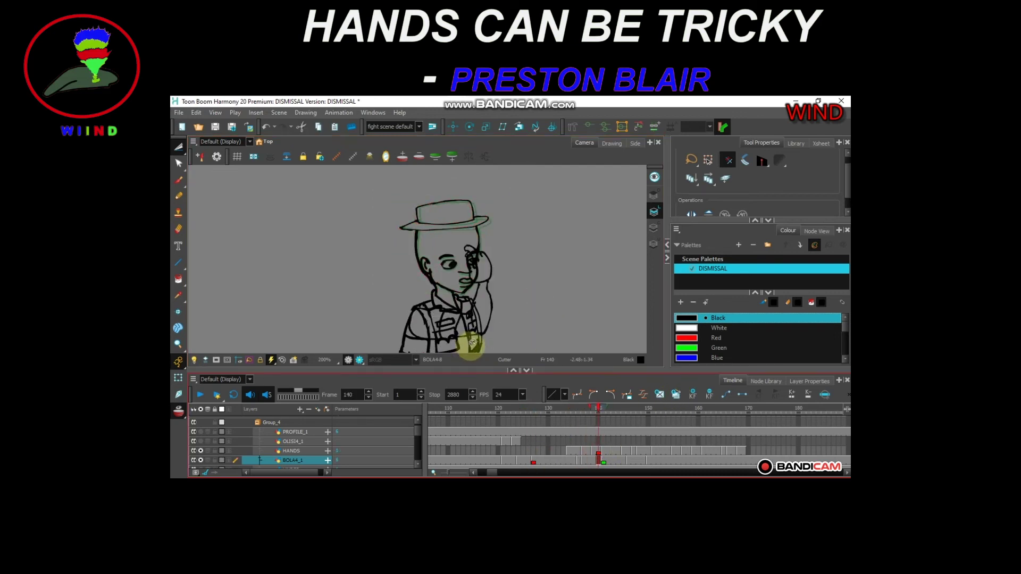
key(f)
key(f)
key(f)
key(g)
key(g)
key(g)
key(g)
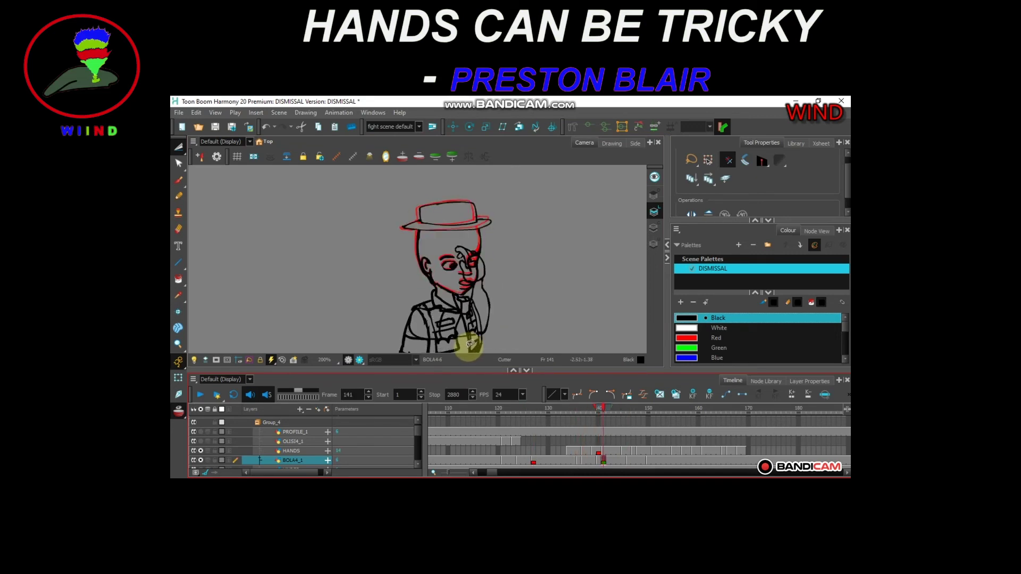
key(f)
key(f)
key(f)
key(f)
click(178, 411)
key(g)
key(g)
key(g)
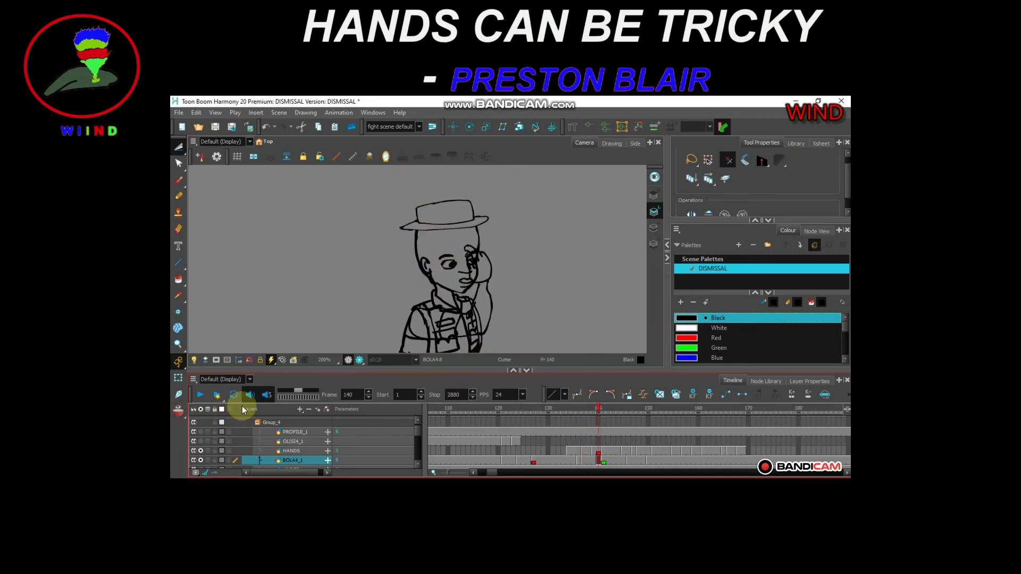
click(533, 461)
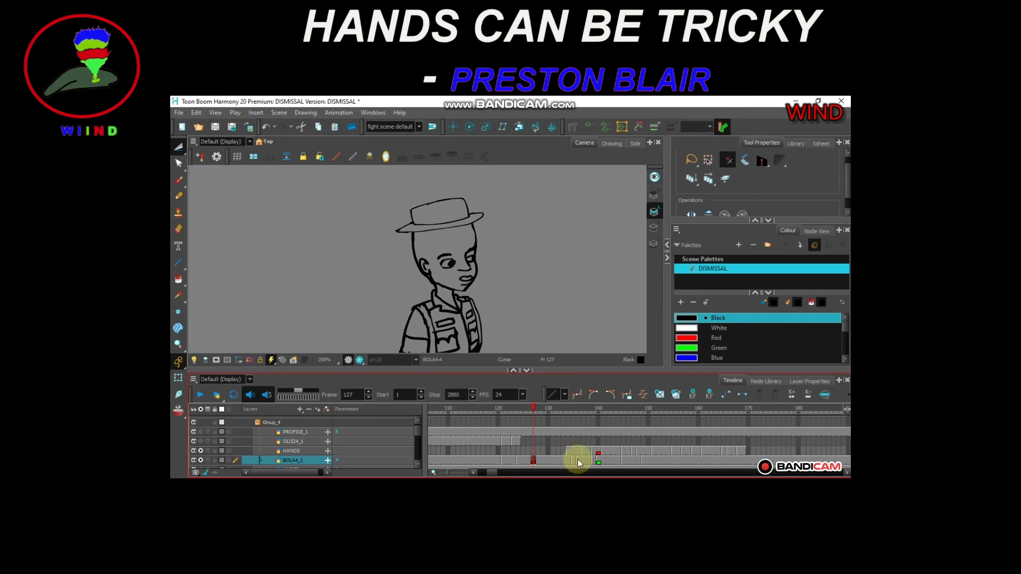
click(596, 459)
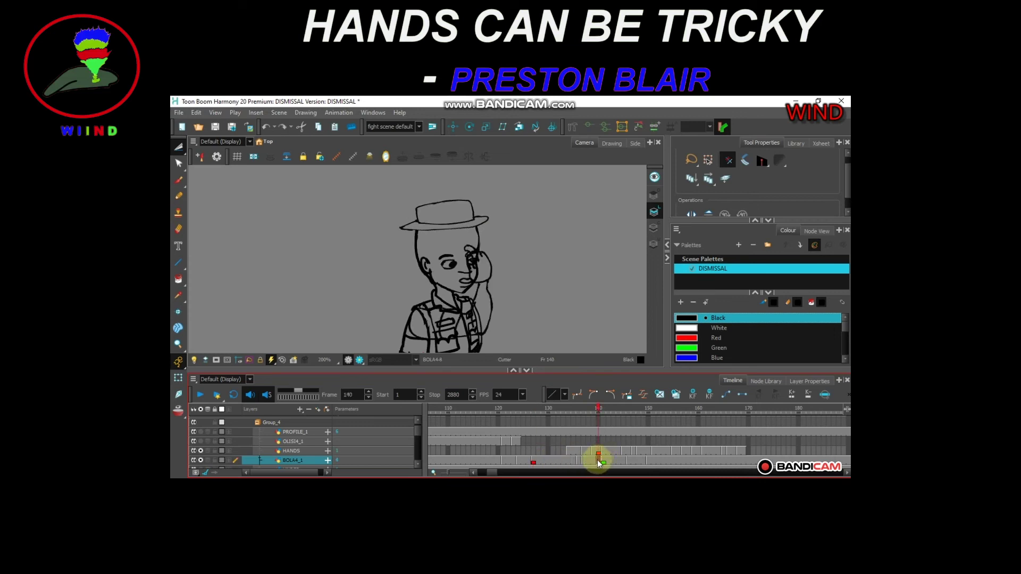
click(586, 460)
click(599, 461)
Turn onion skin on, adjust the boy's hat and head at frame 140 of BOLA4_1, and check the adjacent frames.
click(180, 410)
mouse_move(501, 219)
mouse_down()
mouse_move(479, 184)
mouse_move(441, 289)
mouse_move(503, 219)
mouse_up()
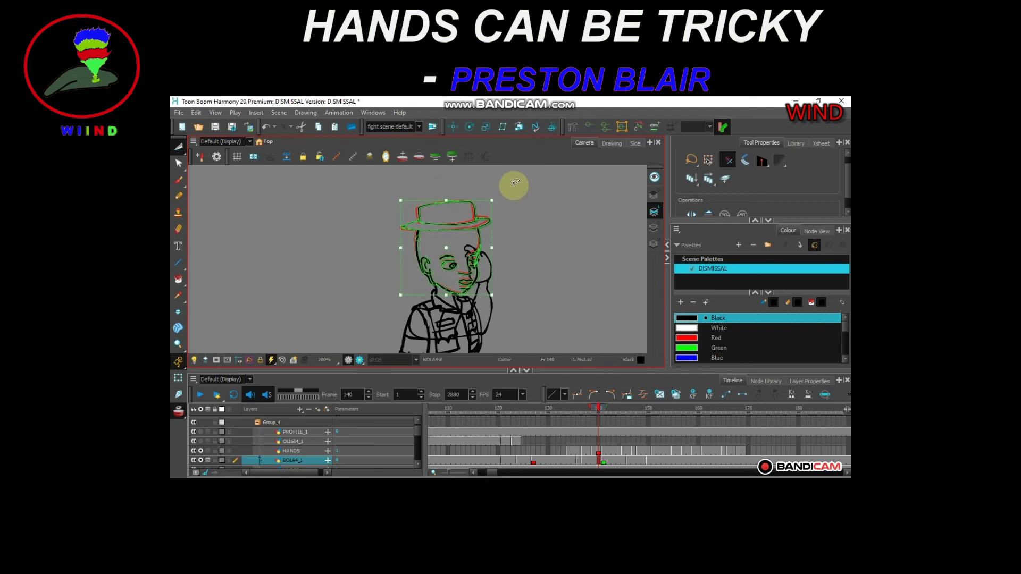
key(Delete)
key(.)
key(.)
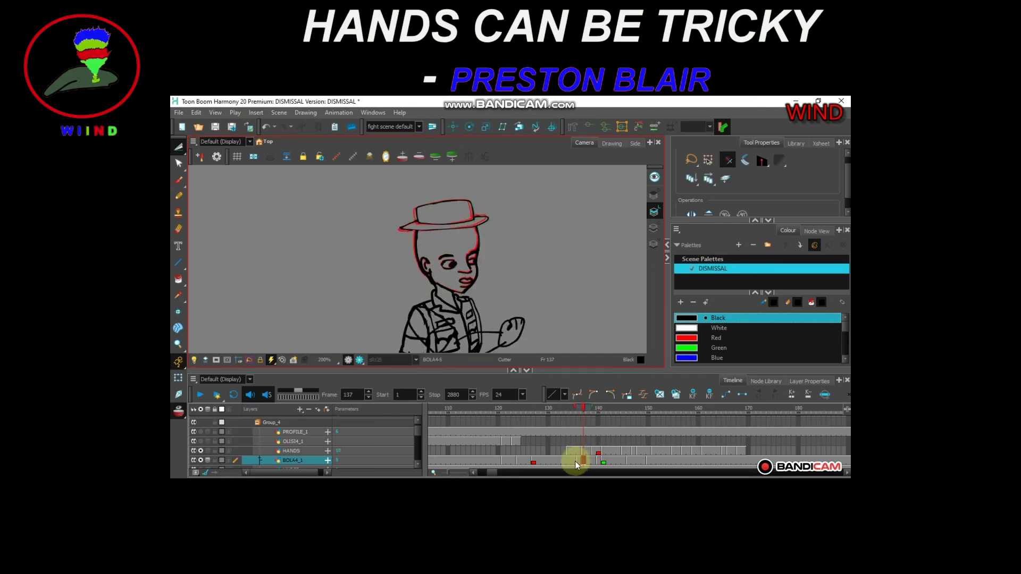
click(577, 462)
click(594, 461)
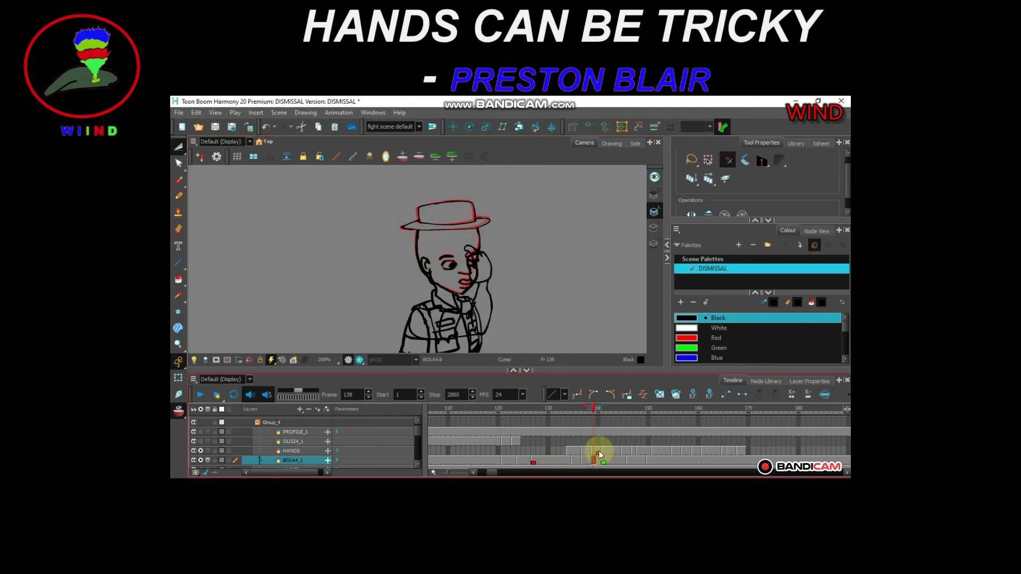
Replace the HANDS timeline marker at frame 140 with one at frame 141.
right_click(599, 453)
mouse_move(691, 157)
click(781, 270)
right_click(604, 450)
click(779, 157)
Lengthen the BOLA4_1 exposures and the empty HANDS exposure from about frame 130 to delay the arm and head motion.
click(548, 462)
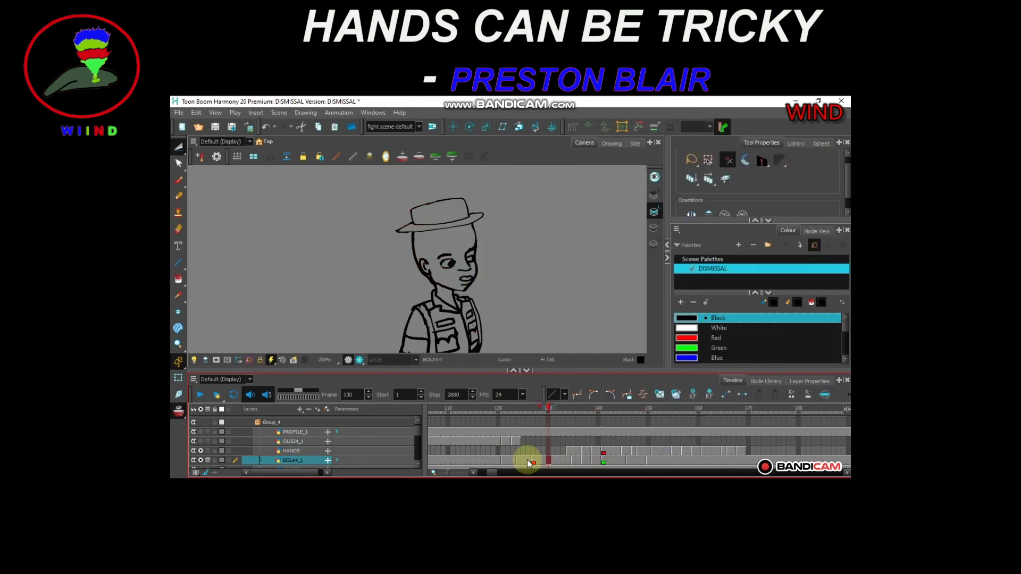
click(563, 450)
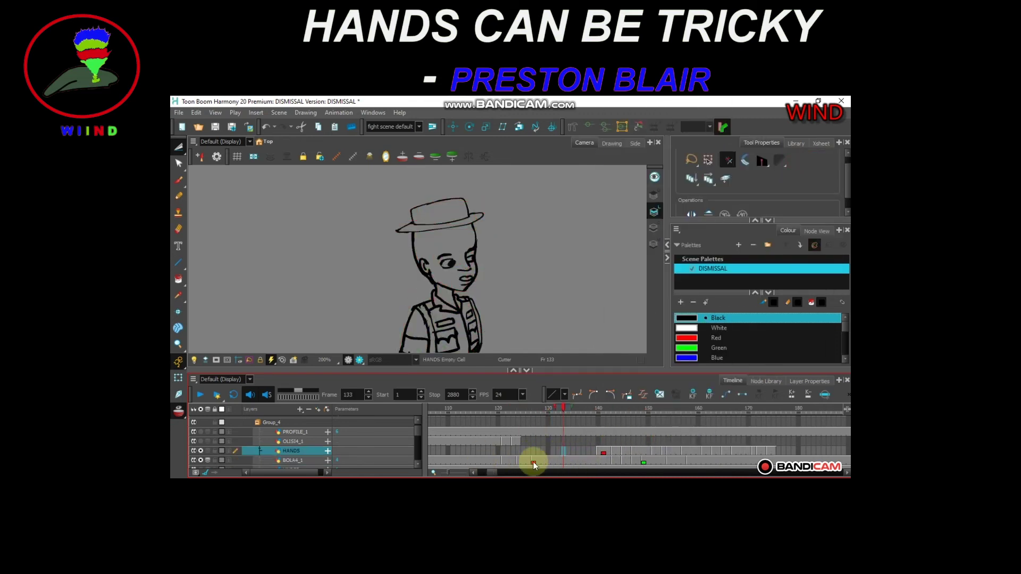
scroll(449, 256, down, 2)
Play back the scene from frame 108 and again from the beginning to check the delayed motion.
click(439, 461)
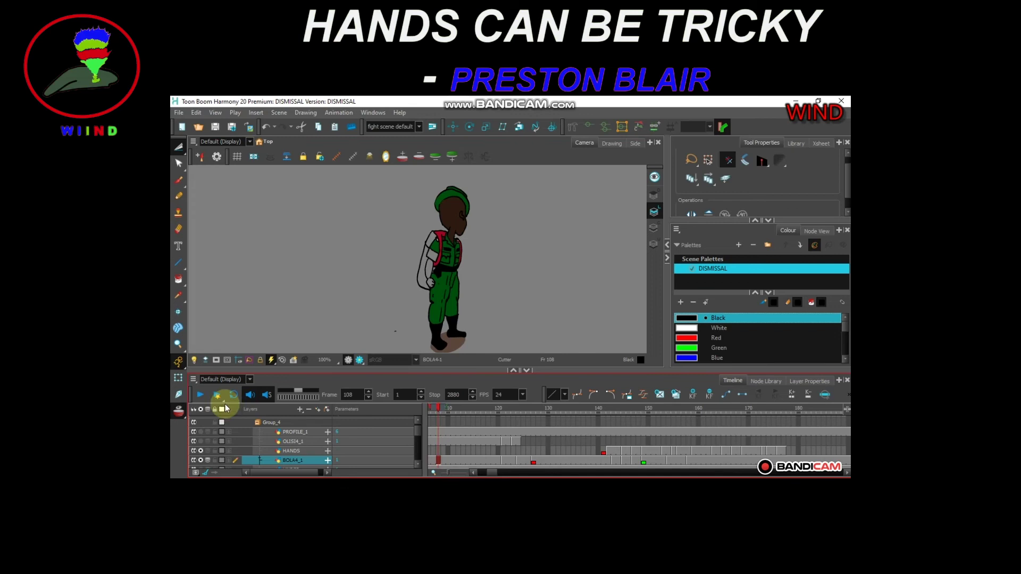
click(201, 395)
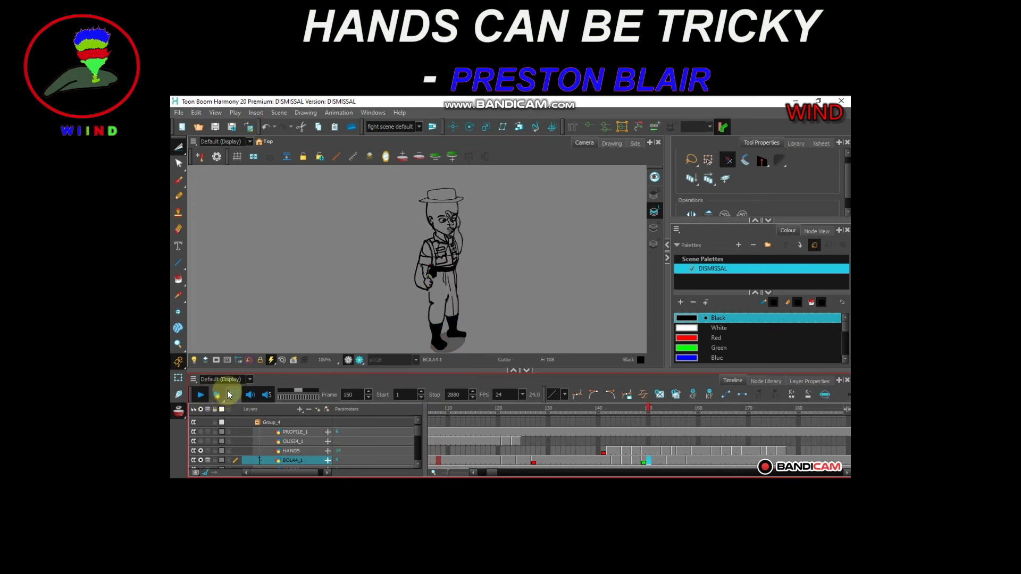
click(232, 394)
drag(501, 472, 477, 471)
click(435, 460)
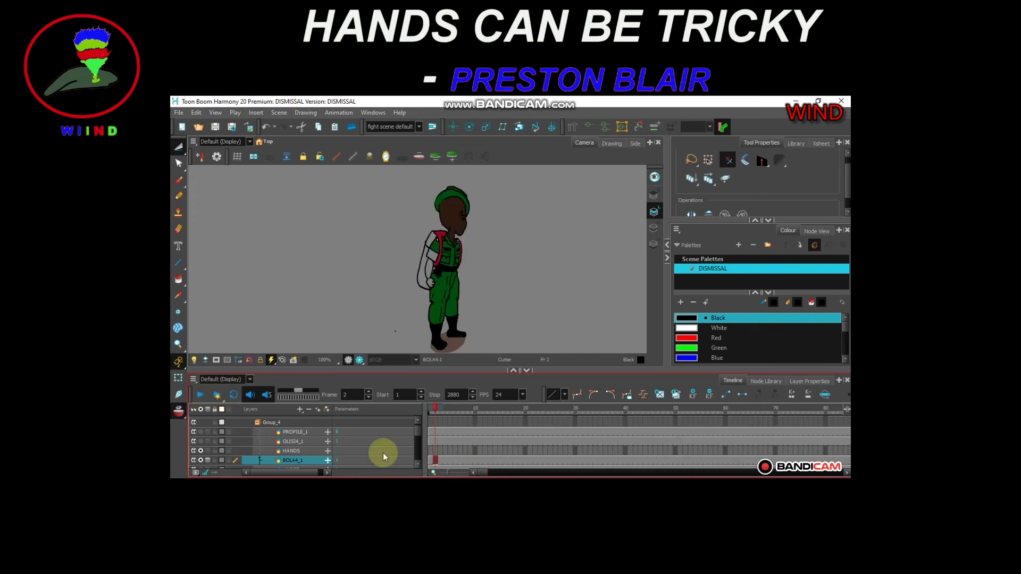
click(200, 394)
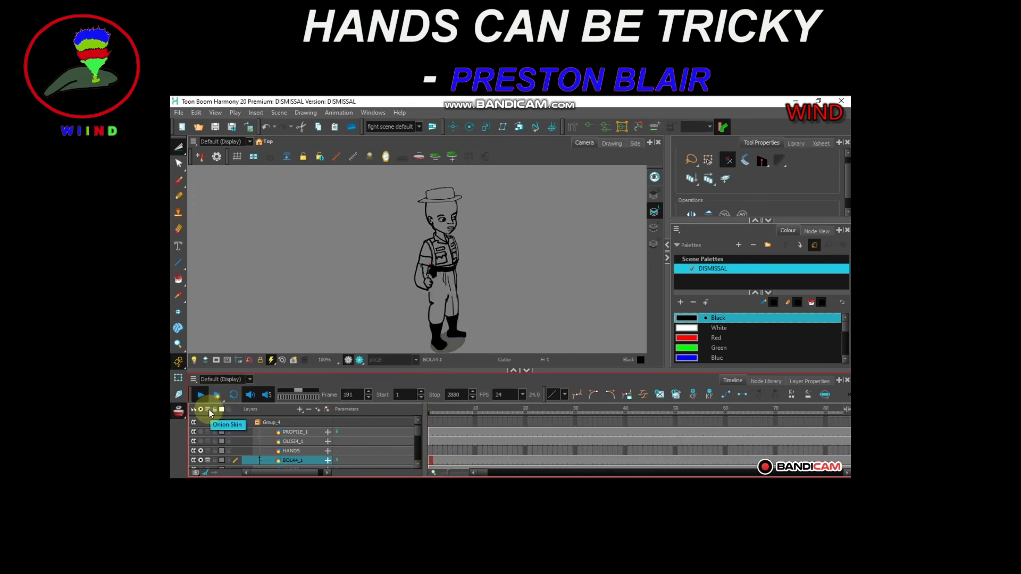
click(201, 394)
Take BOLA4_1 out of solo view and edit the arm drawings around frames 173 and 174 of HANDS with the Cutter tool.
drag(485, 472, 500, 472)
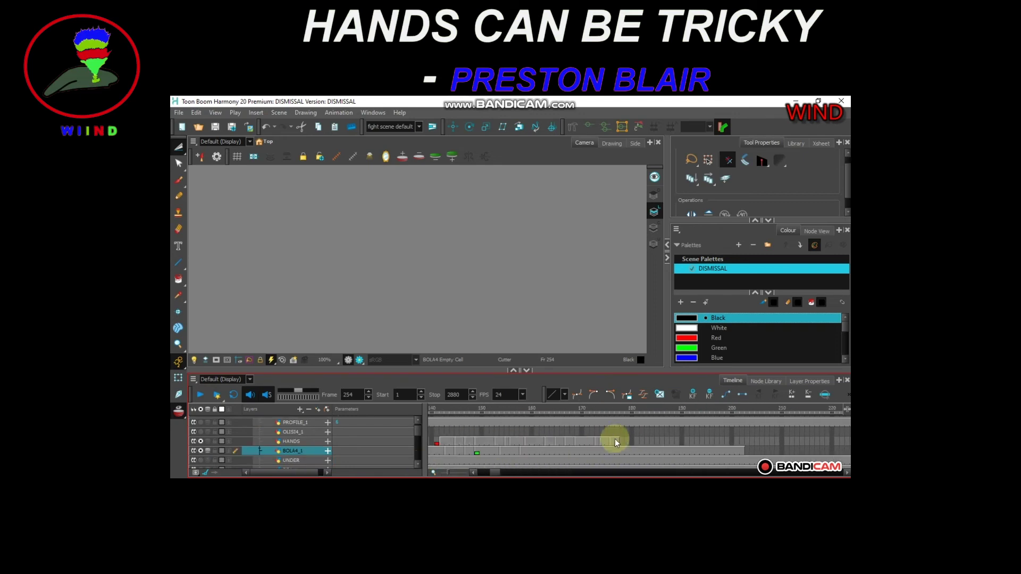
click(616, 442)
click(603, 443)
click(578, 444)
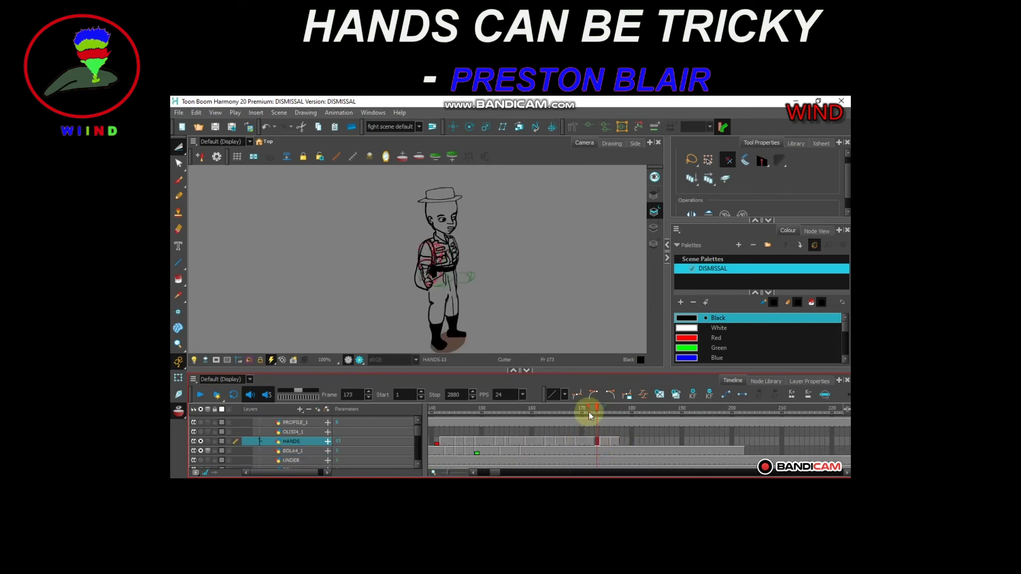
click(201, 450)
click(433, 272)
key(.)
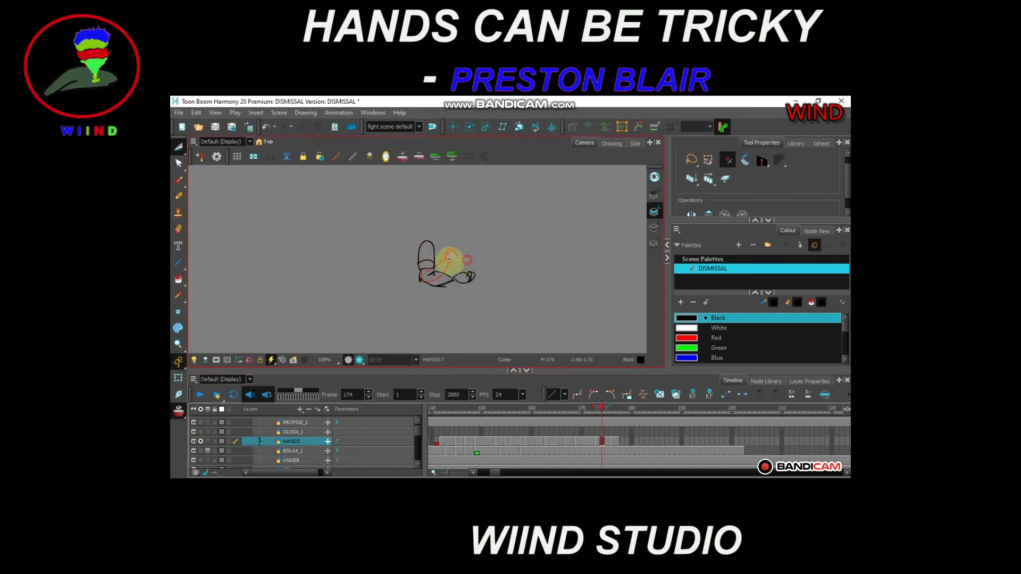
mouse_move(451, 258)
mouse_down()
mouse_move(433, 292)
mouse_move(469, 279)
mouse_move(456, 269)
mouse_up()
key(g)
drag(463, 310, 456, 303)
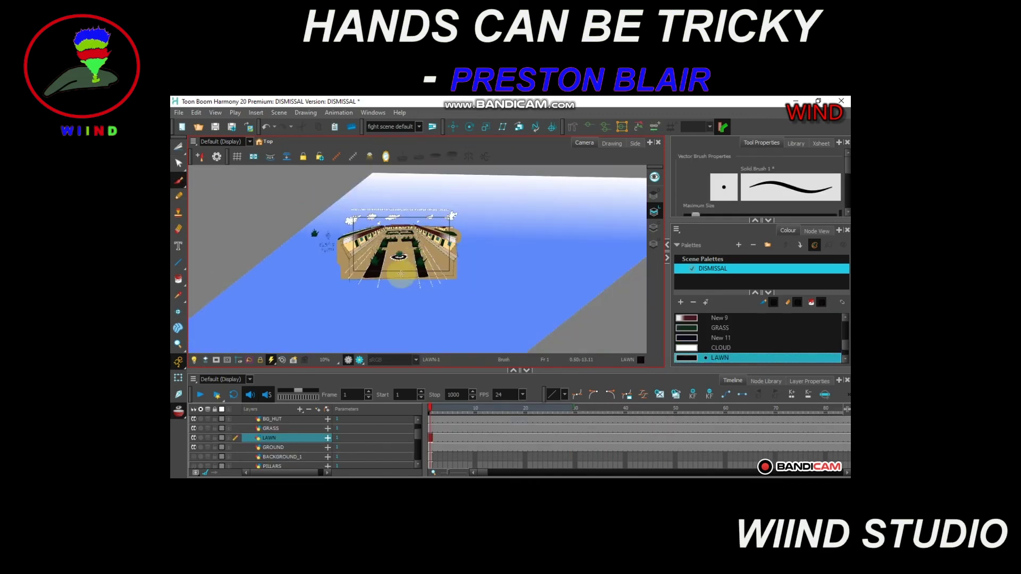
Add a new colour named LAWN2 to the DISMISSAL palette.
scroll(398, 257, up, 5)
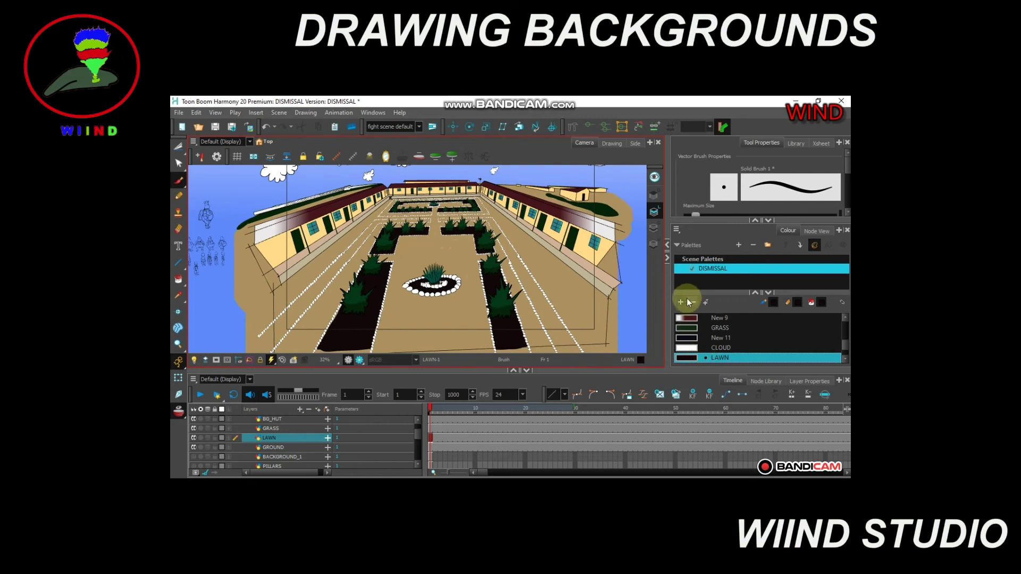
click(680, 302)
double_click(719, 357)
text(LAWN2)
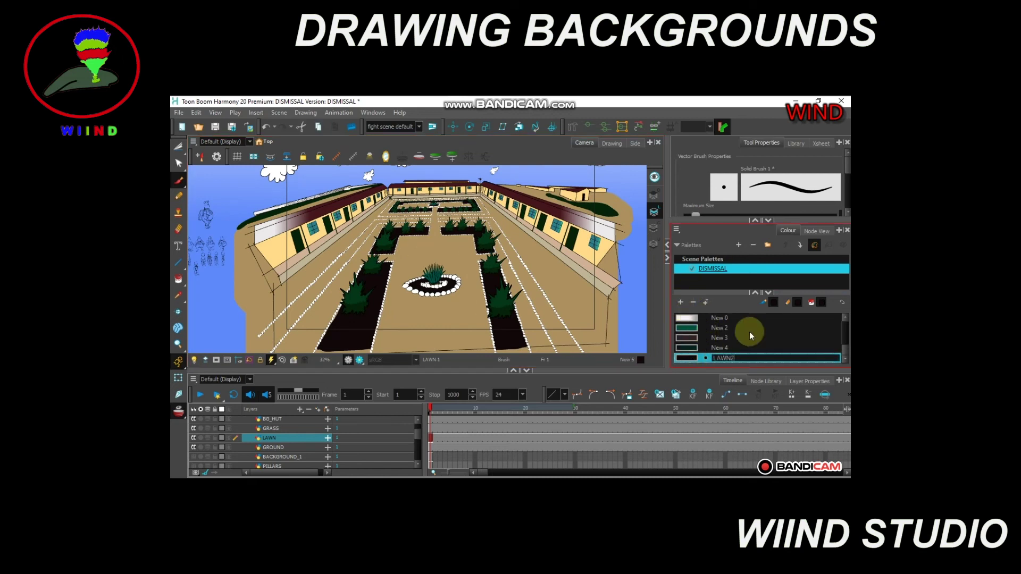
key(Return)
Set the LAWN2 colour to a dark maroon with hue 347, saturation 67 and value 17.
drag(845, 352, 845, 348)
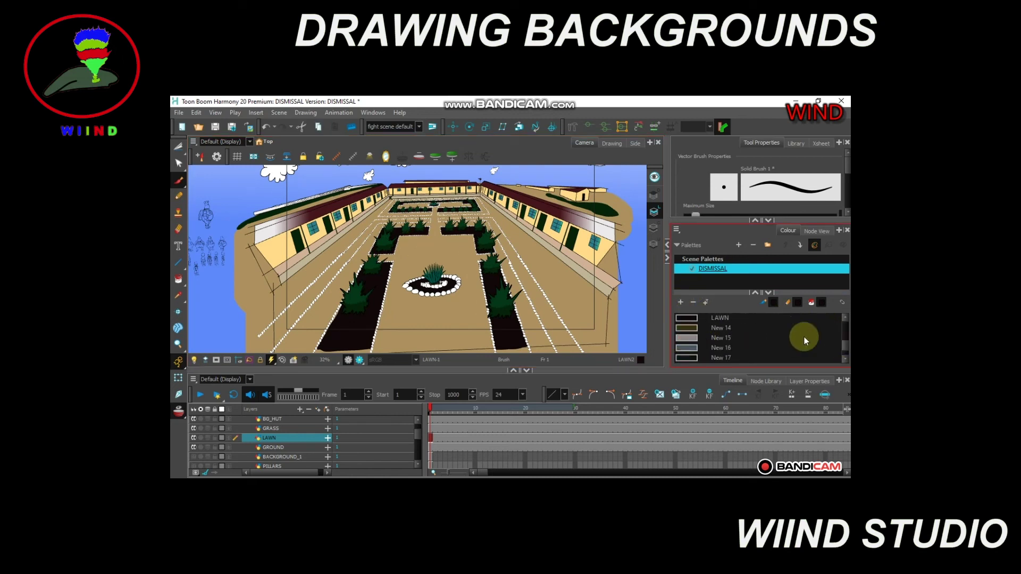
scroll(764, 328, down, 4)
double_click(687, 357)
click(548, 278)
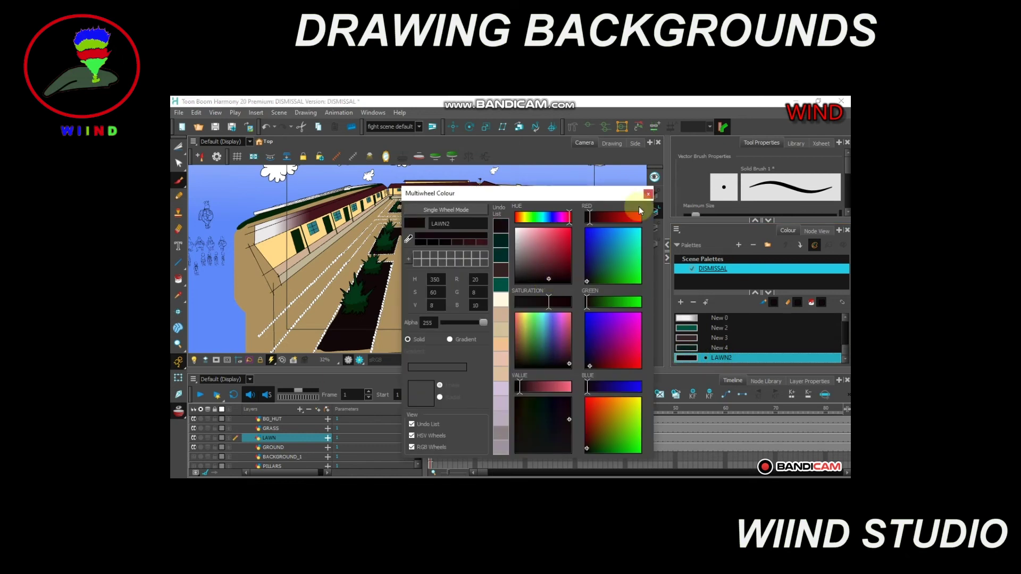
click(648, 195)
scroll(393, 322, up, 3)
double_click(686, 357)
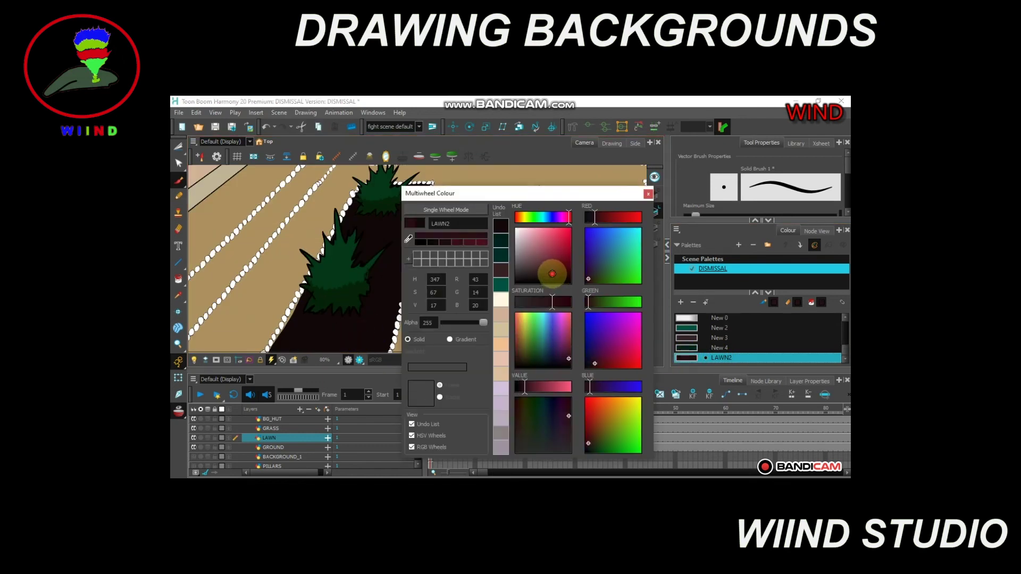
click(647, 194)
Dab LAWN2 speckles with the Brush over the dark soil of the plant beds on the LAWN layer.
scroll(393, 305, down, 4)
scroll(406, 303, up, 3)
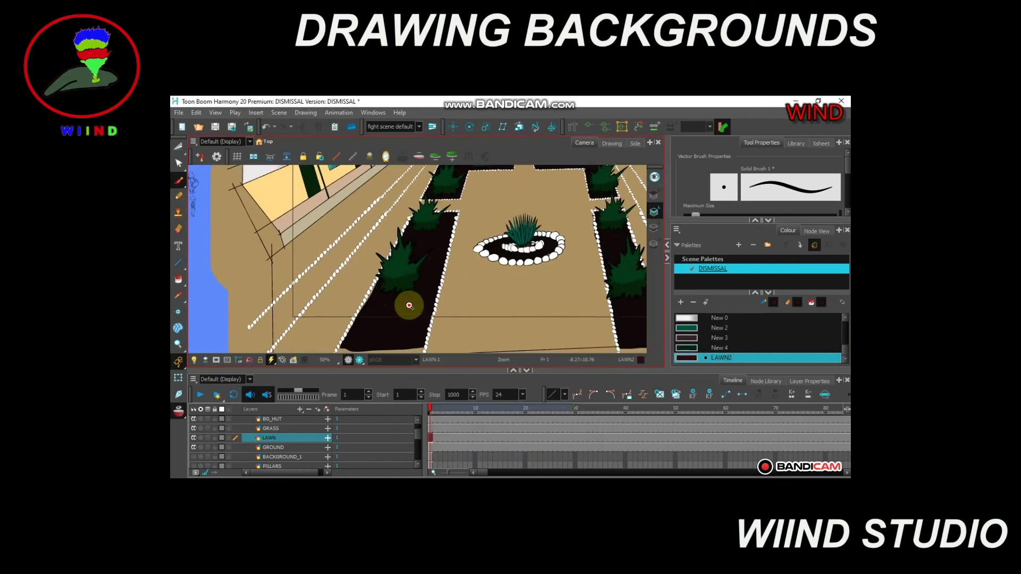
drag(541, 282, 398, 280)
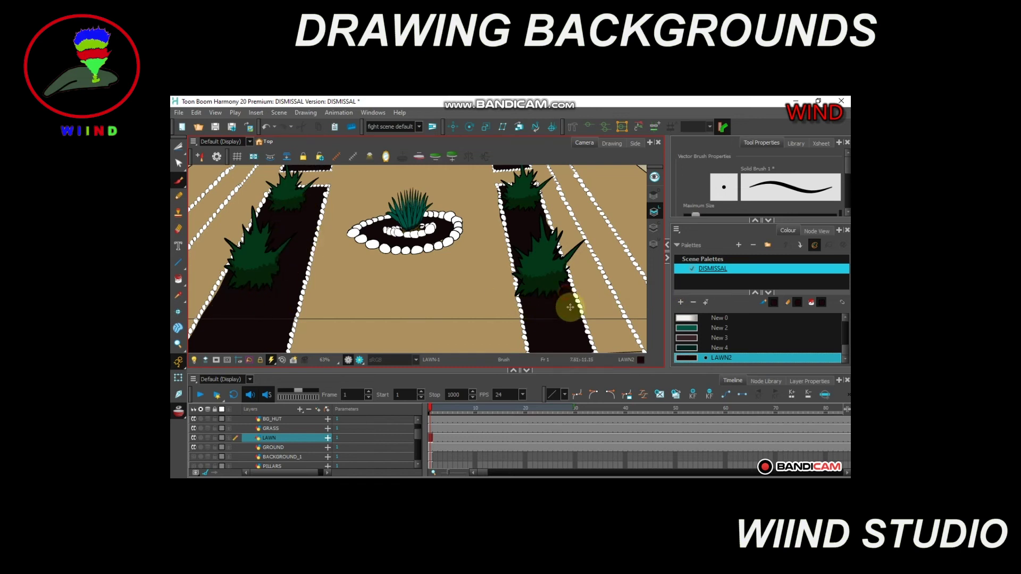
click(295, 225)
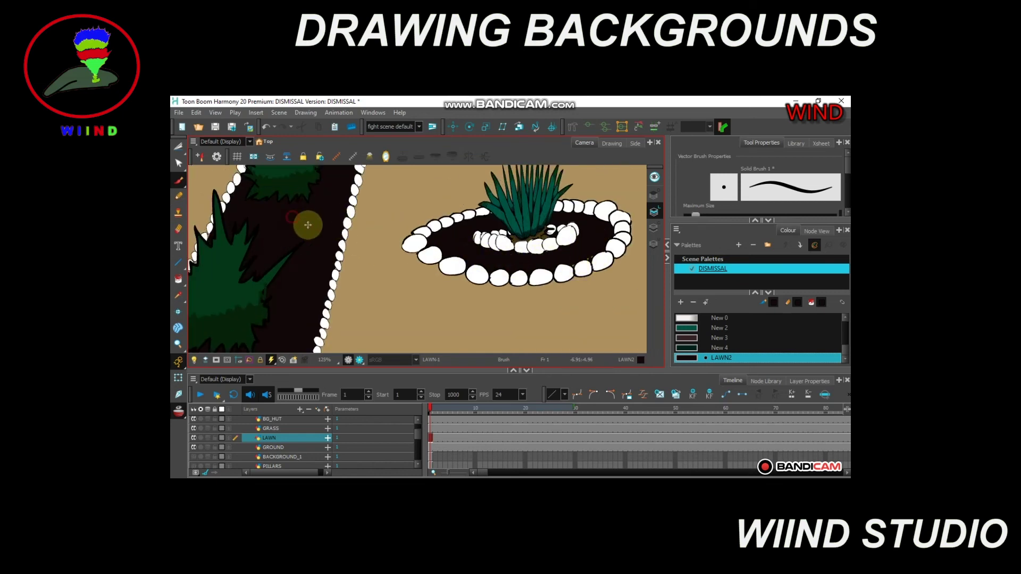
drag(345, 197, 369, 291)
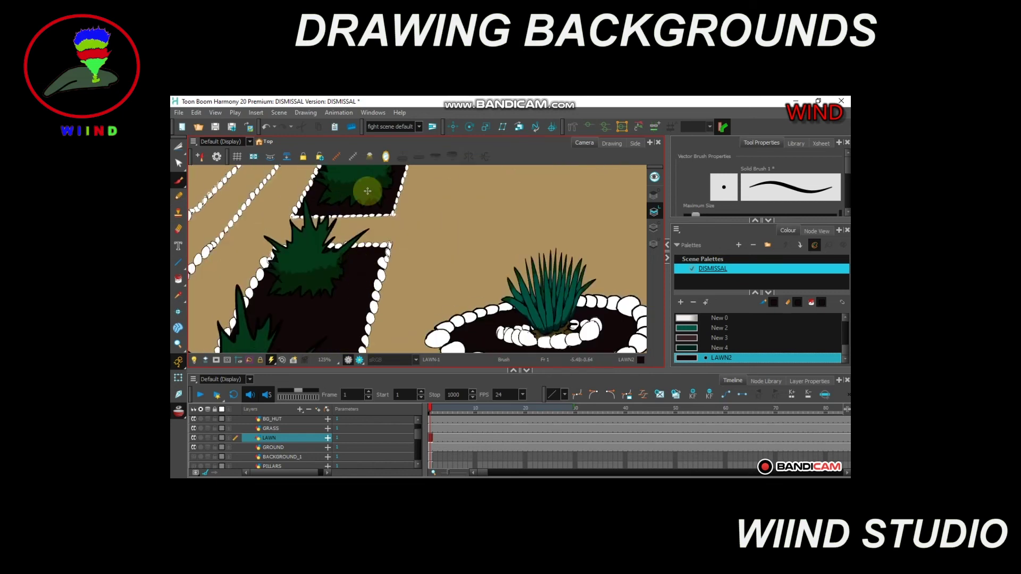
drag(524, 206, 324, 267)
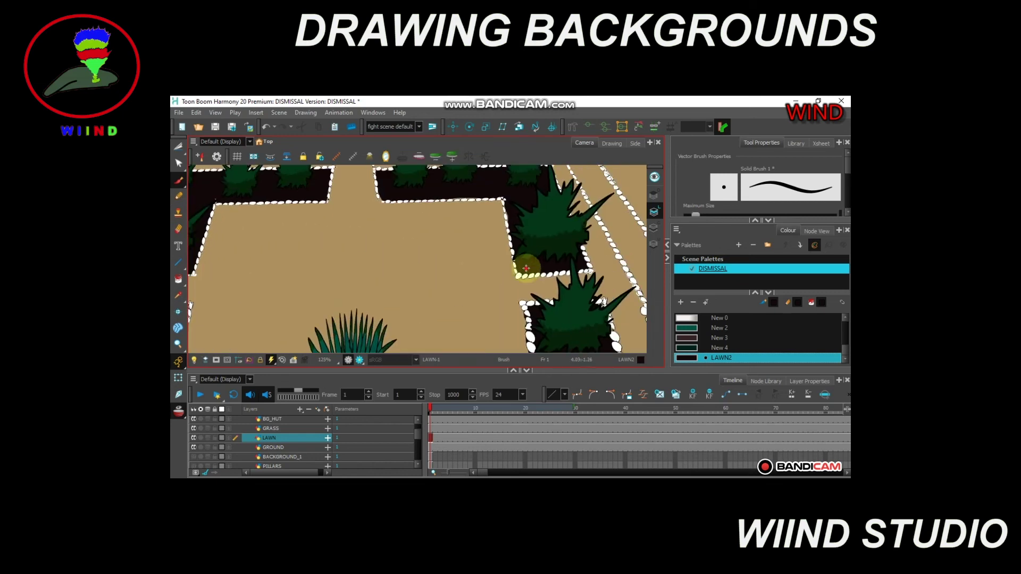
drag(489, 179, 456, 192)
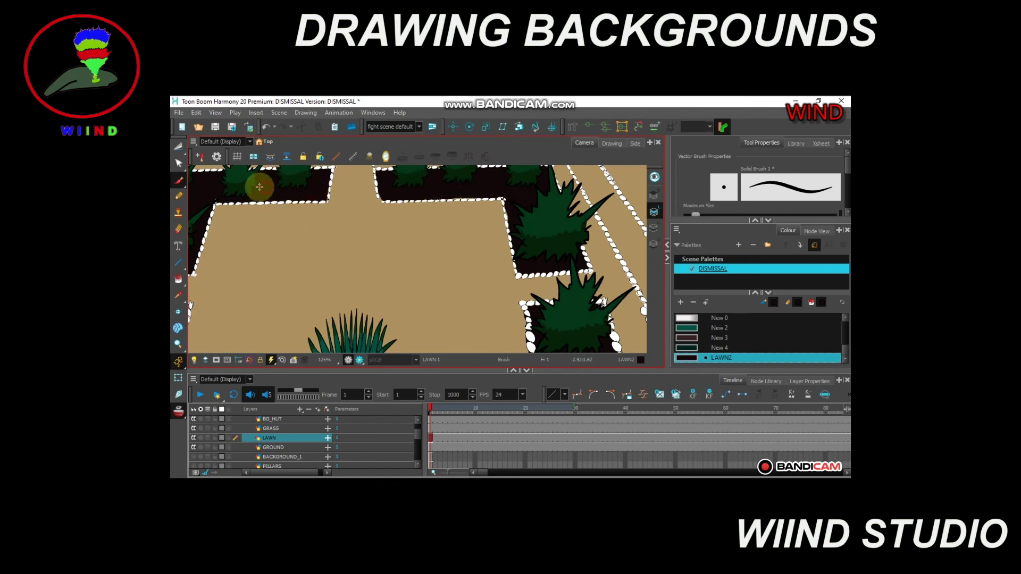
drag(284, 320, 418, 188)
drag(383, 266, 383, 219)
drag(418, 294, 324, 234)
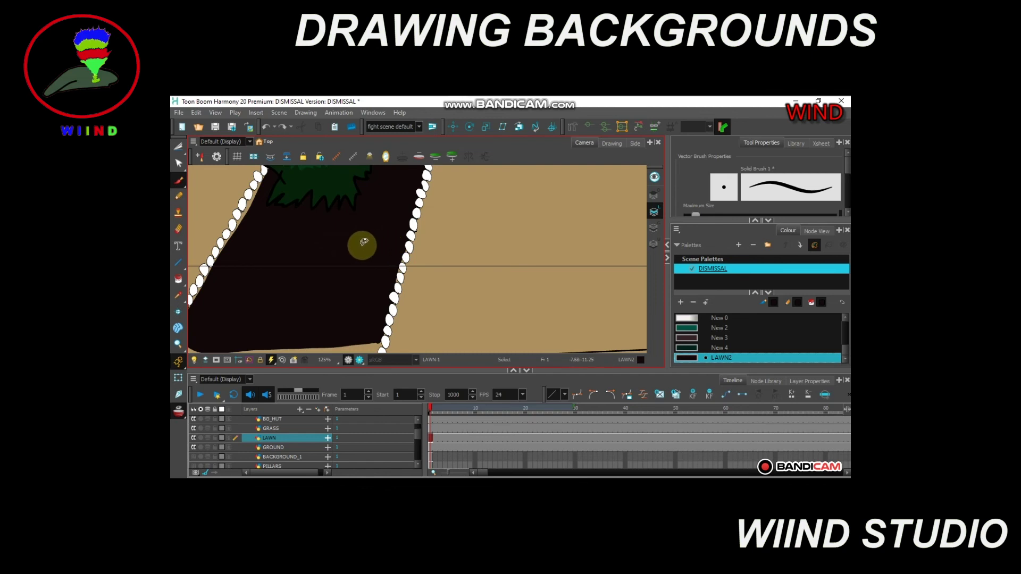
Lighten the LAWN2 colour in two adjustments so the soil speckles stand out more.
double_click(688, 357)
click(554, 273)
click(651, 196)
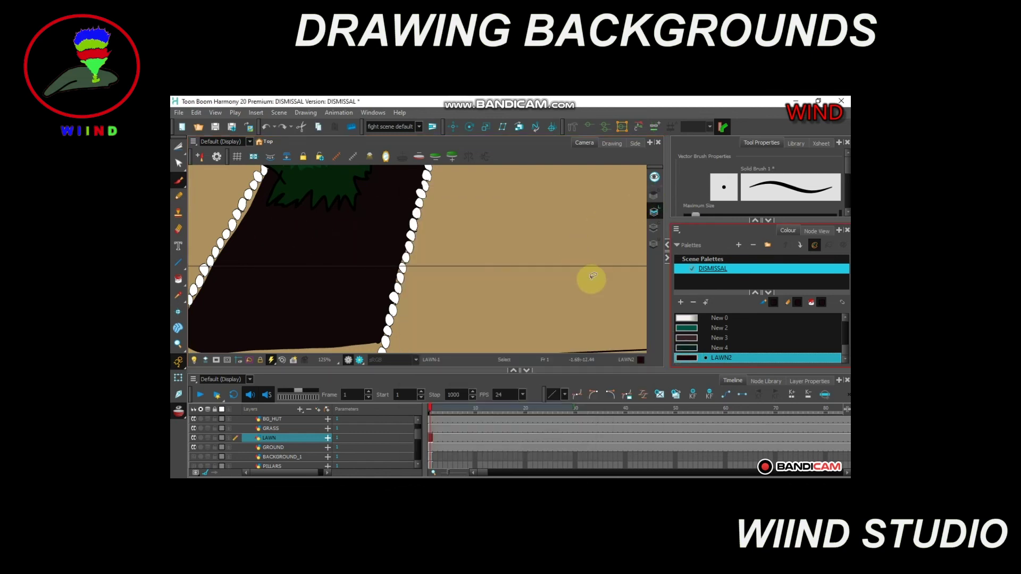
double_click(687, 357)
click(559, 270)
click(651, 197)
Pick up the LAWN colour from the front-left bed and check the speckled beds across the courtyard.
key(d)
click(334, 241)
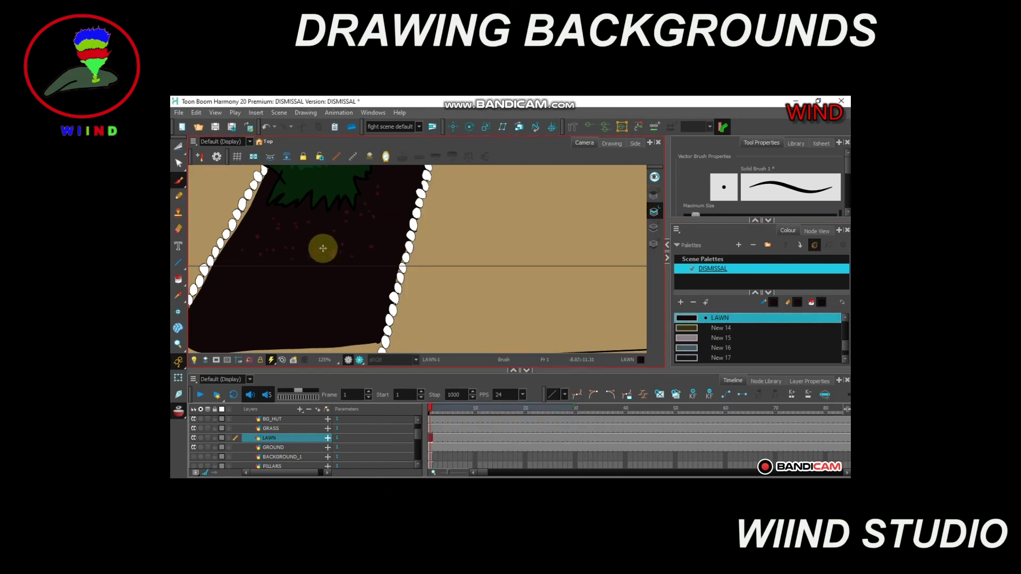
scroll(494, 266, down, 3)
scroll(526, 298, up, 2)
drag(533, 287, 518, 322)
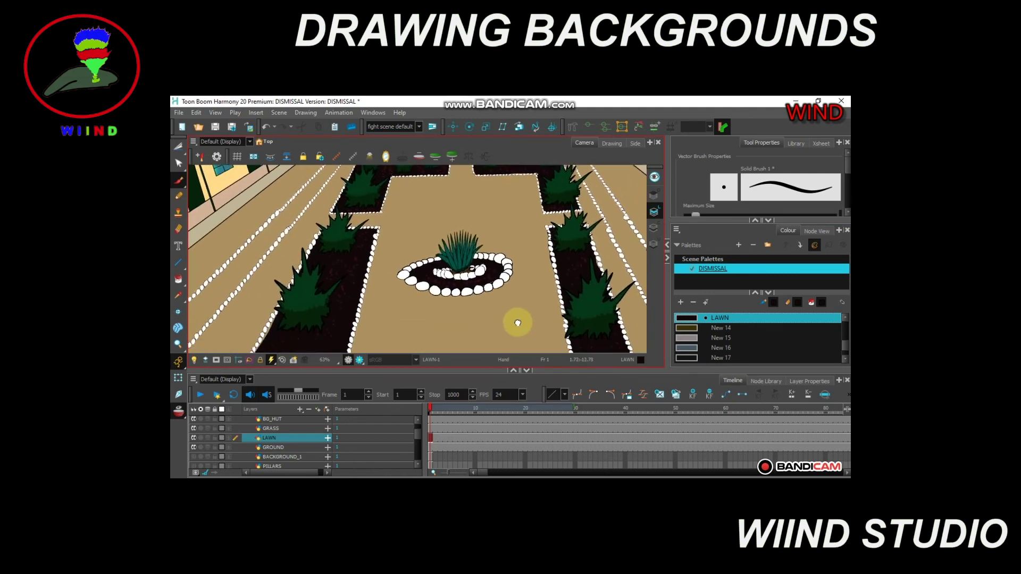
scroll(517, 323, down, 3)
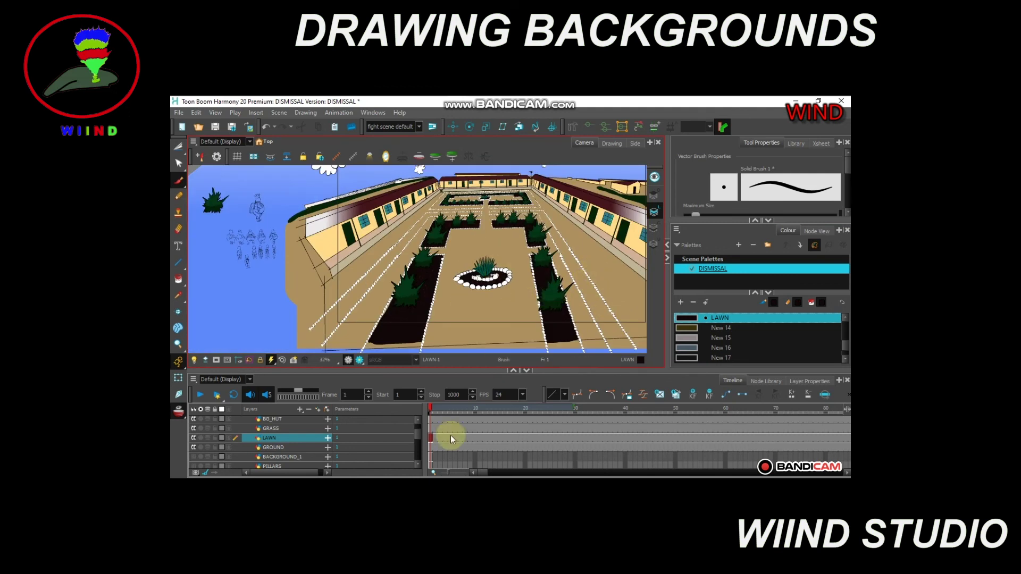
Add a new group above the PEEP layer in the layer list.
click(298, 429)
drag(416, 420, 413, 436)
click(414, 424)
click(418, 419)
click(302, 432)
click(300, 410)
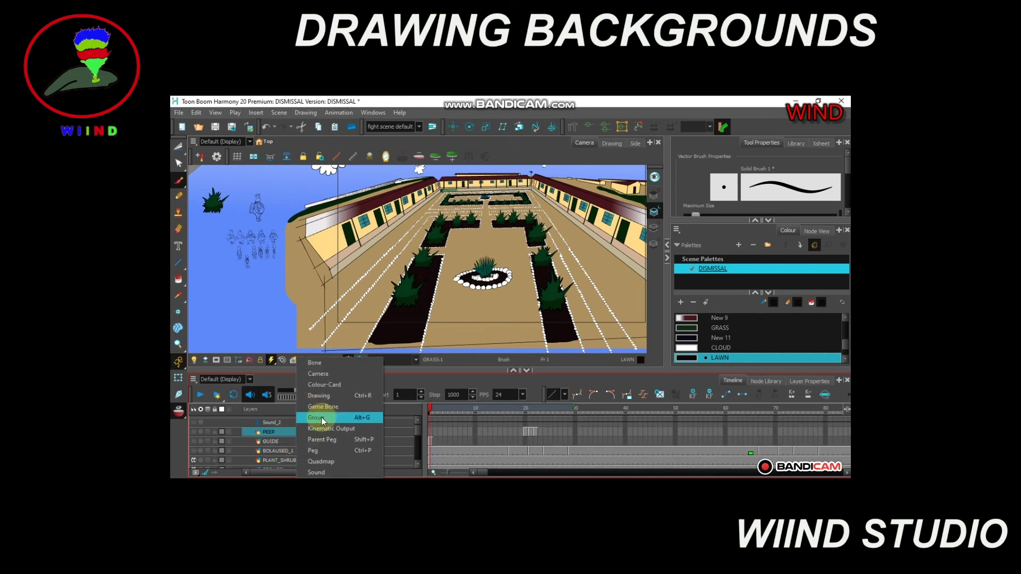
click(322, 417)
Move the layers from PEEP through SKY_1 into the new group, expand it and select PLANT_SHRUB.
click(321, 440)
click(418, 464)
click(418, 464)
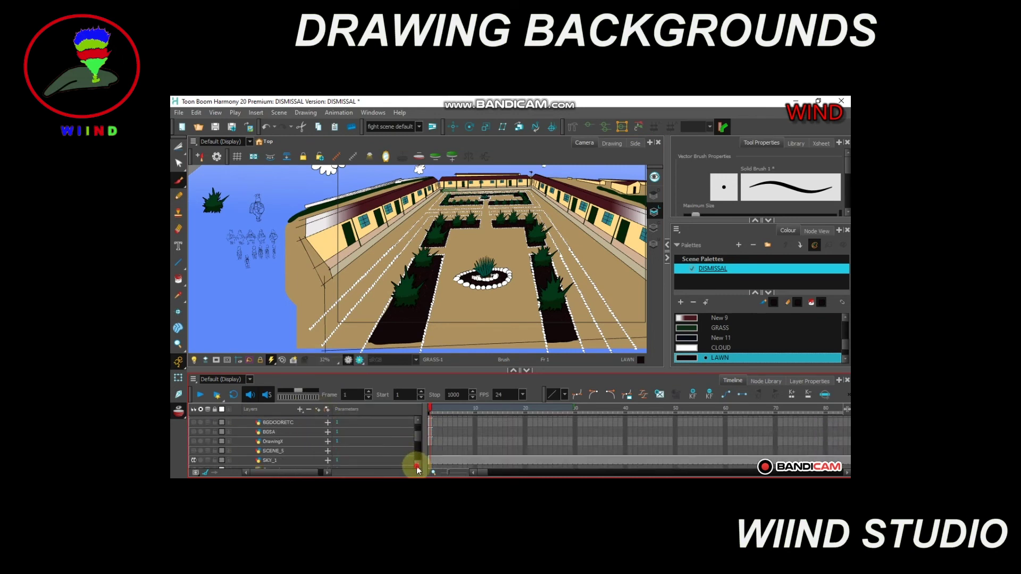
shift+click(314, 460)
click(418, 420)
drag(268, 453, 266, 431)
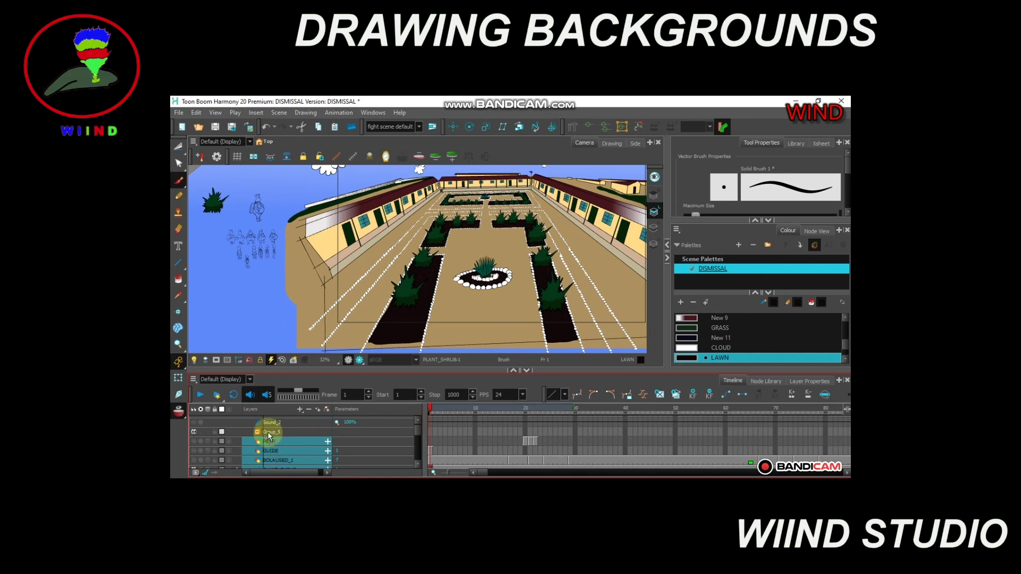
click(257, 432)
click(419, 455)
click(307, 433)
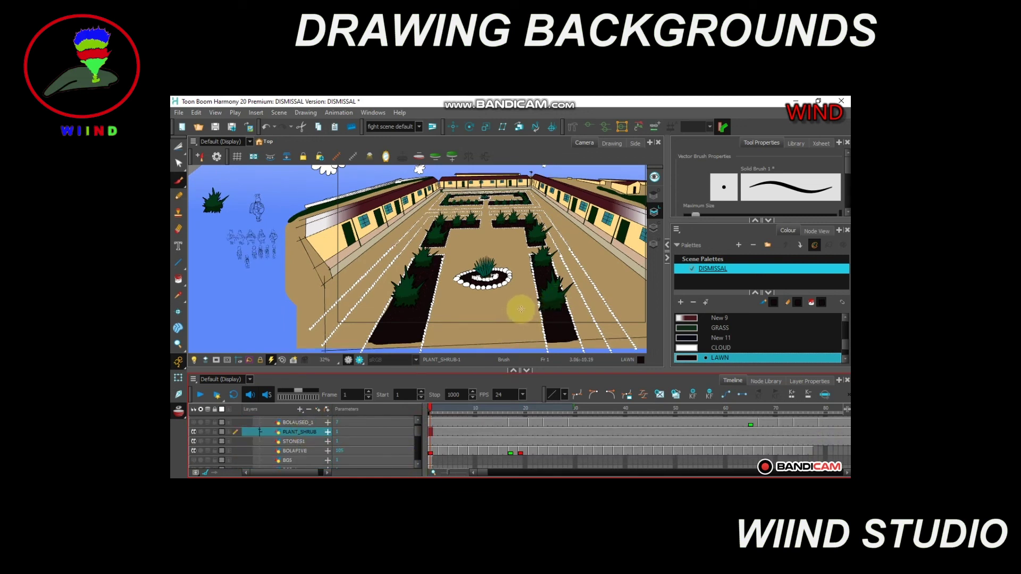
click(179, 113)
mouse_move(223, 247)
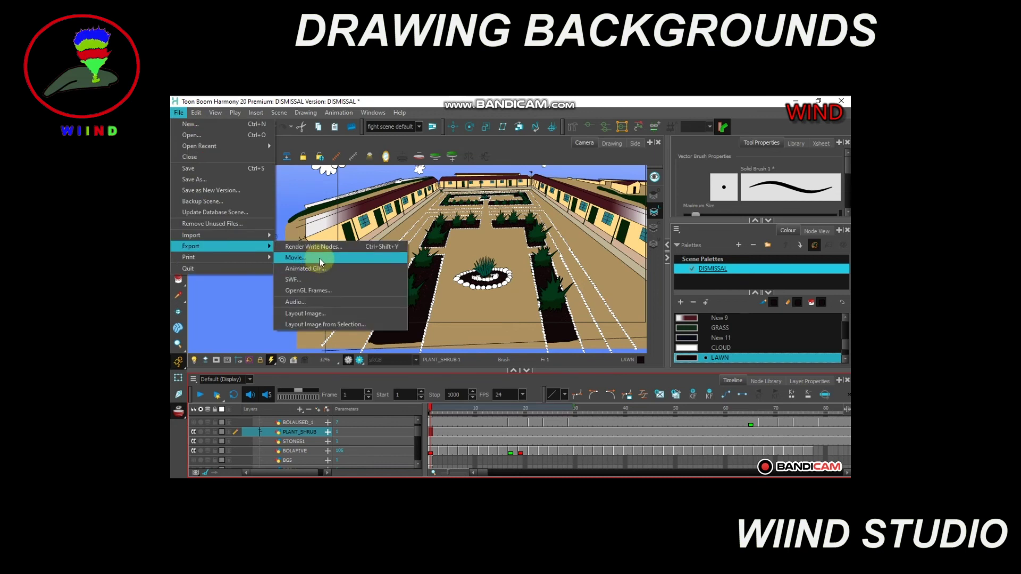
click(611, 265)
Show the node network and the Node Library, enter the Group_5 node and reposition its Composite node.
click(816, 232)
click(826, 263)
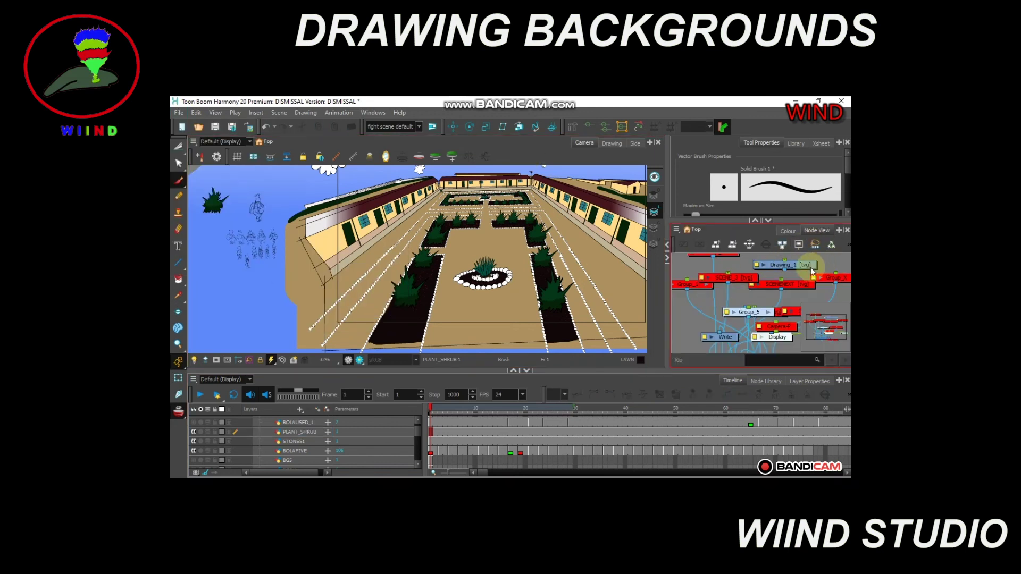
key(ctrl+f)
click(766, 378)
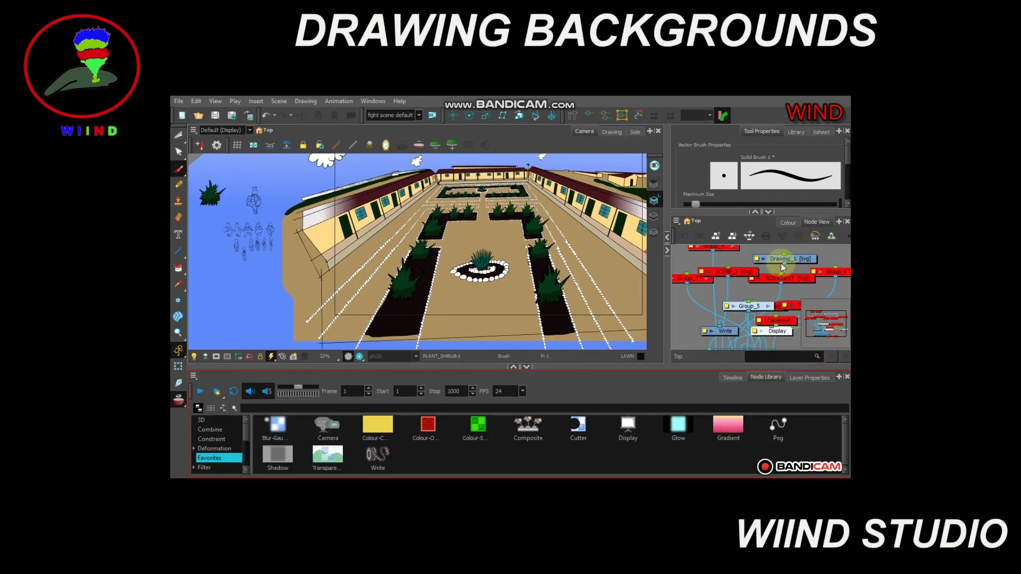
click(765, 307)
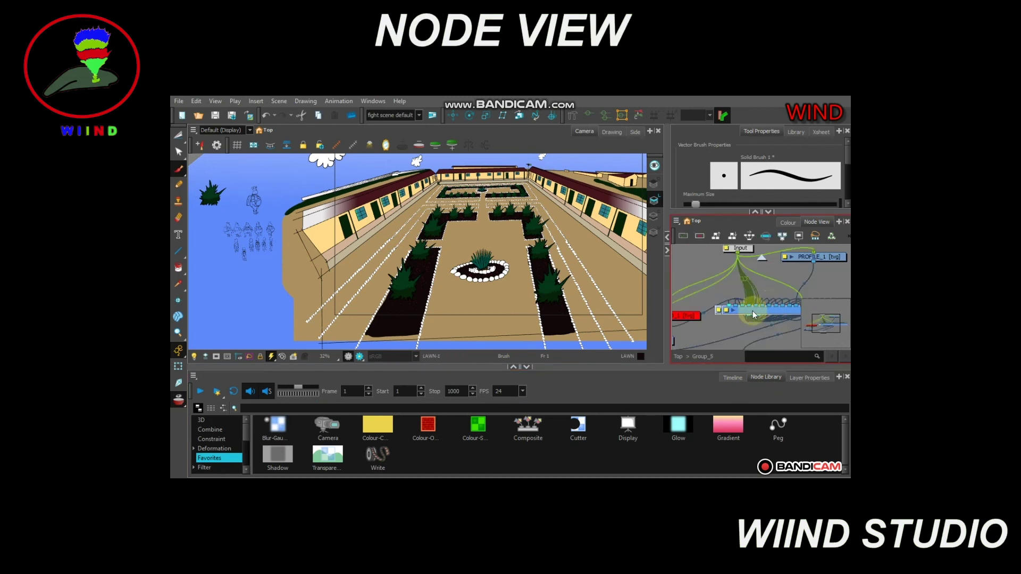
mouse_move(753, 310)
mouse_down()
mouse_move(775, 296)
mouse_move(736, 292)
mouse_move(768, 332)
mouse_move(768, 296)
mouse_move(762, 320)
mouse_move(759, 299)
mouse_move(778, 290)
mouse_move(771, 302)
mouse_up()
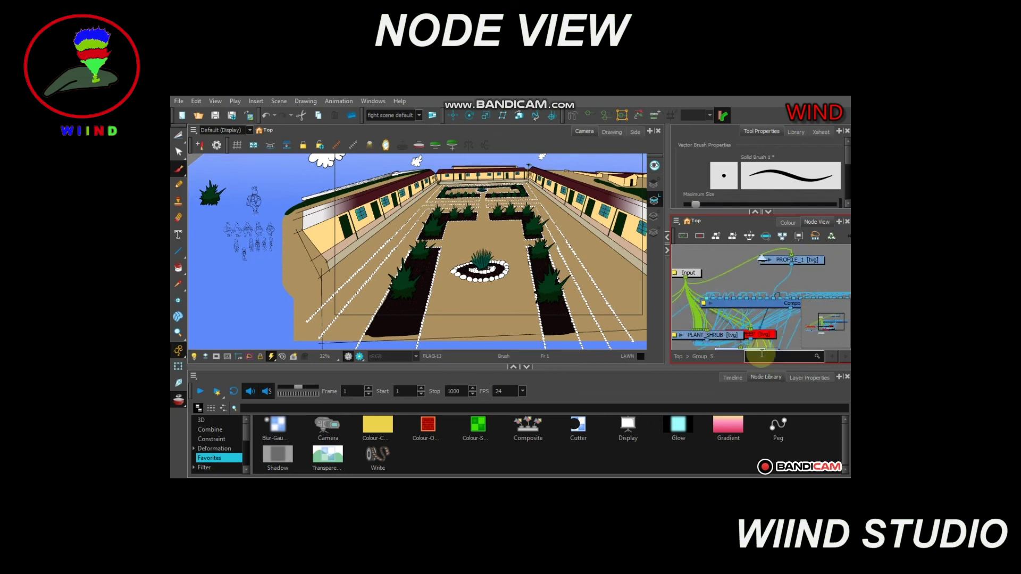
Add two Blur-Gaussian nodes inside Group_5 and place them on opposite sides of the Composite node.
drag(276, 426, 737, 273)
click(742, 252)
key(ctrl+f)
drag(496, 274, 316, 268)
drag(501, 285, 728, 297)
Pull the STONES1, BG_HUT and GRASS nodes out of the cluster, setting BG_HUT and GRASS beside Blur-Gaussian_1.
drag(471, 345, 515, 403)
drag(514, 359, 705, 346)
drag(519, 358, 691, 240)
drag(704, 346, 733, 348)
drag(729, 297, 757, 301)
drag(684, 245, 702, 254)
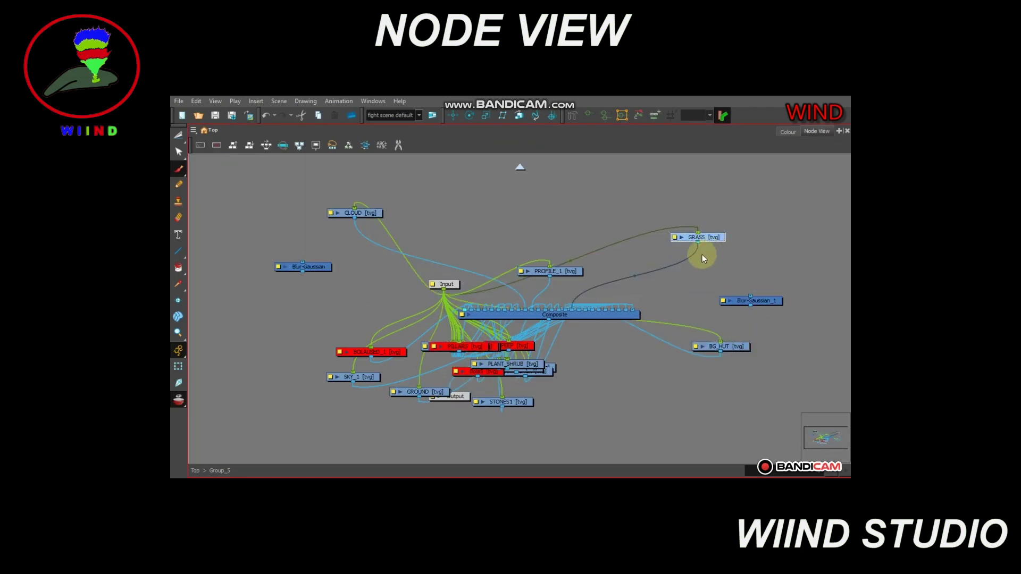
Route GRASS through Blur-Gaussian and BG_HUT through Blur-Gaussian_1 into the Composite, and space the nodes apart.
drag(601, 318, 751, 296)
drag(754, 298, 759, 292)
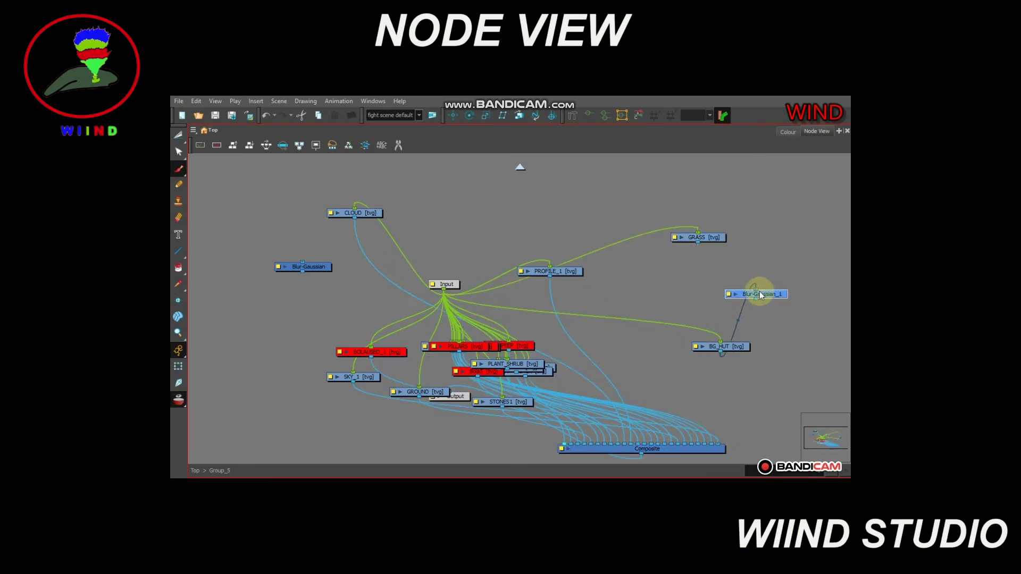
drag(325, 269, 692, 290)
drag(697, 243, 667, 283)
drag(667, 293, 656, 442)
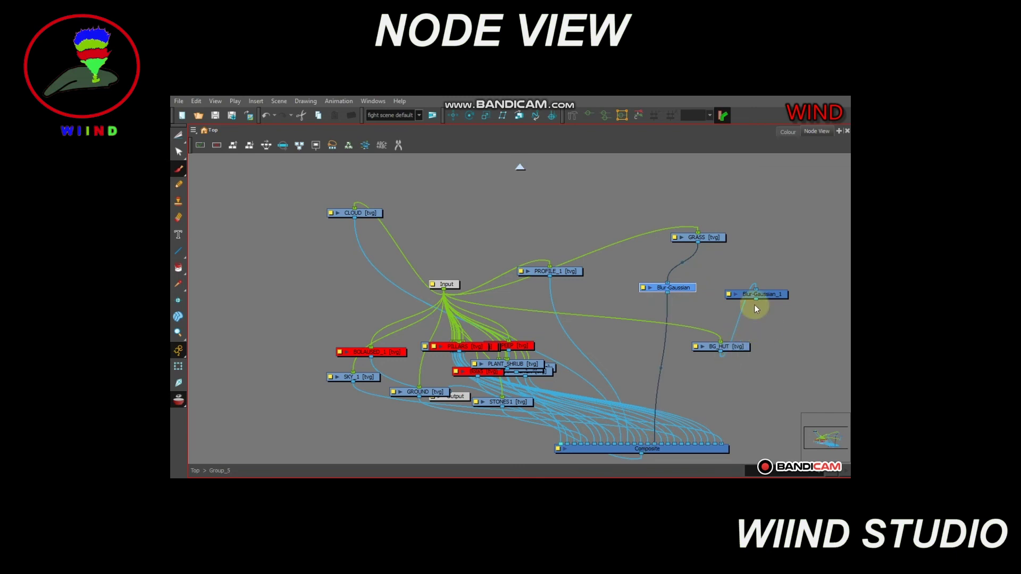
drag(756, 299, 706, 442)
drag(742, 345, 817, 242)
drag(707, 238, 726, 209)
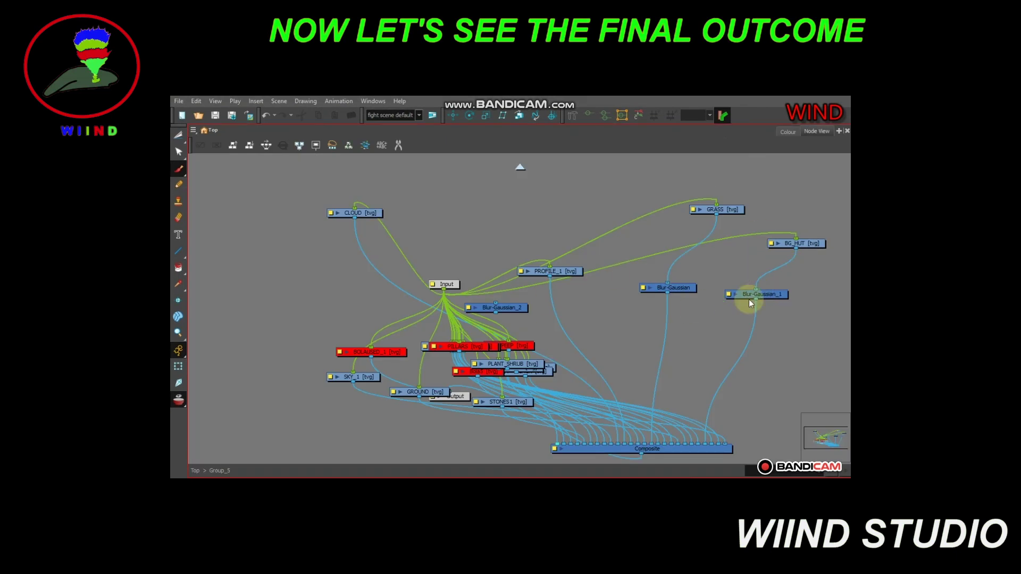
Reposition CLOUD and Blur-Gaussian_2, and route CLOUD through Blur-Gaussian_2 into the Composite.
drag(503, 310, 296, 281)
drag(374, 212, 601, 202)
drag(617, 442, 289, 274)
drag(289, 284, 611, 446)
Set the Blurriness of Blur-Gaussian_1 to 2 and edit the Blurriness of the remaining Gaussian blur nodes.
click(729, 294)
double_click(515, 287)
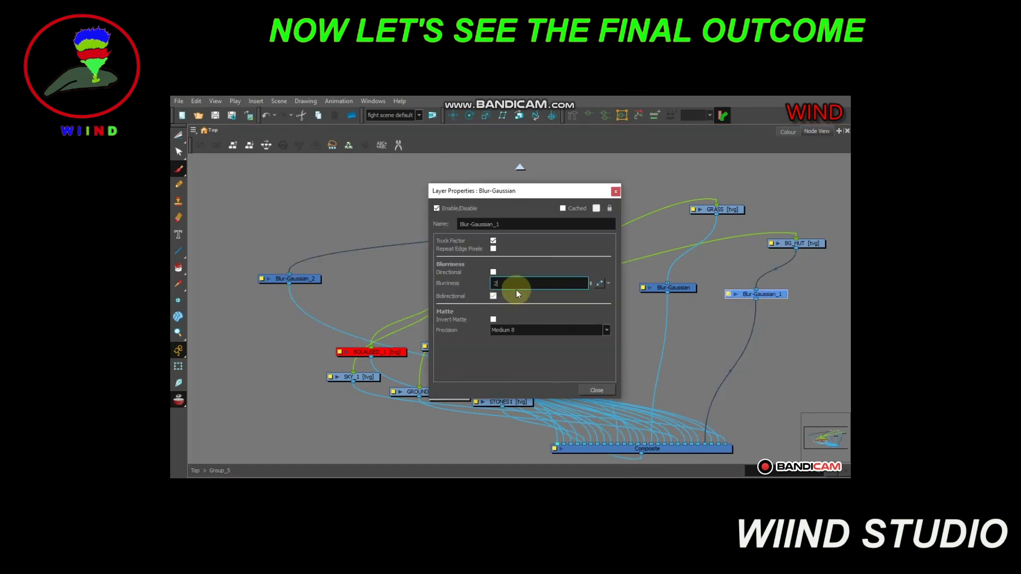
click(597, 390)
click(642, 288)
double_click(513, 286)
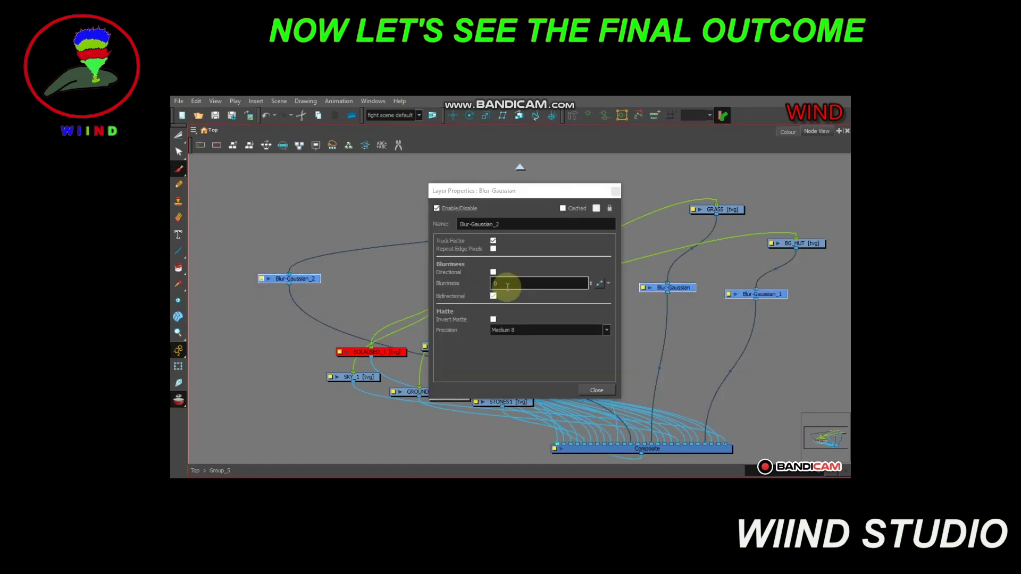